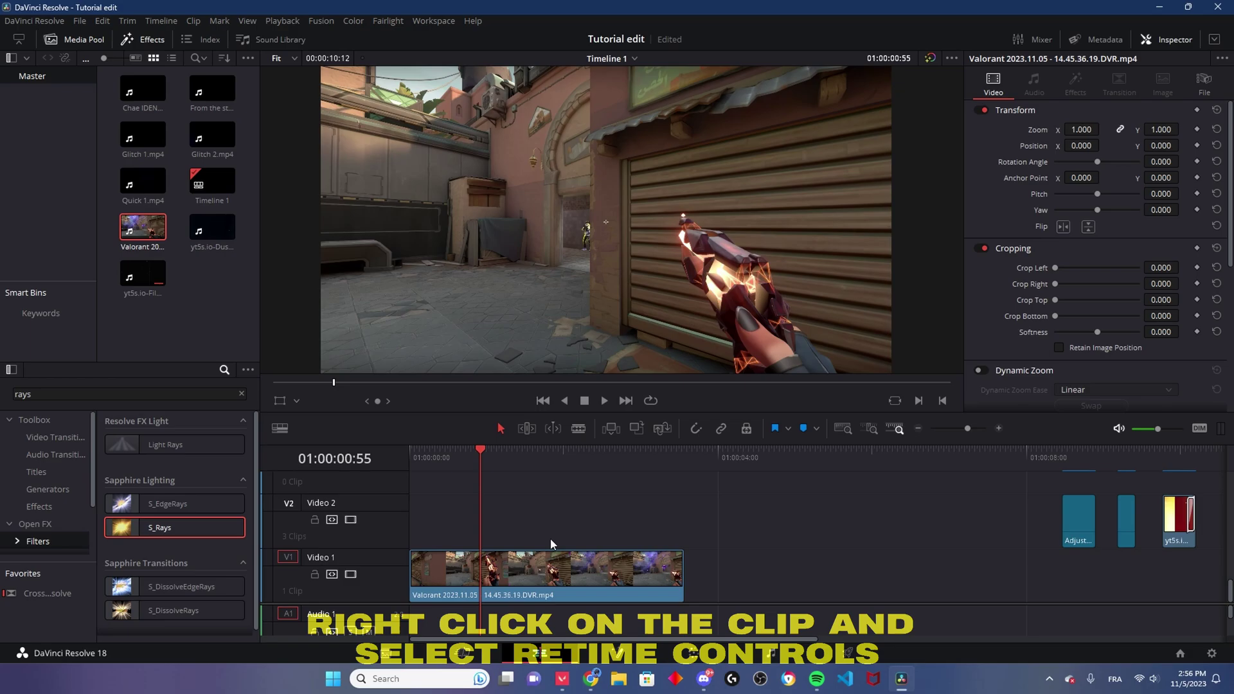
Enable retime controls on the gameplay clip and add the first speed point
right_click(558, 568)
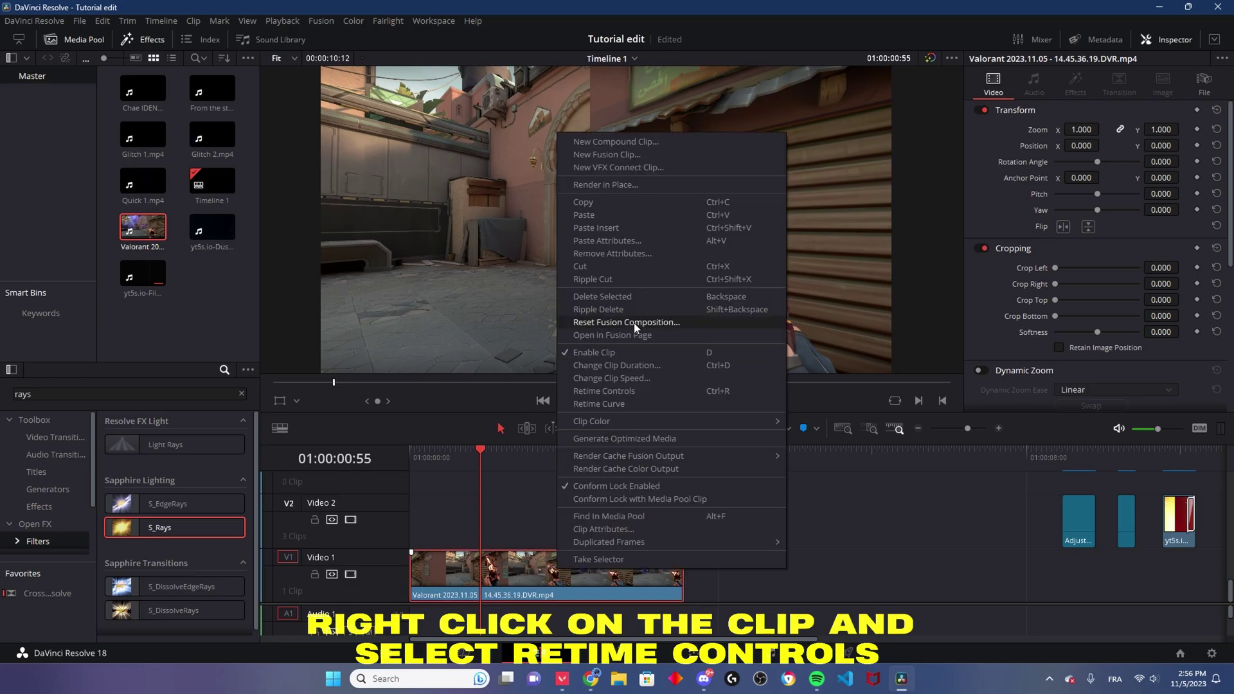
left_click(621, 391)
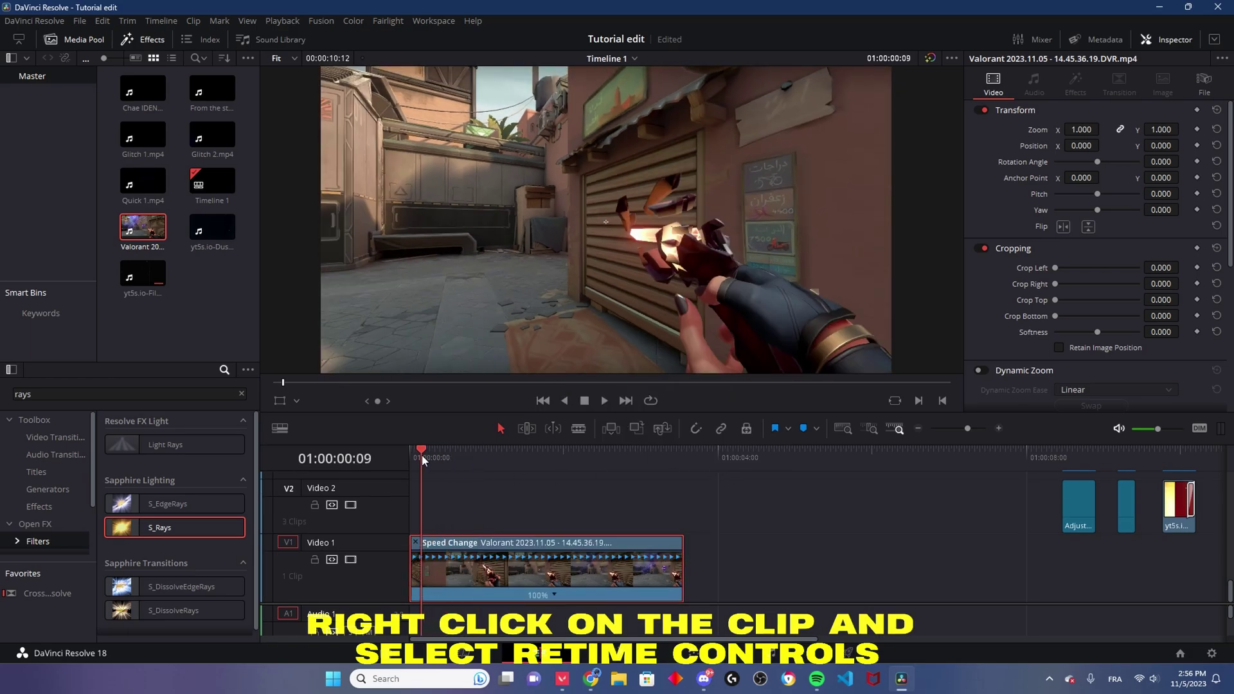
left_click_drag(436, 458, 446, 464)
left_click(998, 429)
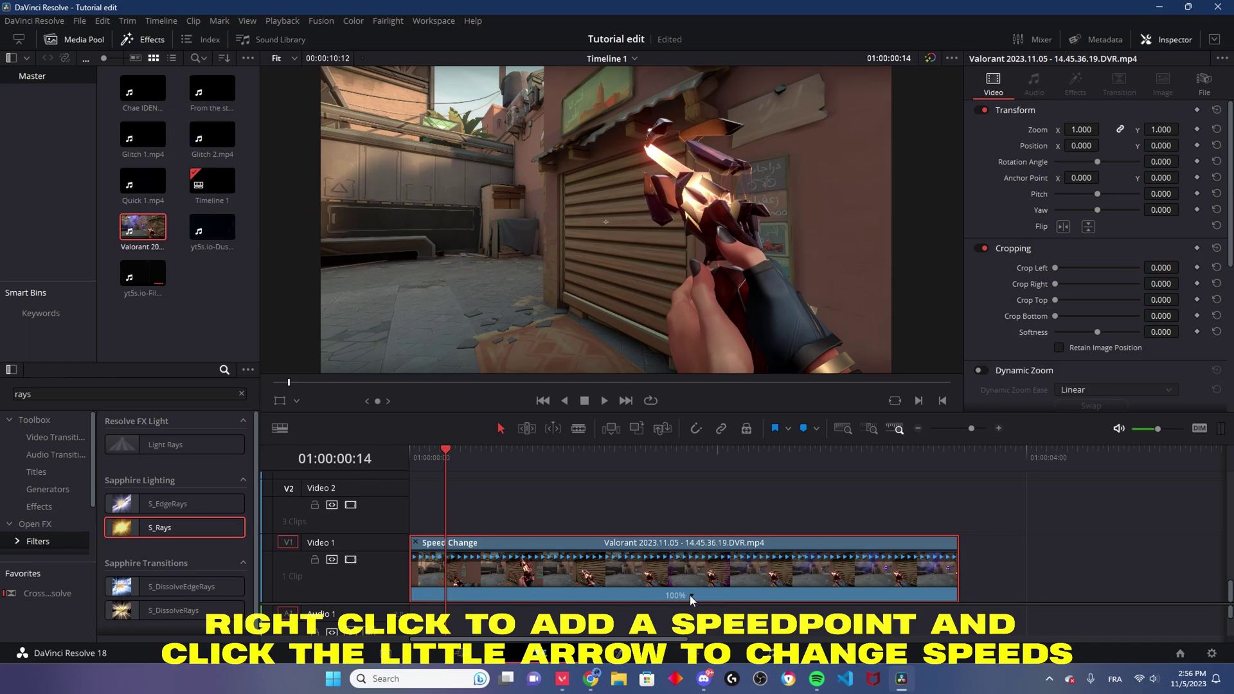
left_click(712, 557)
left_click(432, 595)
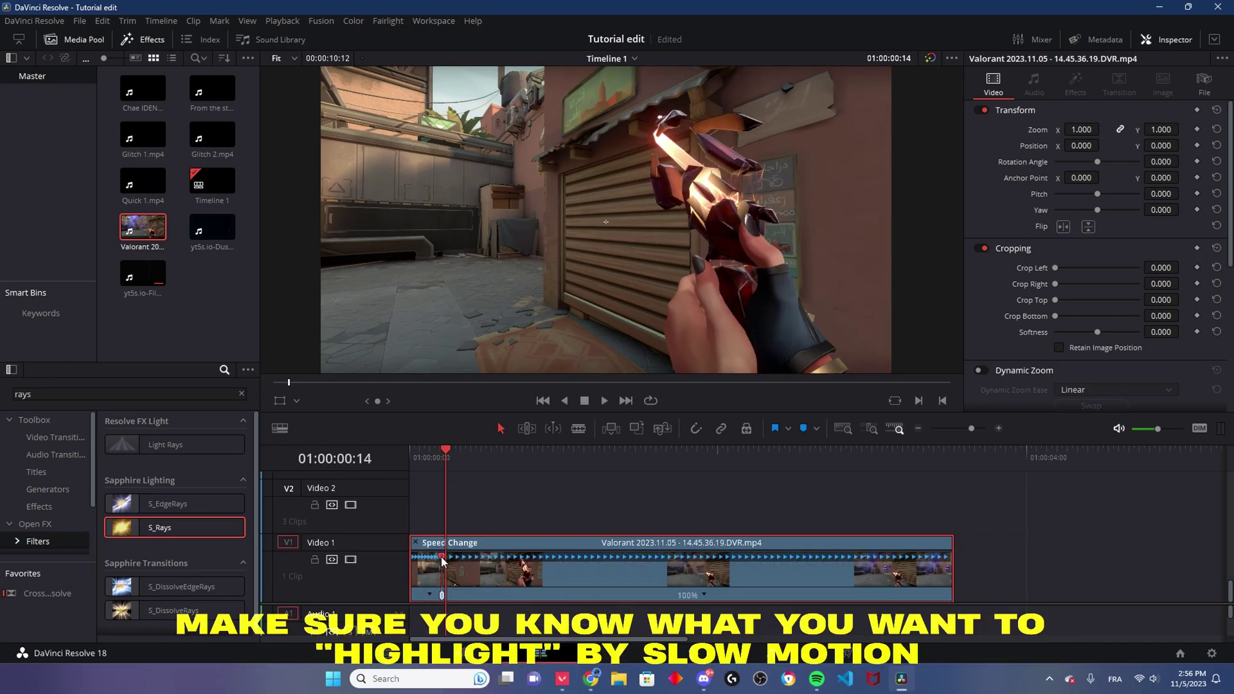
Slow the first two sections to 50% and the next section to 25%
left_click_drag(450, 458, 460, 472)
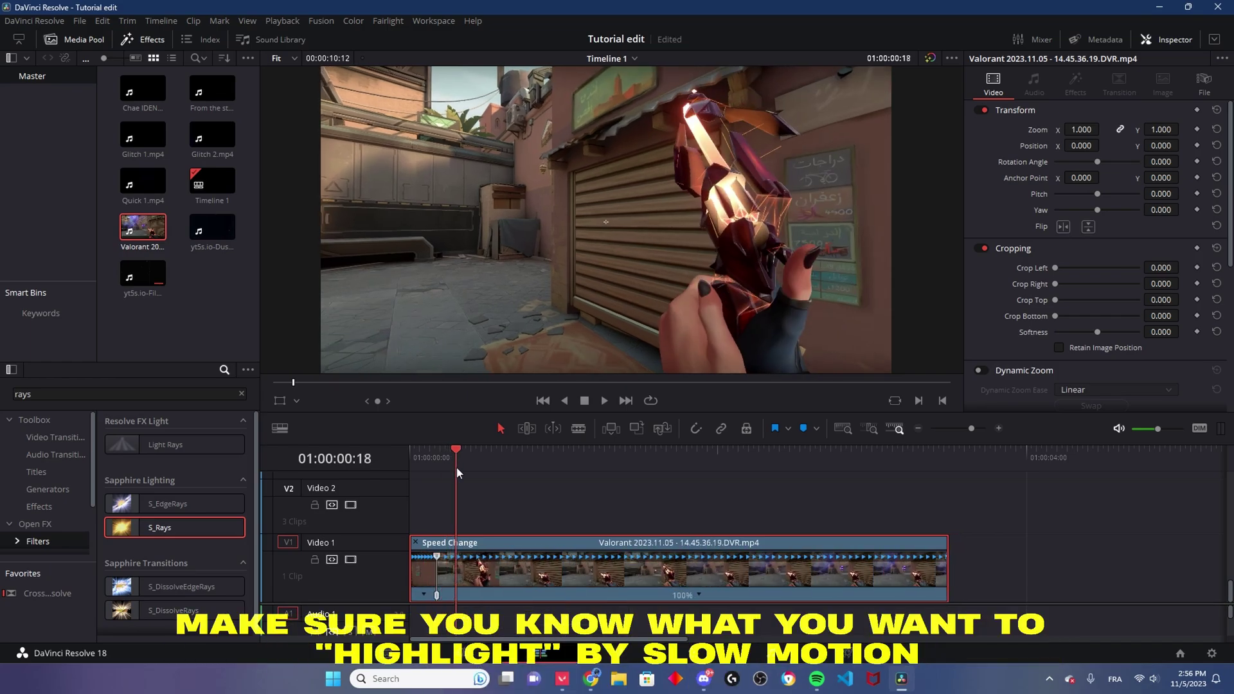
left_click(699, 595)
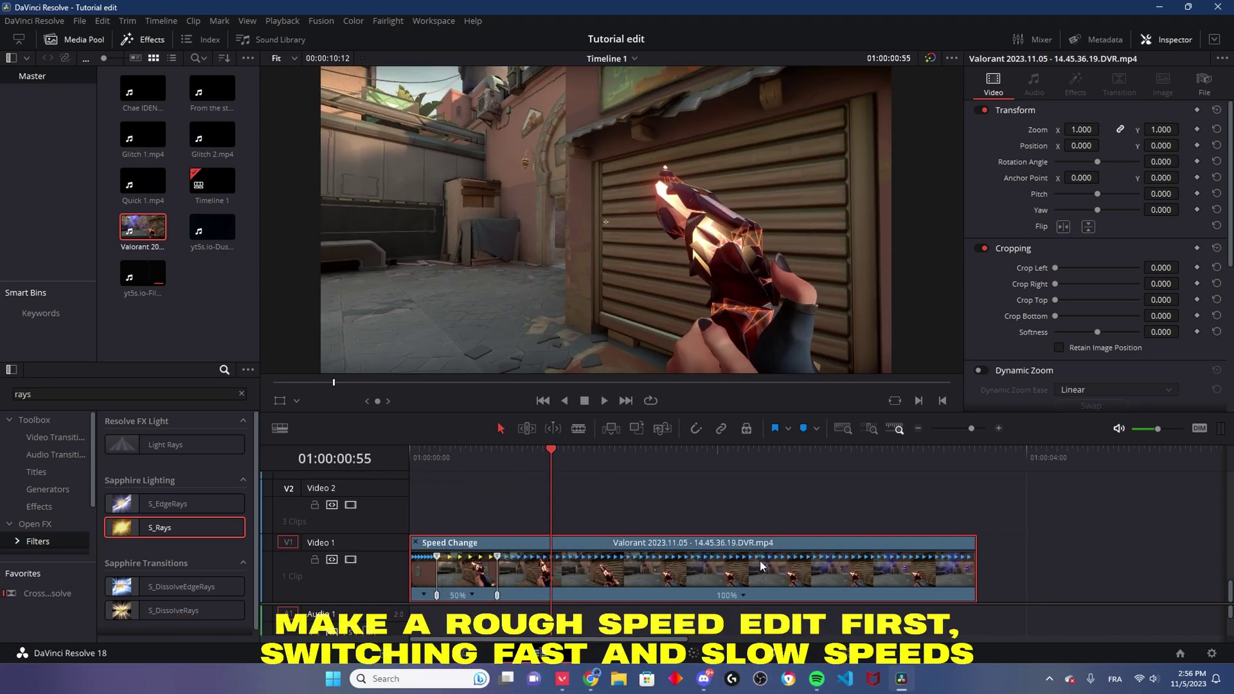
left_click_drag(460, 458, 543, 467)
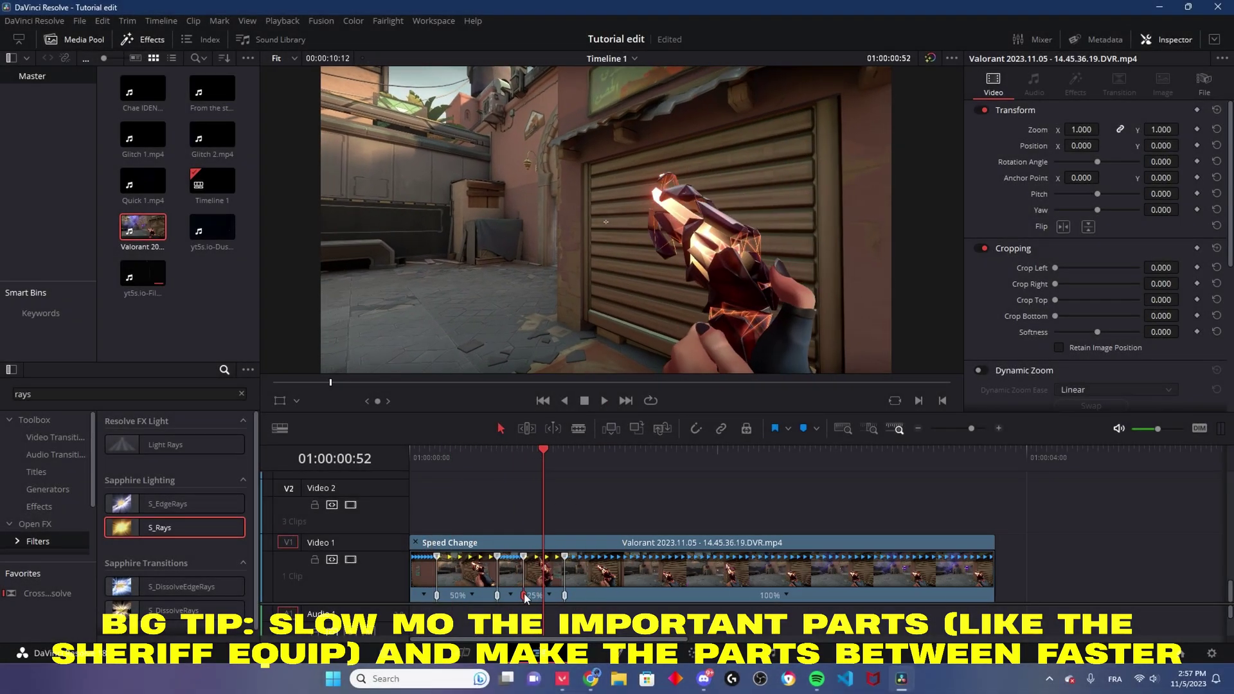
left_click(549, 595)
left_click(698, 579)
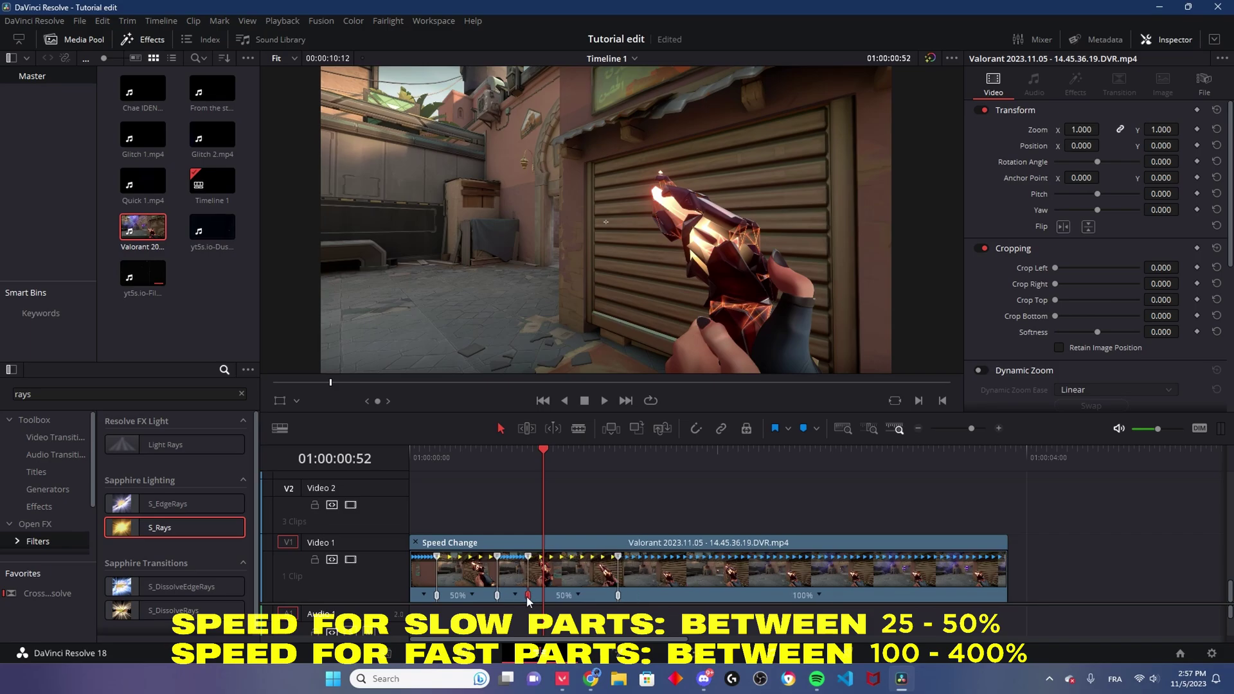
left_click(578, 595)
left_click(707, 598)
left_click(605, 400)
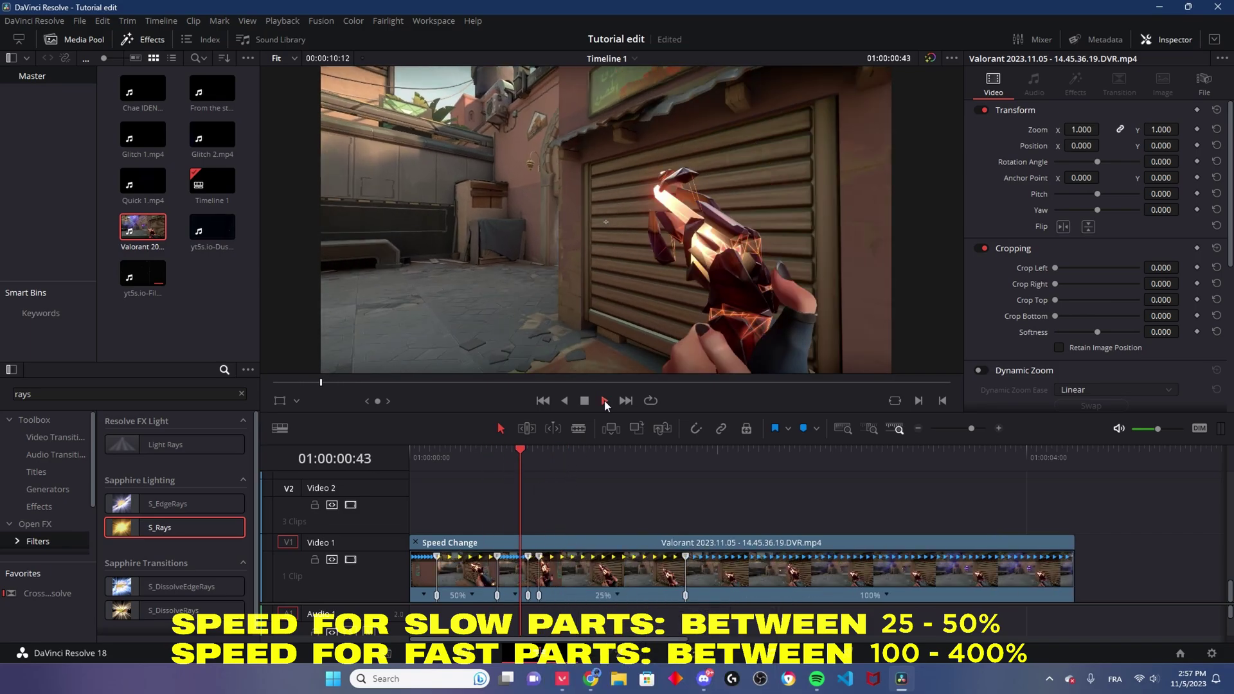
Shift the 25% speed point earlier and speed up the following faster section
left_click_drag(685, 596, 623, 595)
left_click(610, 595)
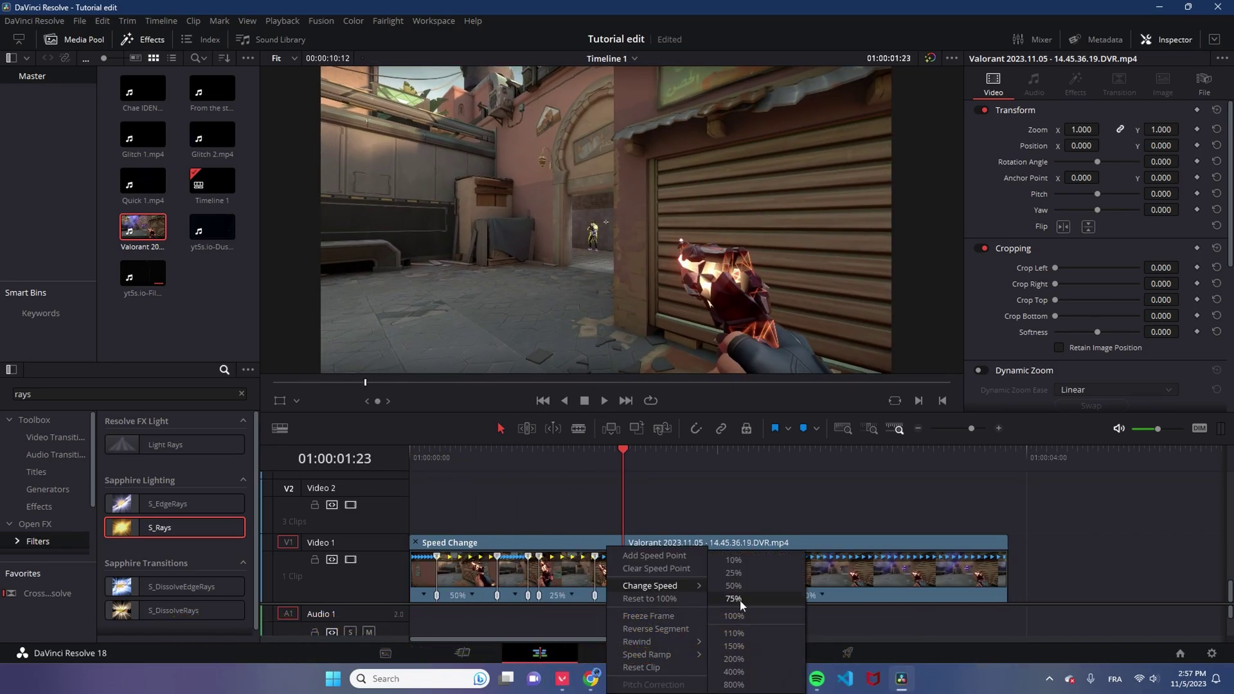
left_click(739, 600)
left_click(822, 596)
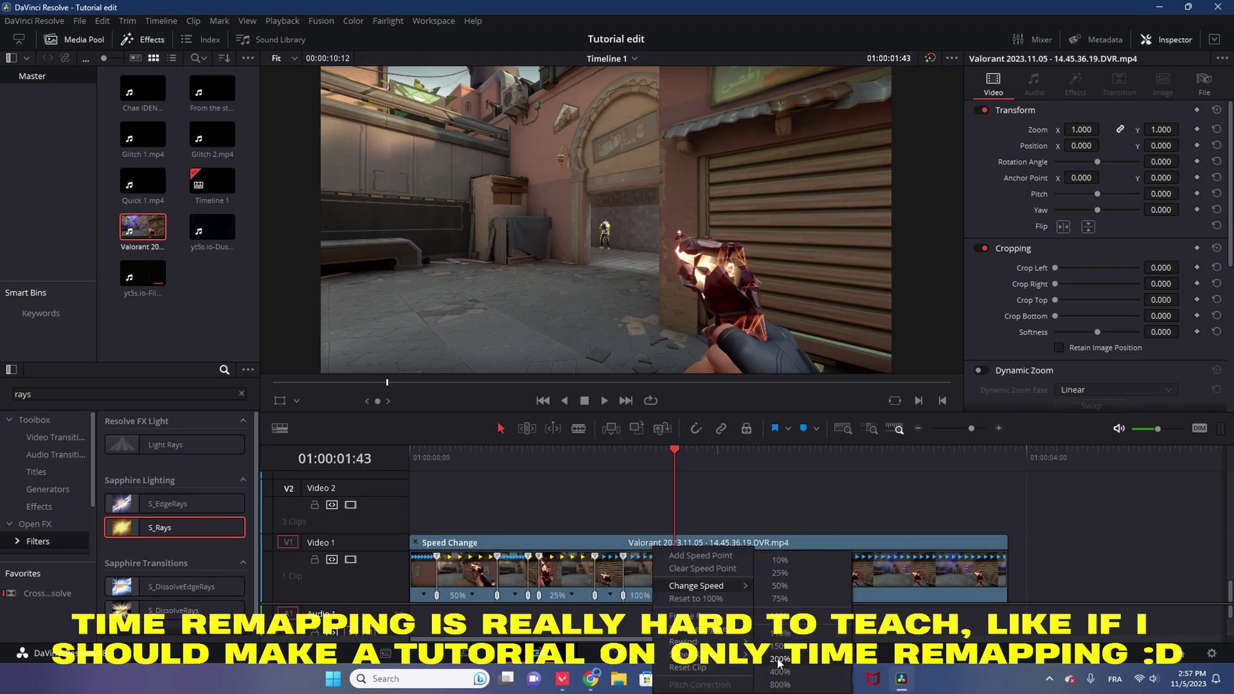
left_click(854, 559)
left_click(605, 400)
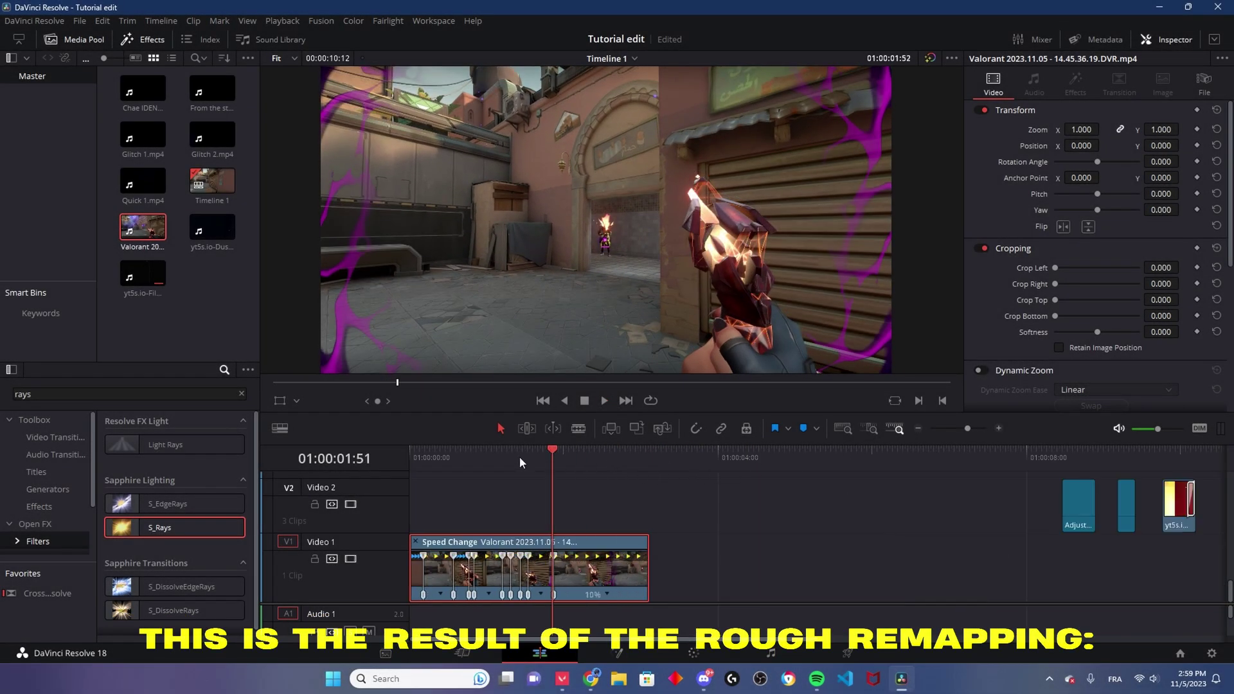
Review the rough ramp, then show the Retime Speed curve and ease the peak keyframe smoothly
left_click(604, 401)
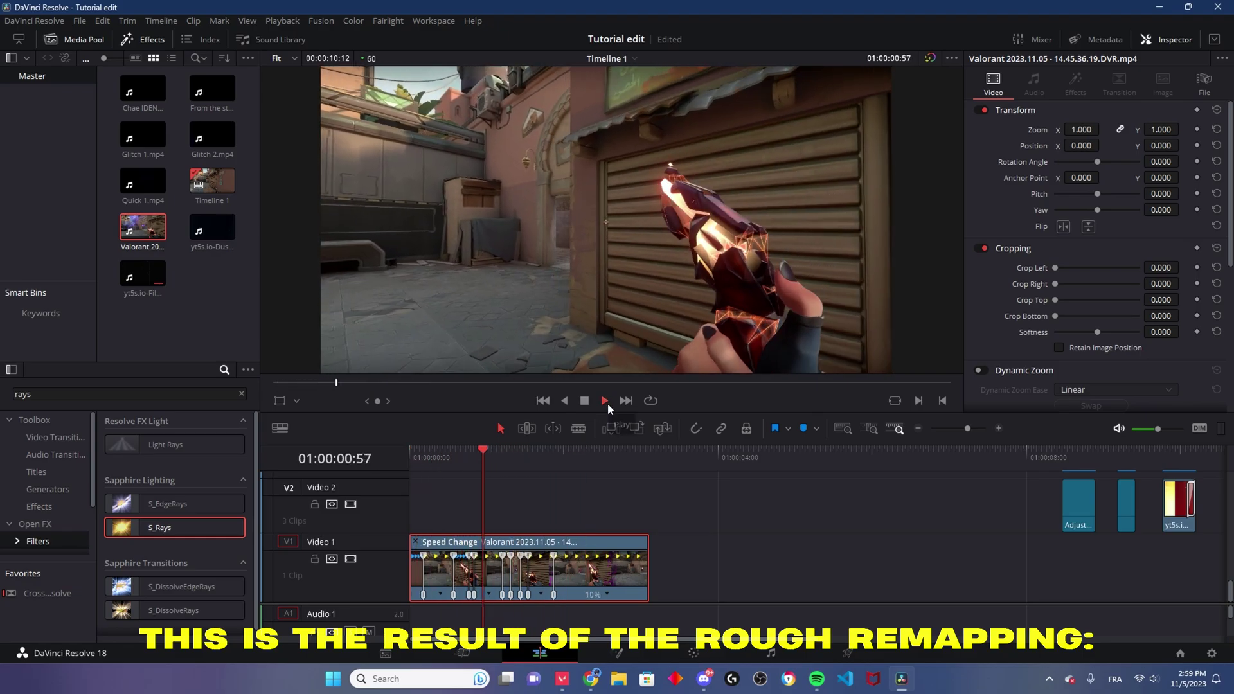
left_click(608, 403)
right_click(604, 573)
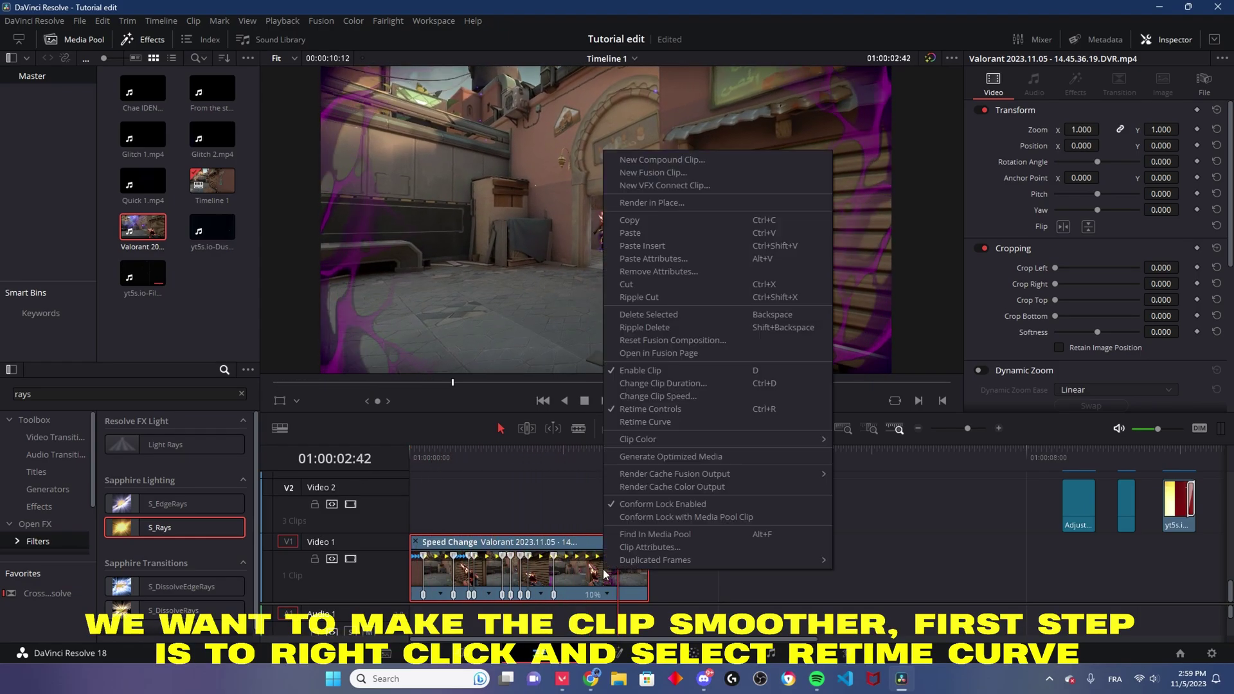
left_click(685, 422)
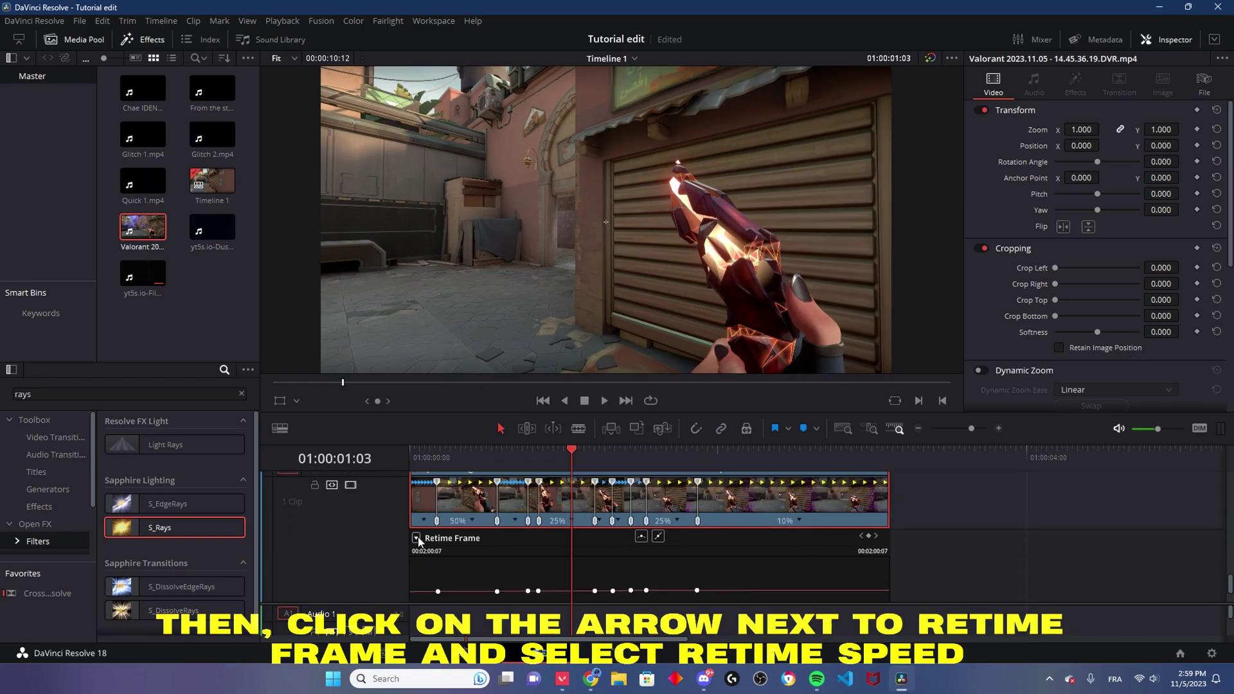
left_click(417, 538)
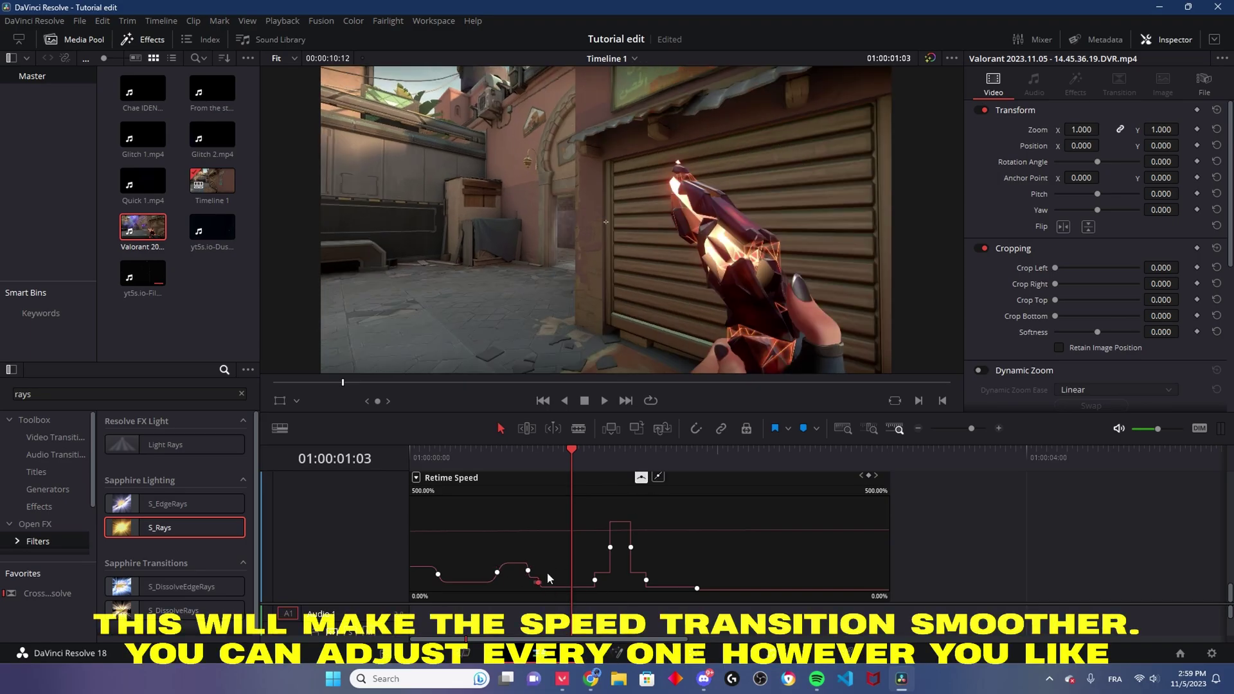
left_click(631, 547)
left_click(641, 477)
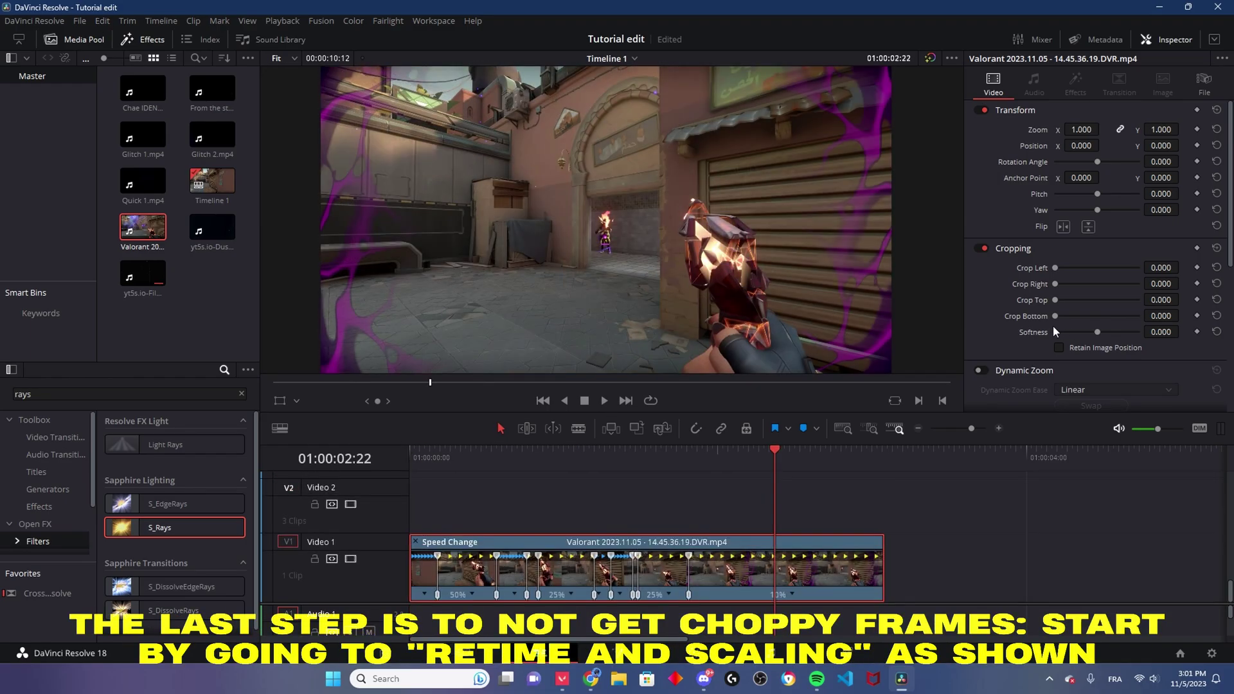
Set Retime Process to Optical Flow with Enhanced Better motion estimation, then play from the start
scroll(1053, 325, "down", 3)
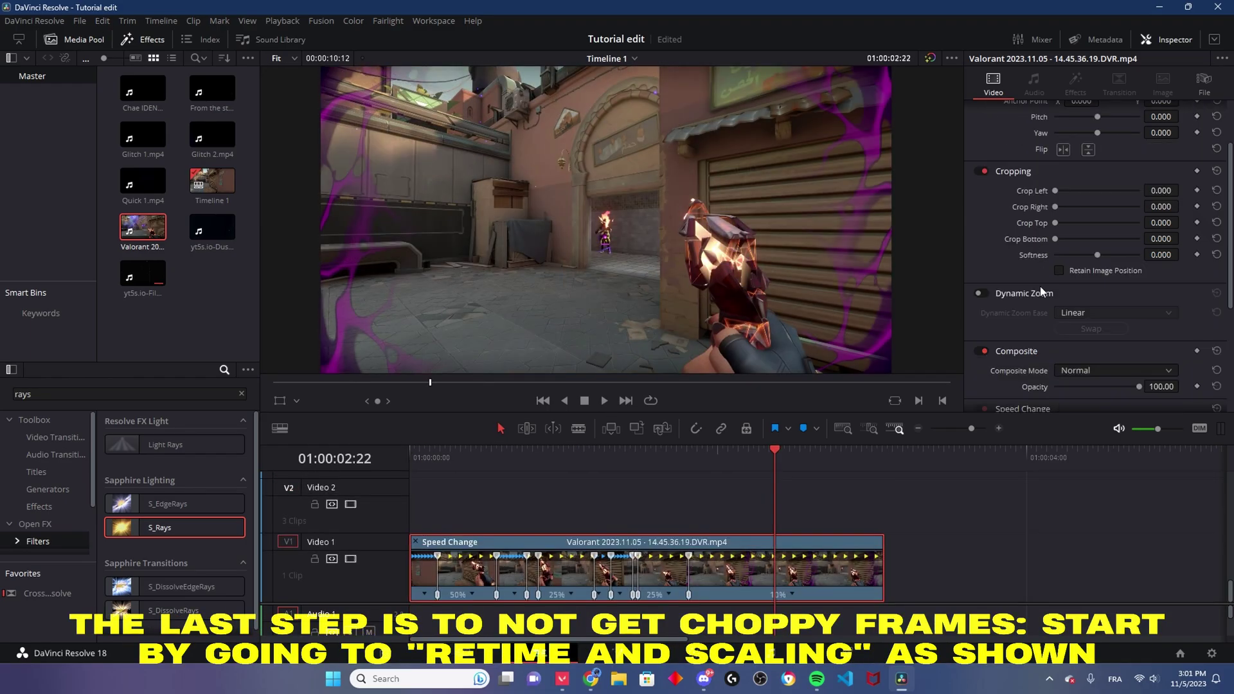
scroll(1039, 287, "down", 5)
scroll(1048, 299, "up", 3)
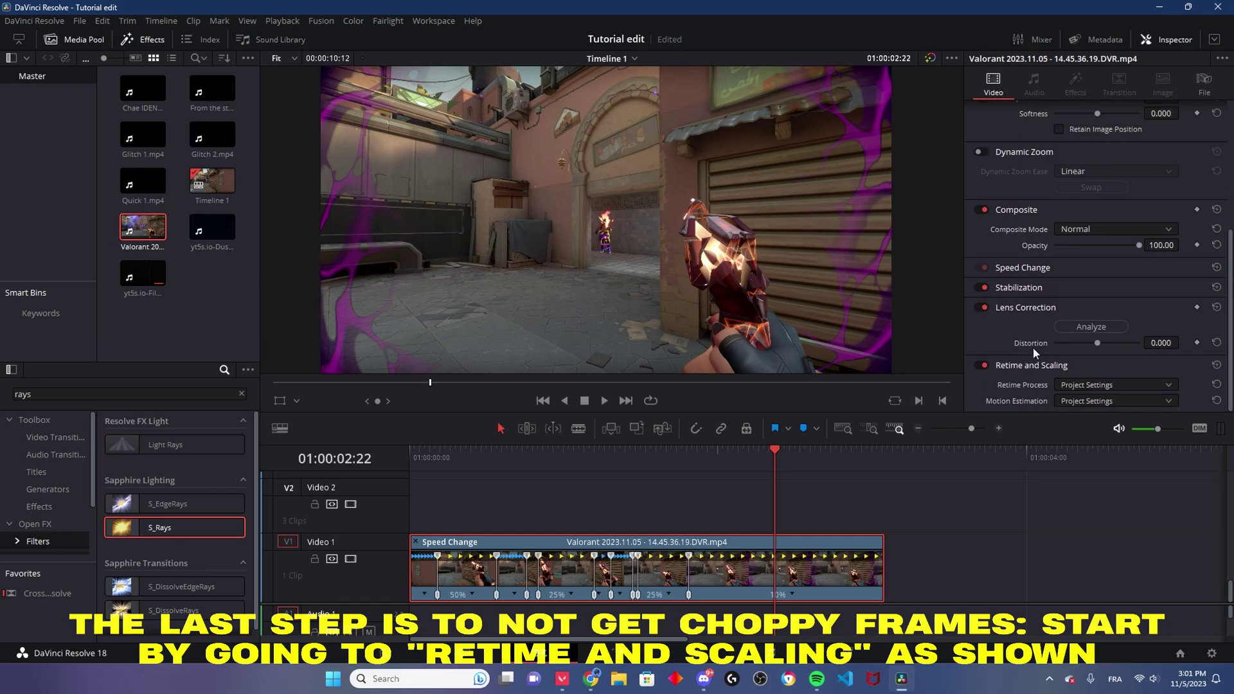
scroll(1048, 364, "down", 3)
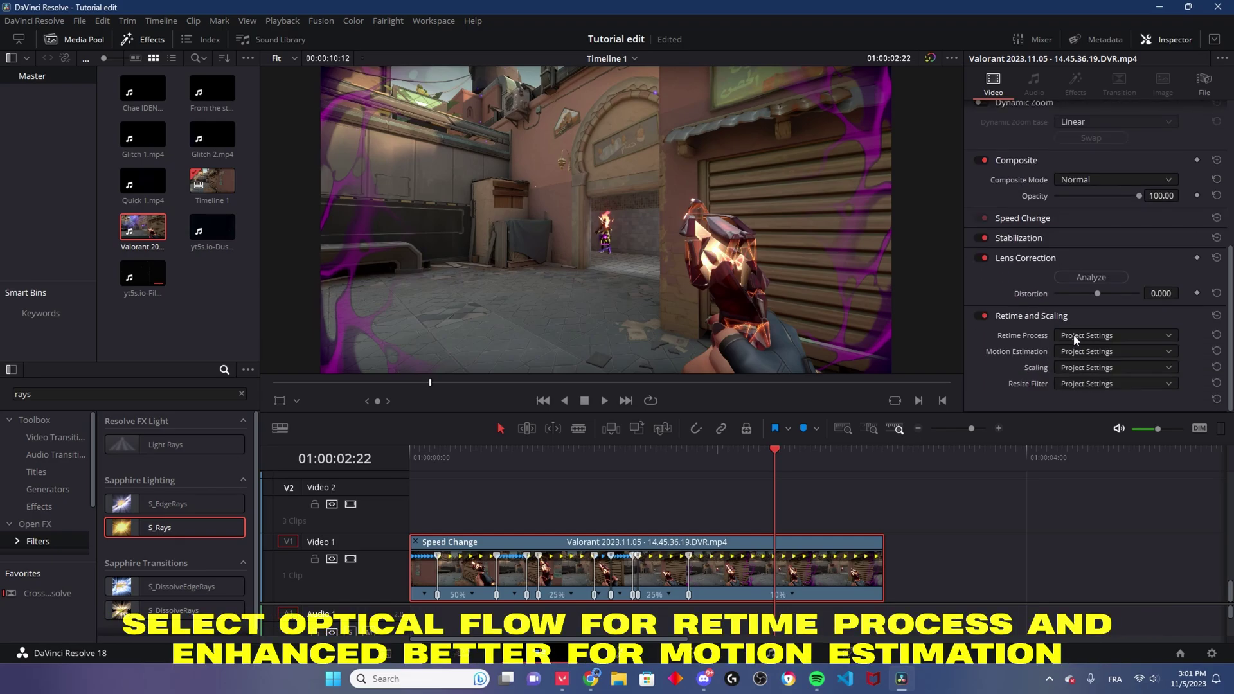
left_click(1093, 336)
left_click(1082, 391)
left_click(1093, 353)
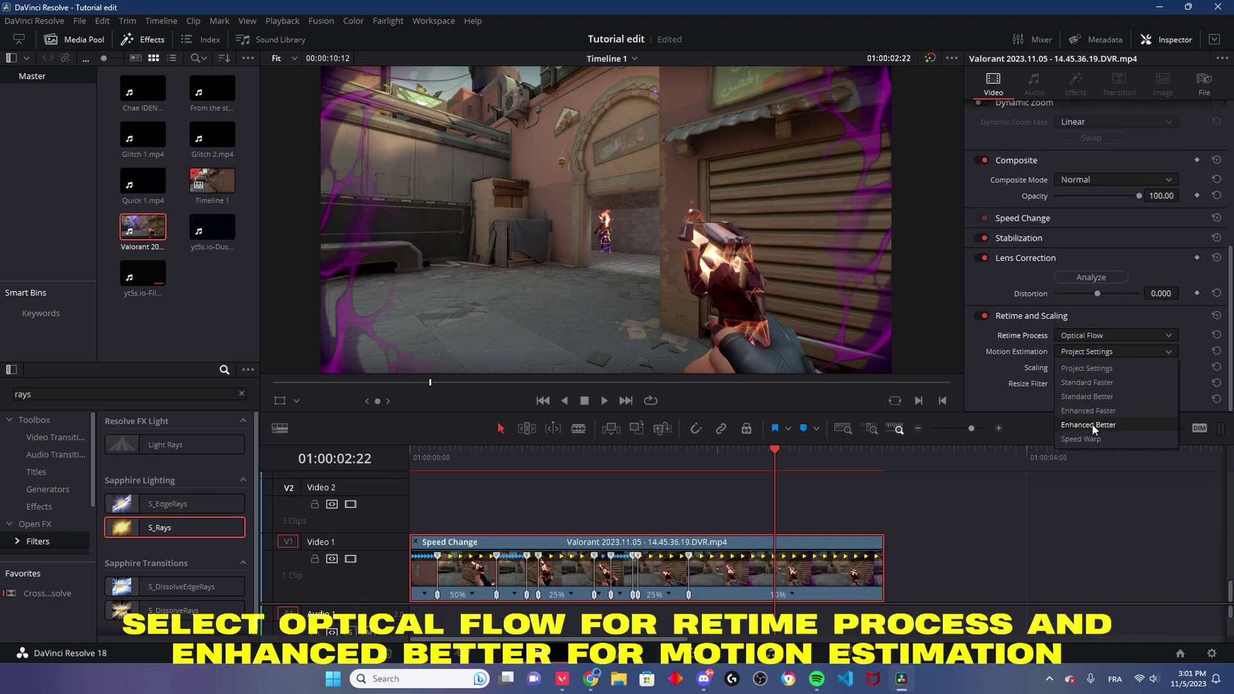
key("Home")
key("space")
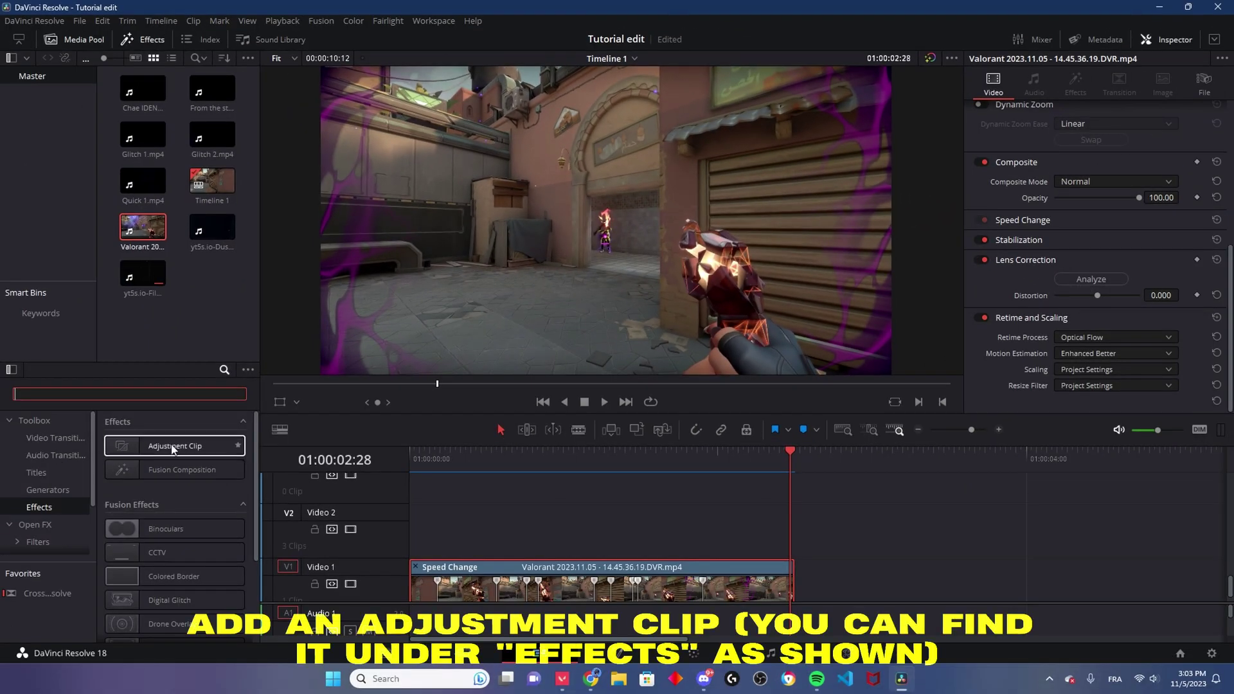
Add an Adjustment Clip spanning the gameplay clip and place Zoom keyframes on it
mouse_move(354, 467)
left_mouse_down()
mouse_move(414, 485)
mouse_move(795, 495)
left_mouse_up()
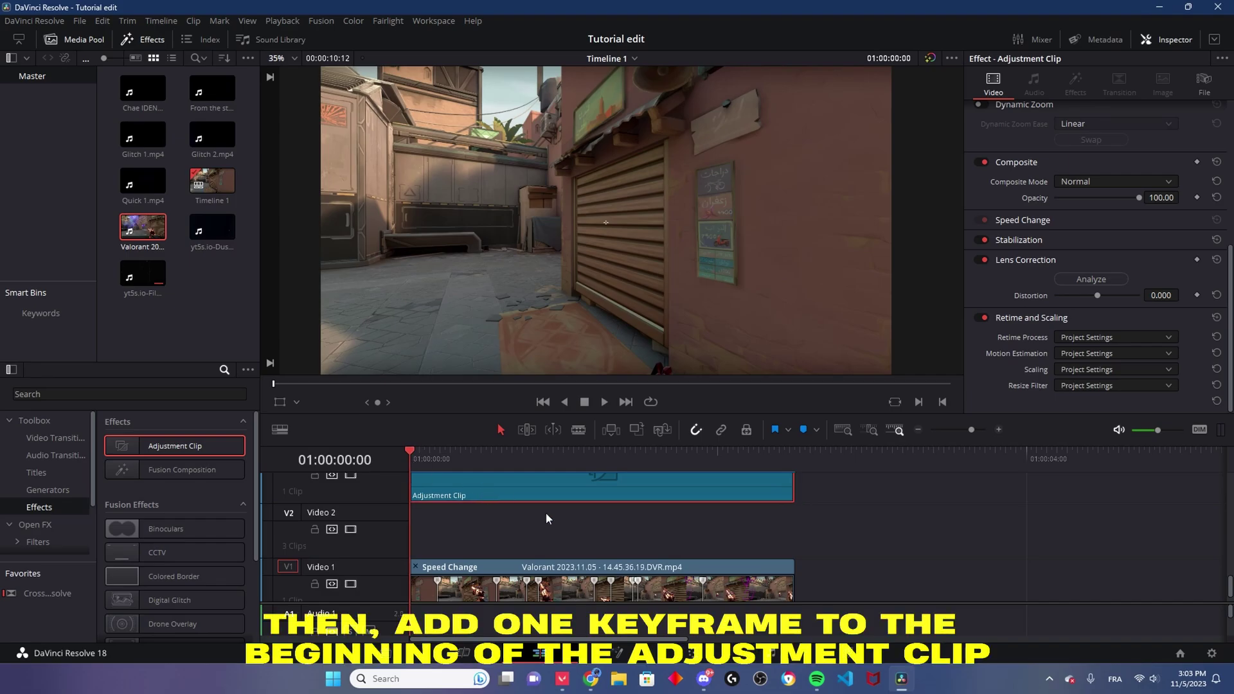
scroll(1196, 126, "up", 3)
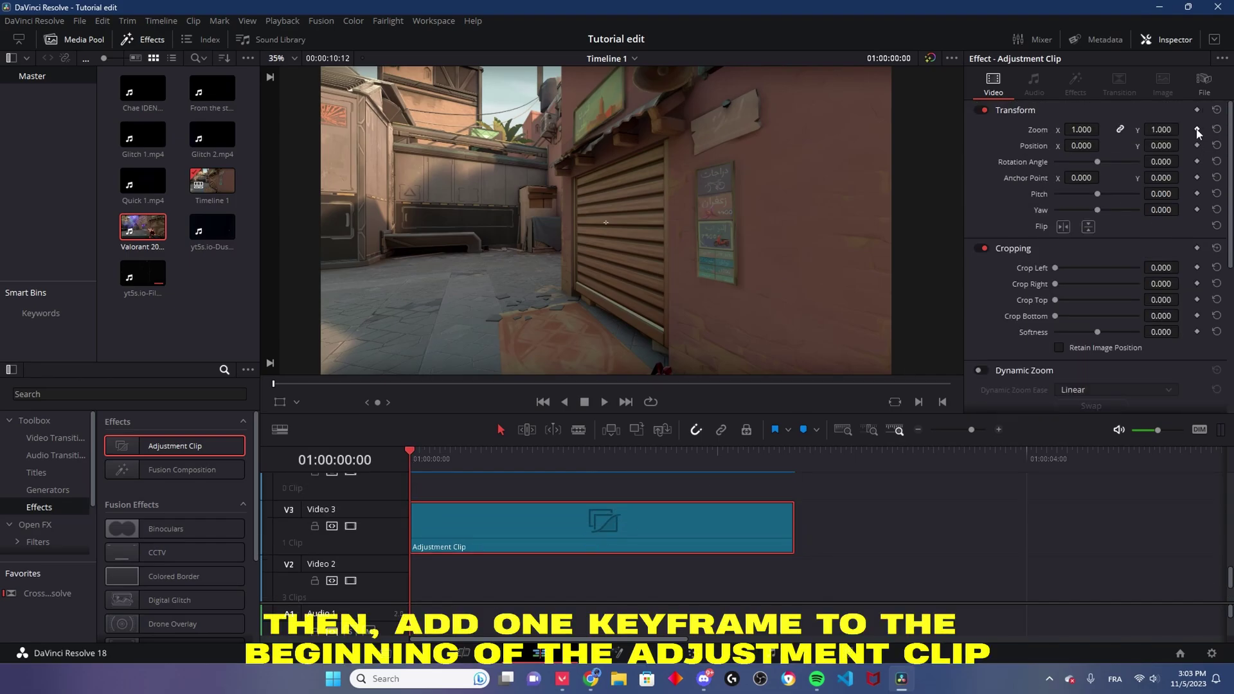
left_click(771, 546)
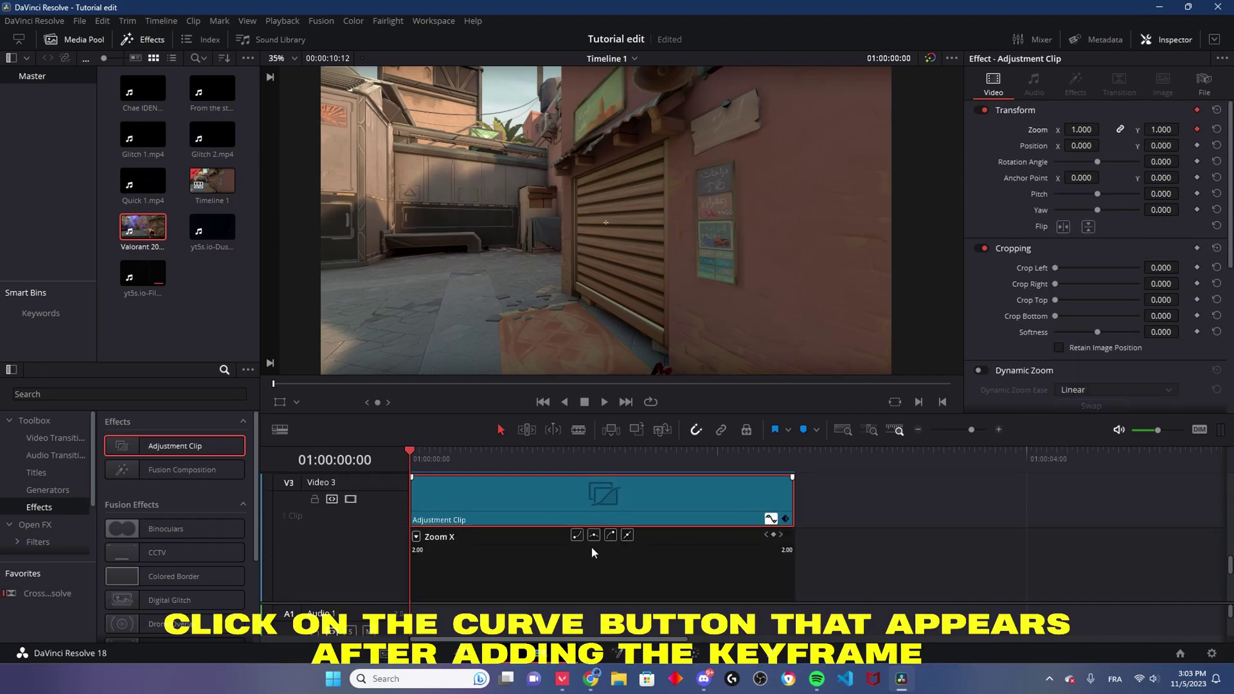
left_click_drag(418, 466, 523, 465)
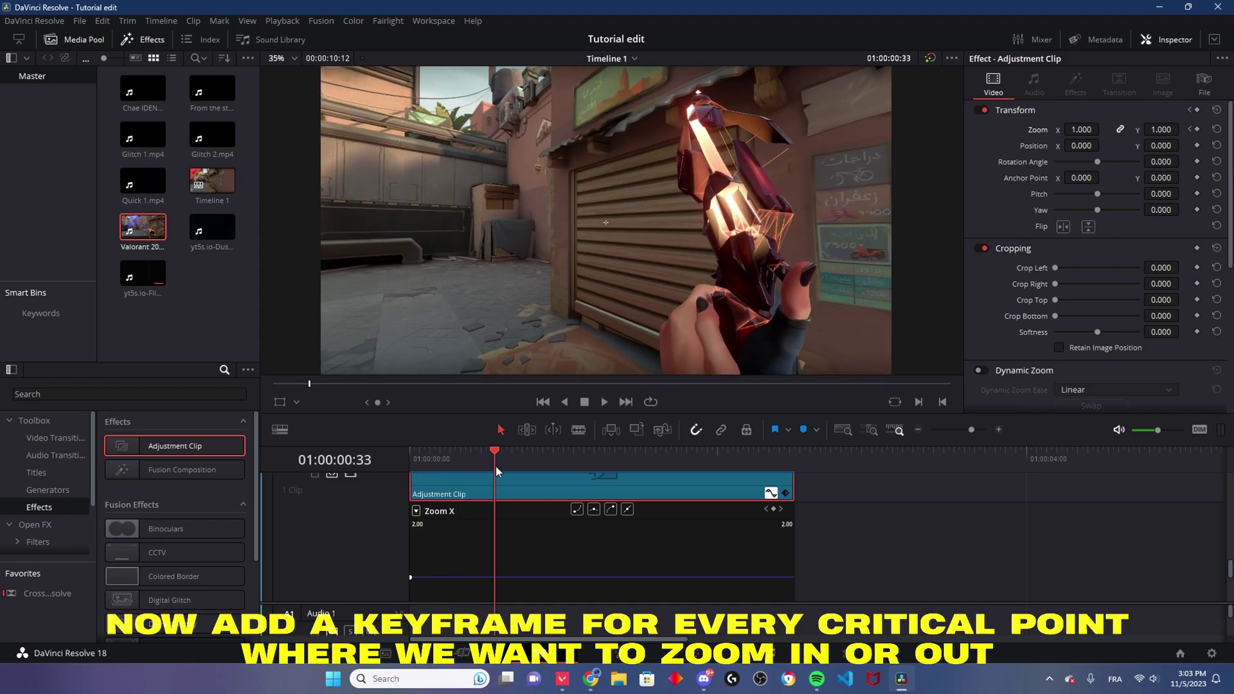
left_click(1197, 129)
left_click(633, 459)
left_click(1197, 129)
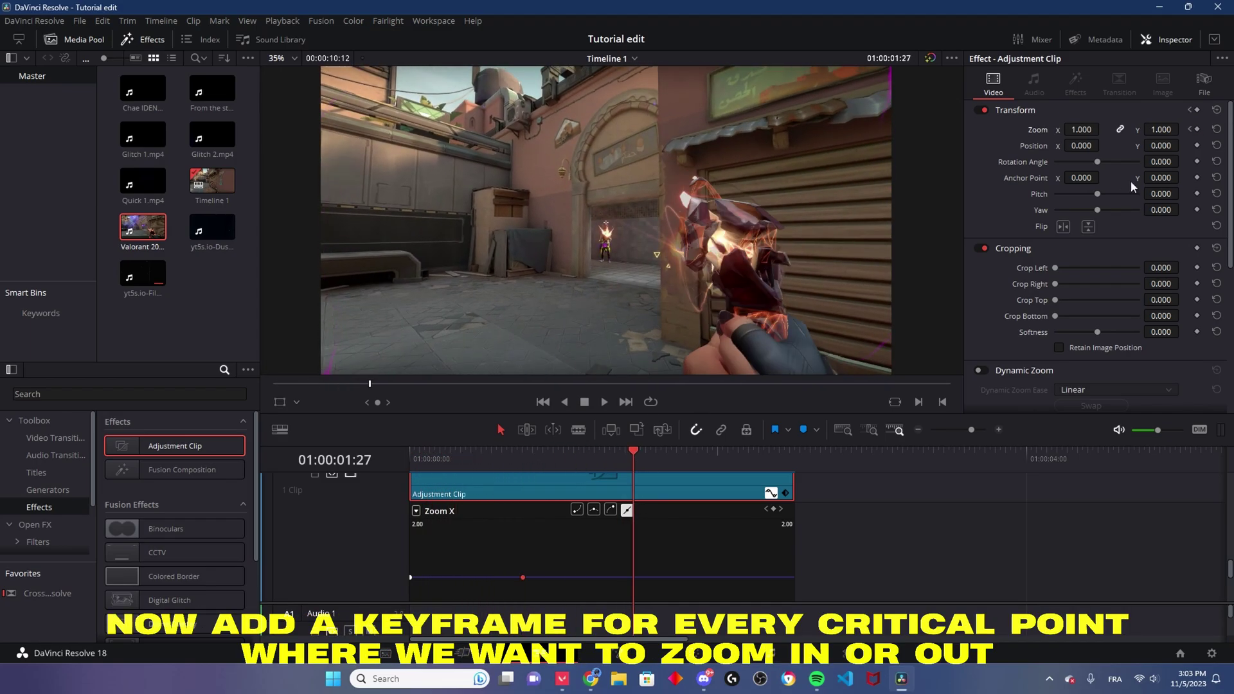
Set the zoom to 1.100 at 00:00:44 and raise it to 1.230 at 01:00:01:26
left_click_drag(635, 459, 460, 465)
left_click(523, 457)
left_click_drag(1077, 129, 1081, 144)
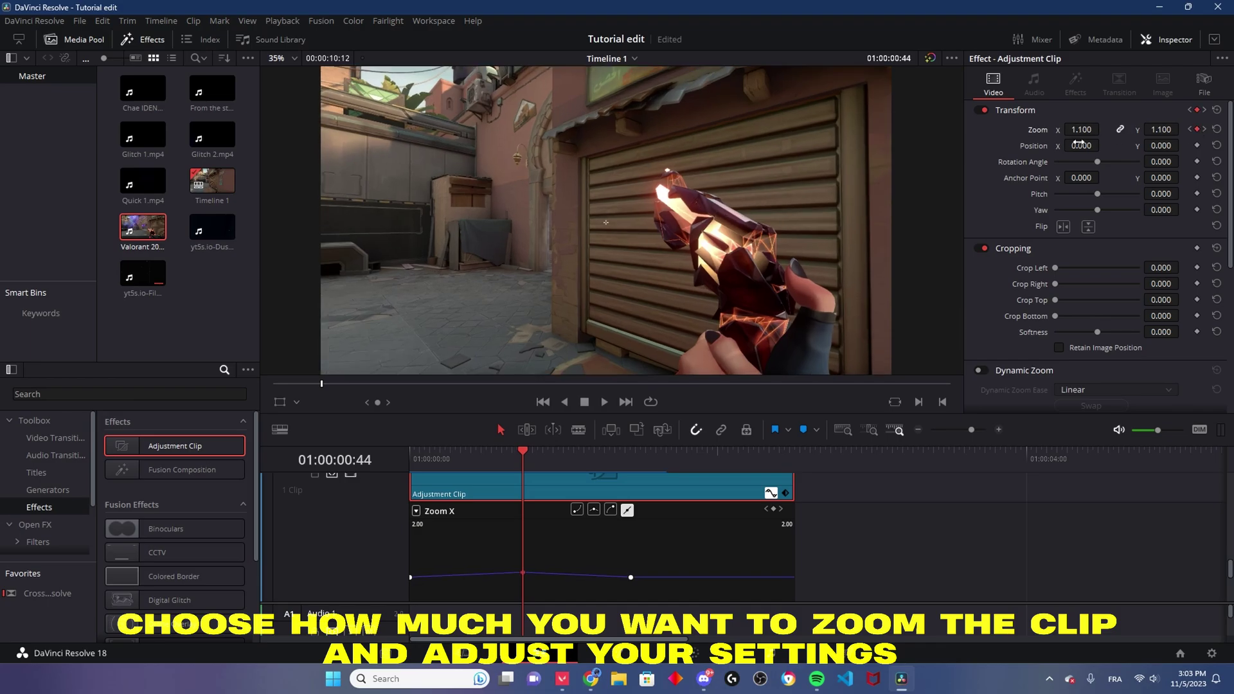
left_click_drag(538, 460, 631, 459)
left_click_drag(1077, 130, 1087, 129)
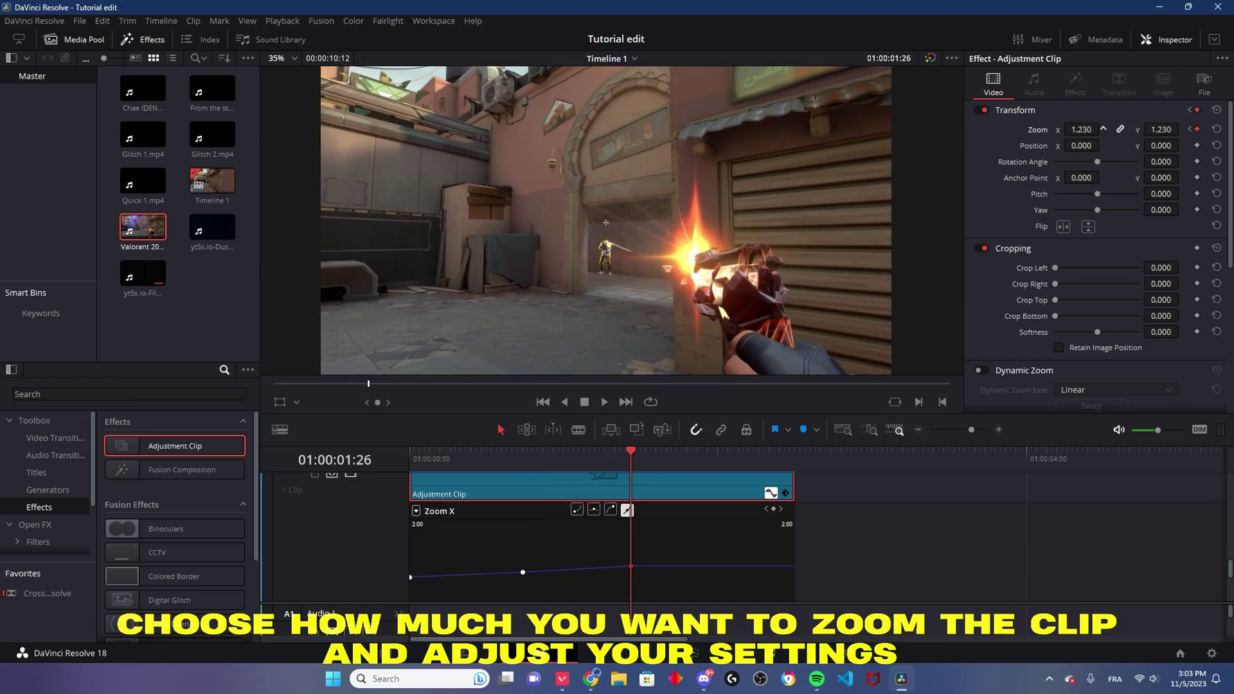
Preview the zoom, then drag the Bézier handles at the 00:00:44 and next keyframes to ease it
key("space")
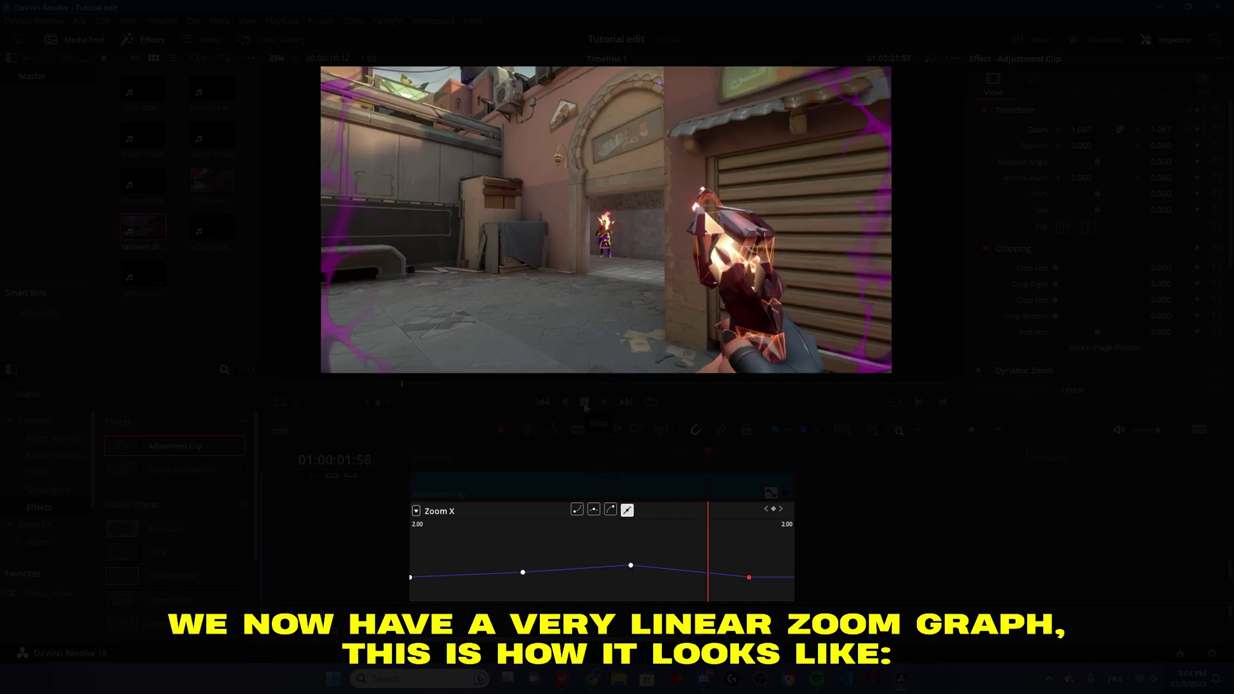
left_click(401, 458)
key("space")
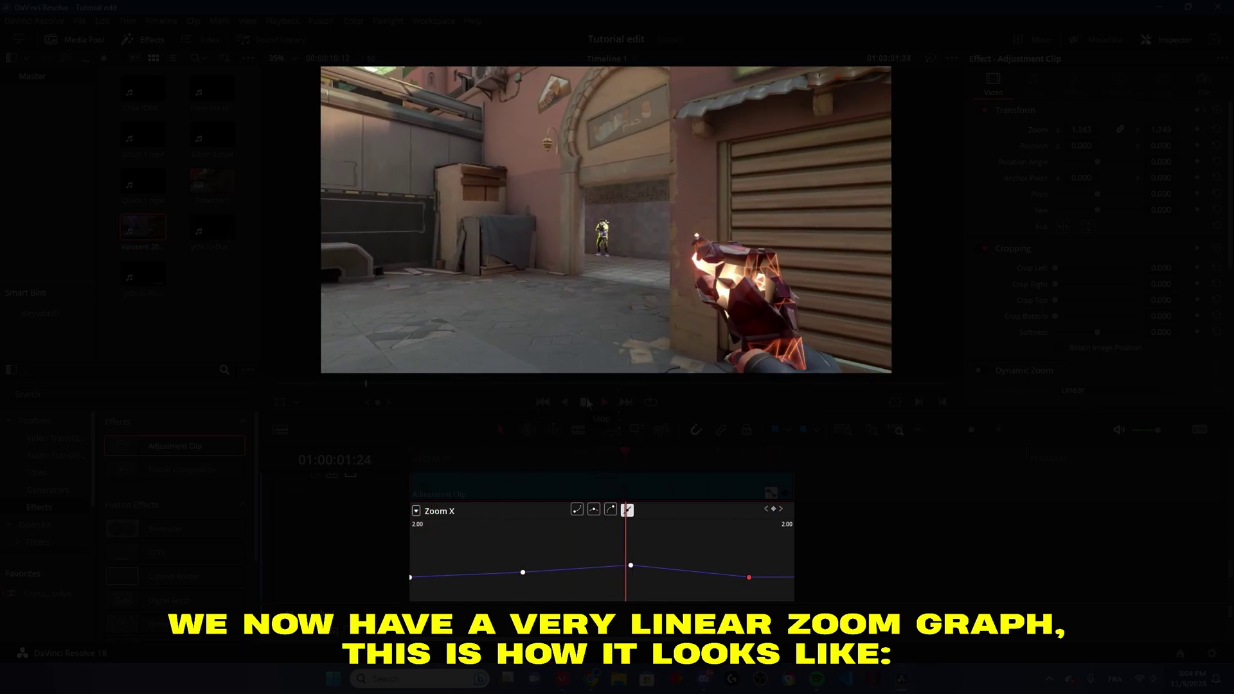
left_click(522, 458)
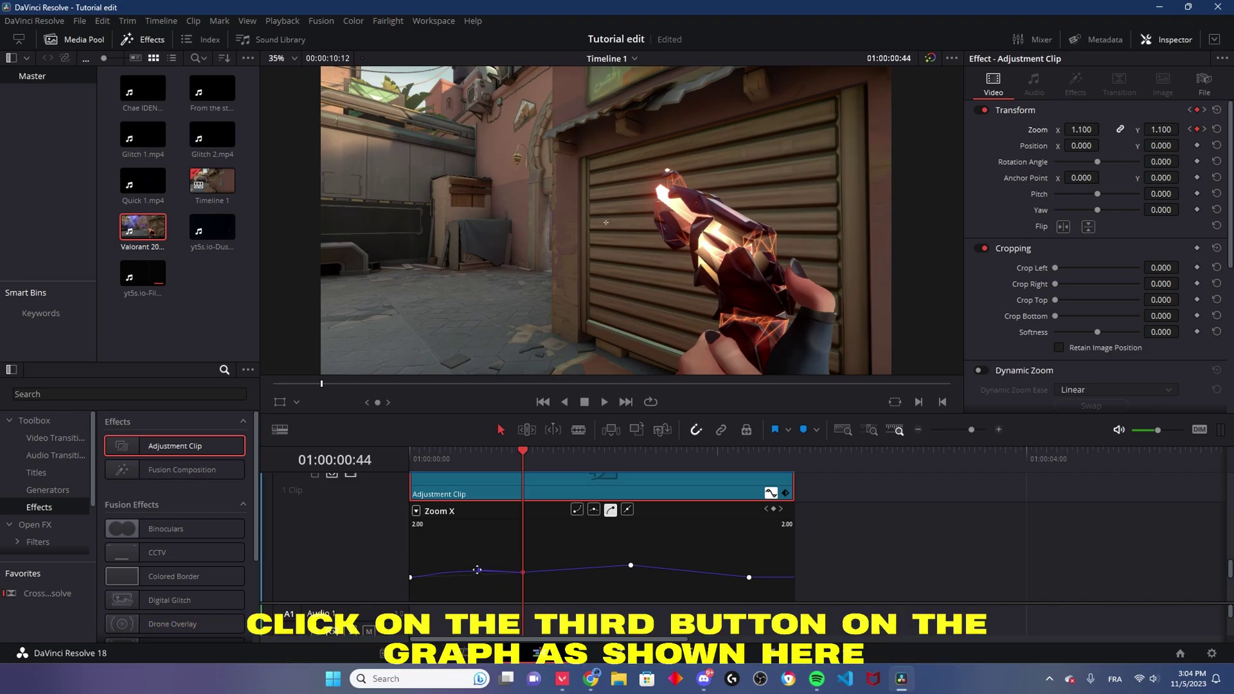
left_click_drag(477, 570, 457, 573)
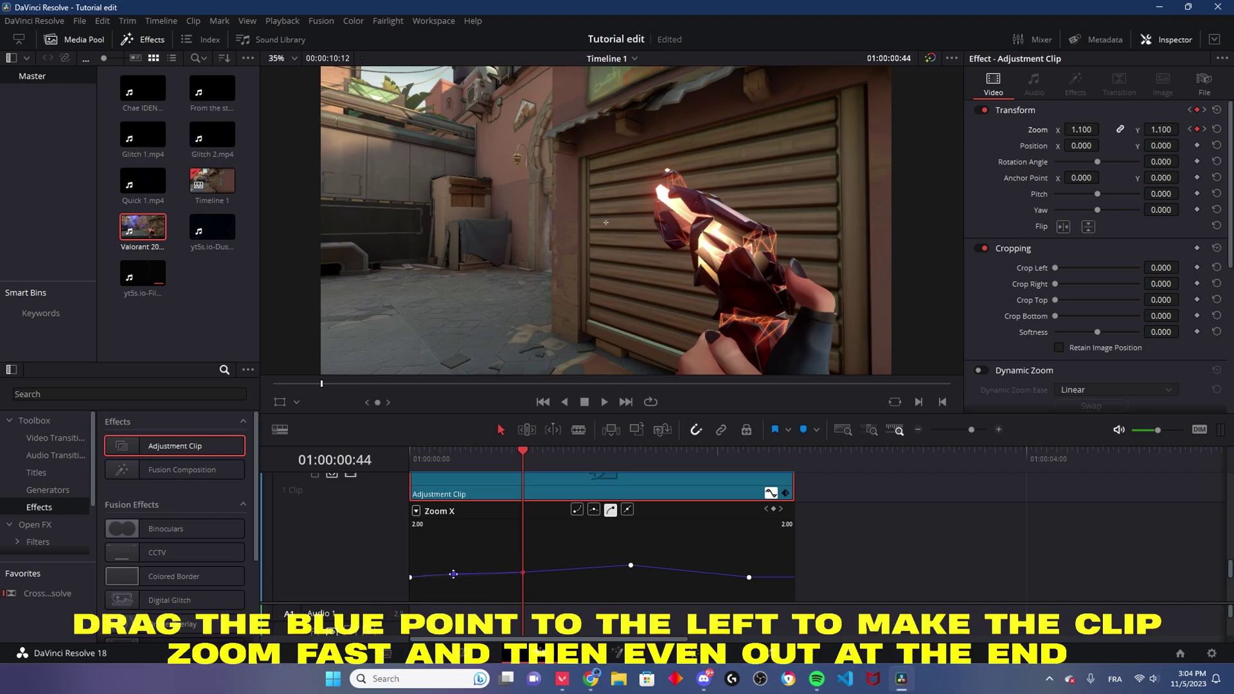
left_click_drag(411, 458, 619, 458)
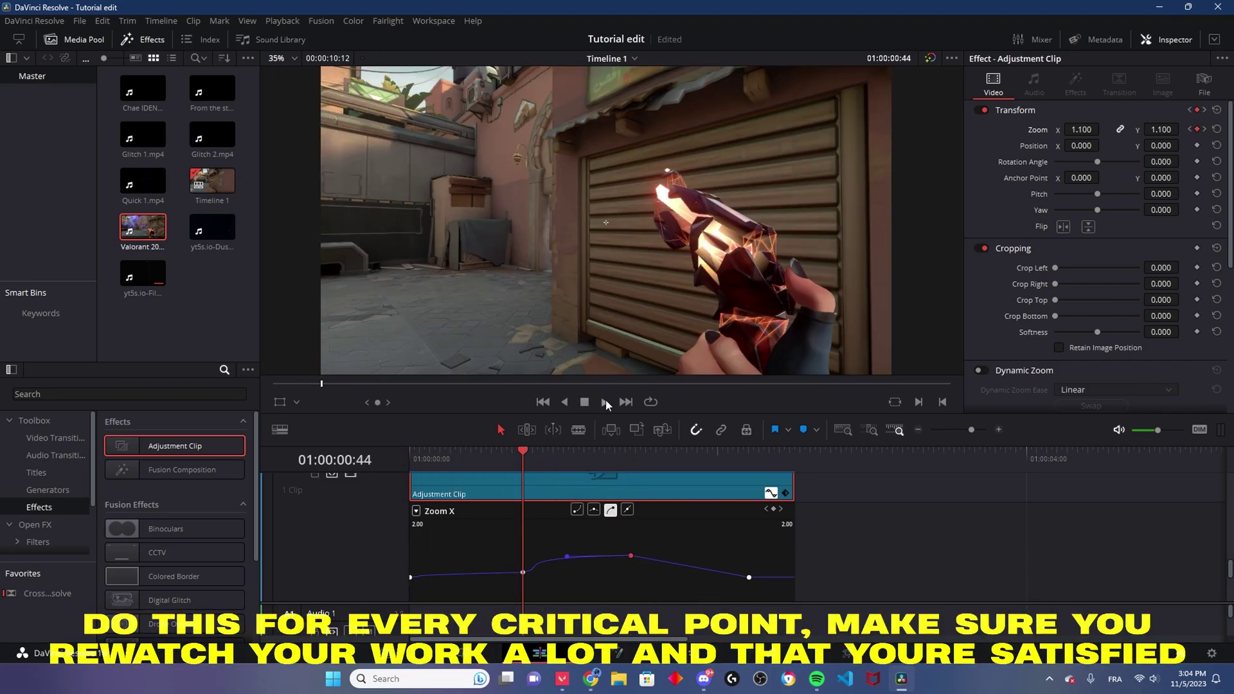
left_click(605, 402)
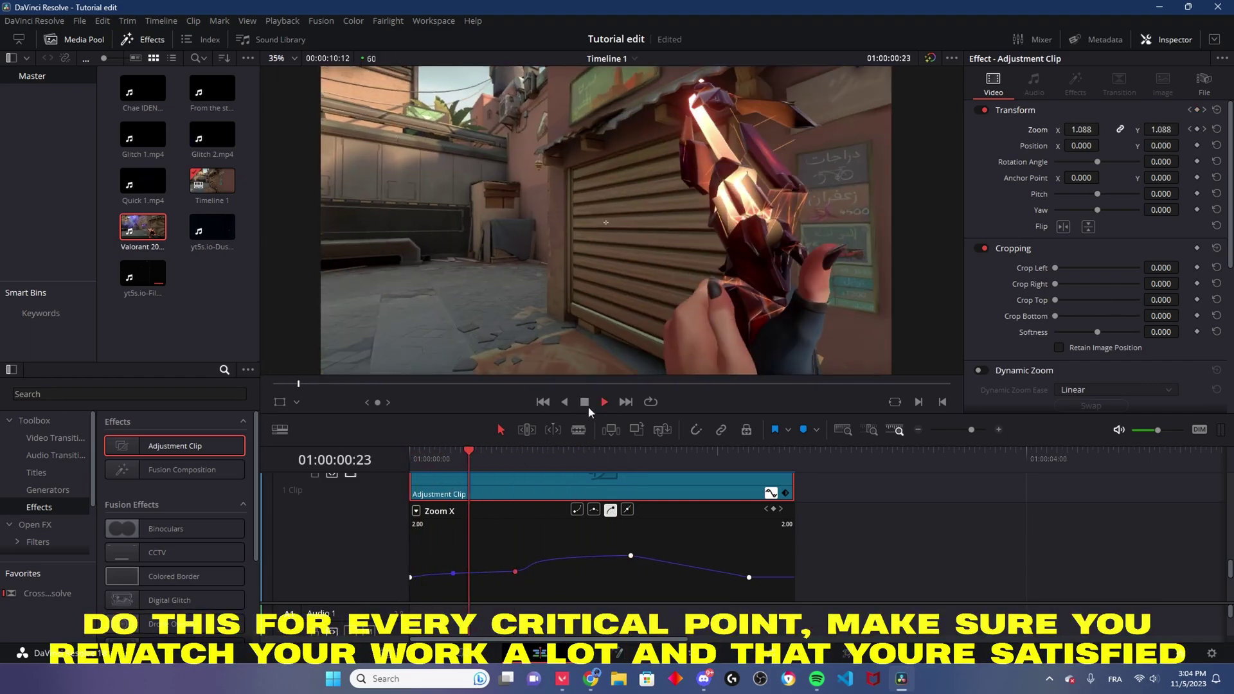
left_click_drag(749, 578, 668, 578)
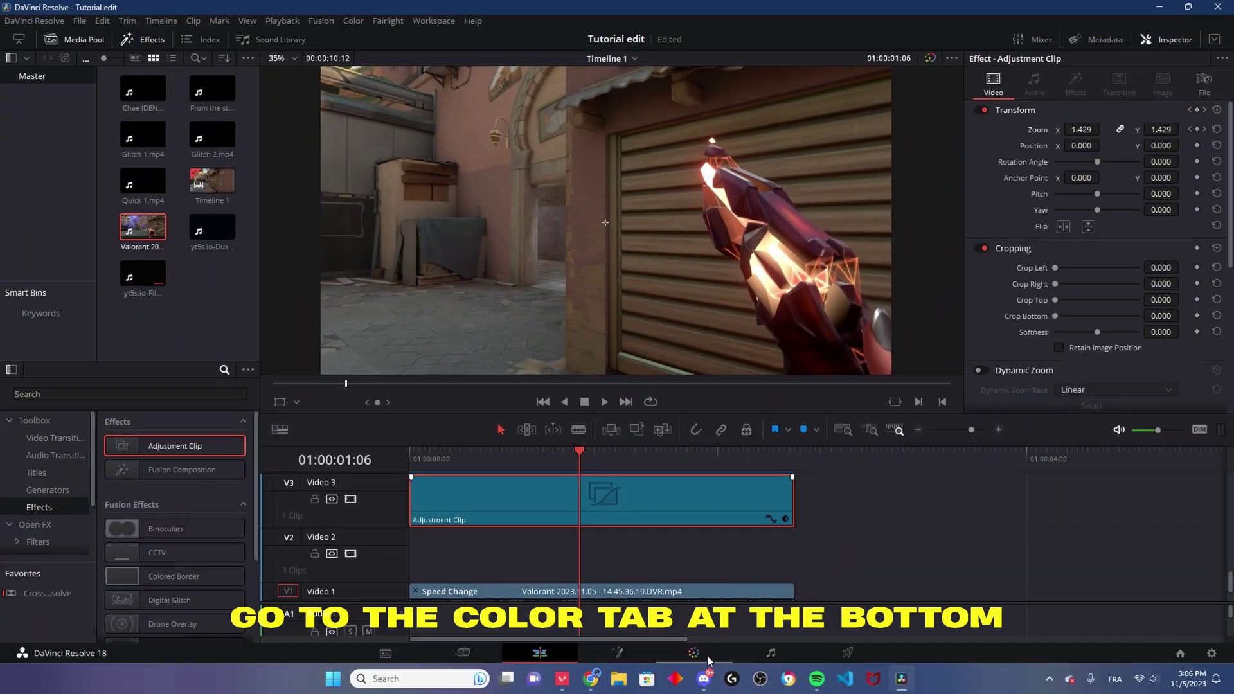
On the Color page, raise clip 01's highlights to 30.00 and lower shadows to about -19.50
left_click(707, 655)
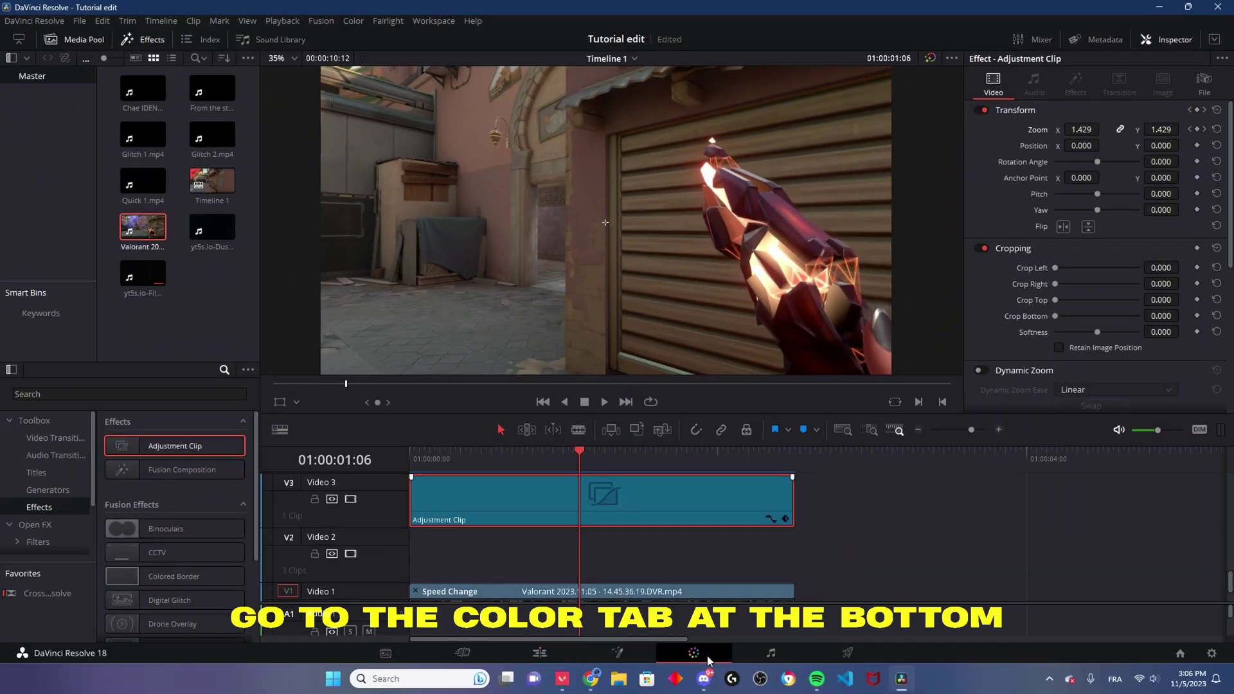
left_click(52, 381)
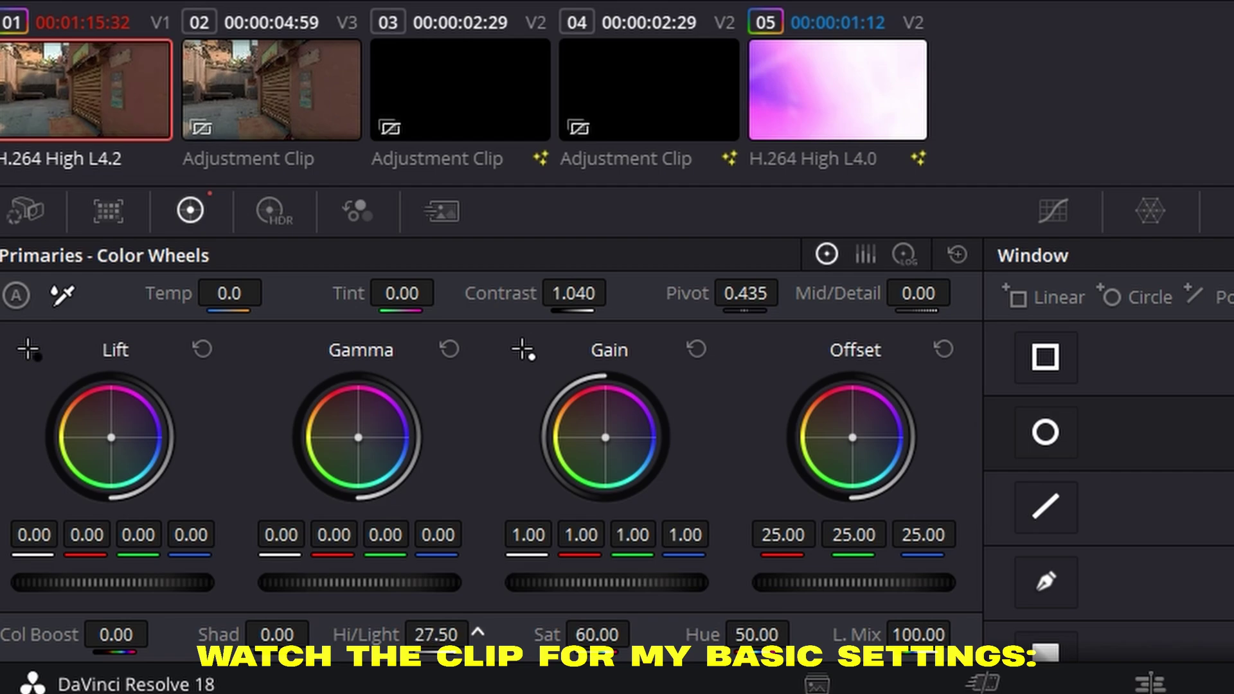
left_click_drag(436, 635, 450, 635)
left_click_drag(277, 634, 257, 635)
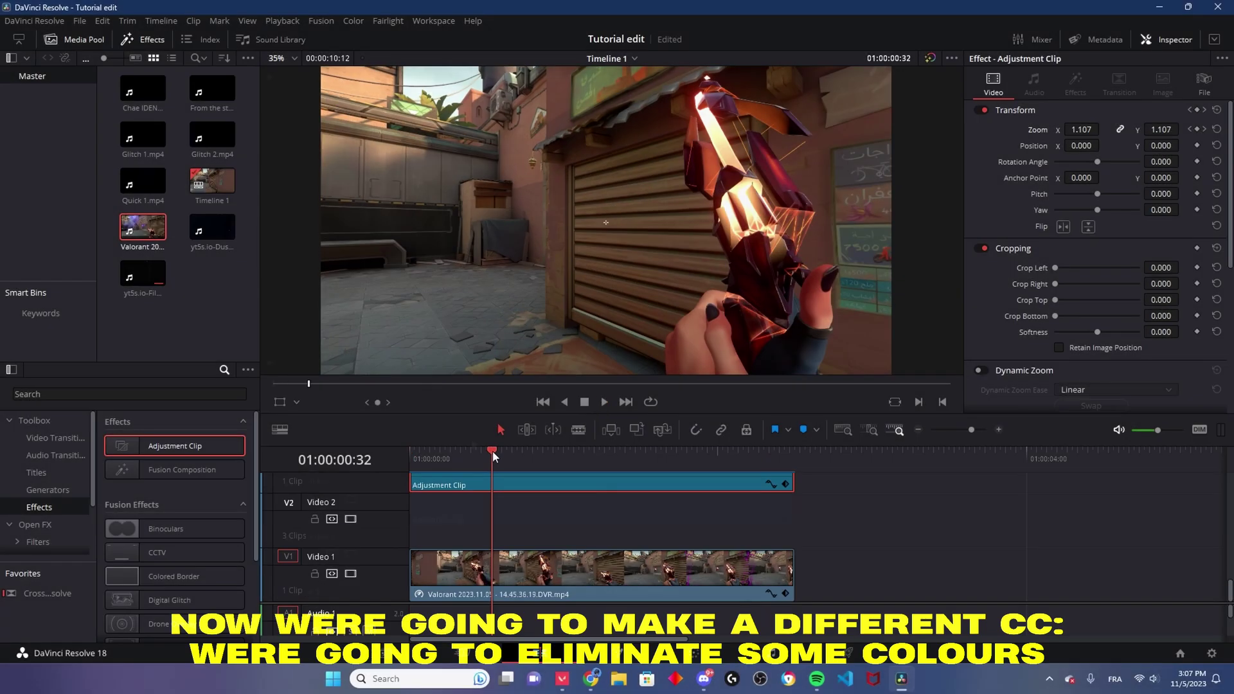
Blade-cut the V1 clip twice, add a Cross Dissolve on the first cut, and return to Color
left_click(578, 429)
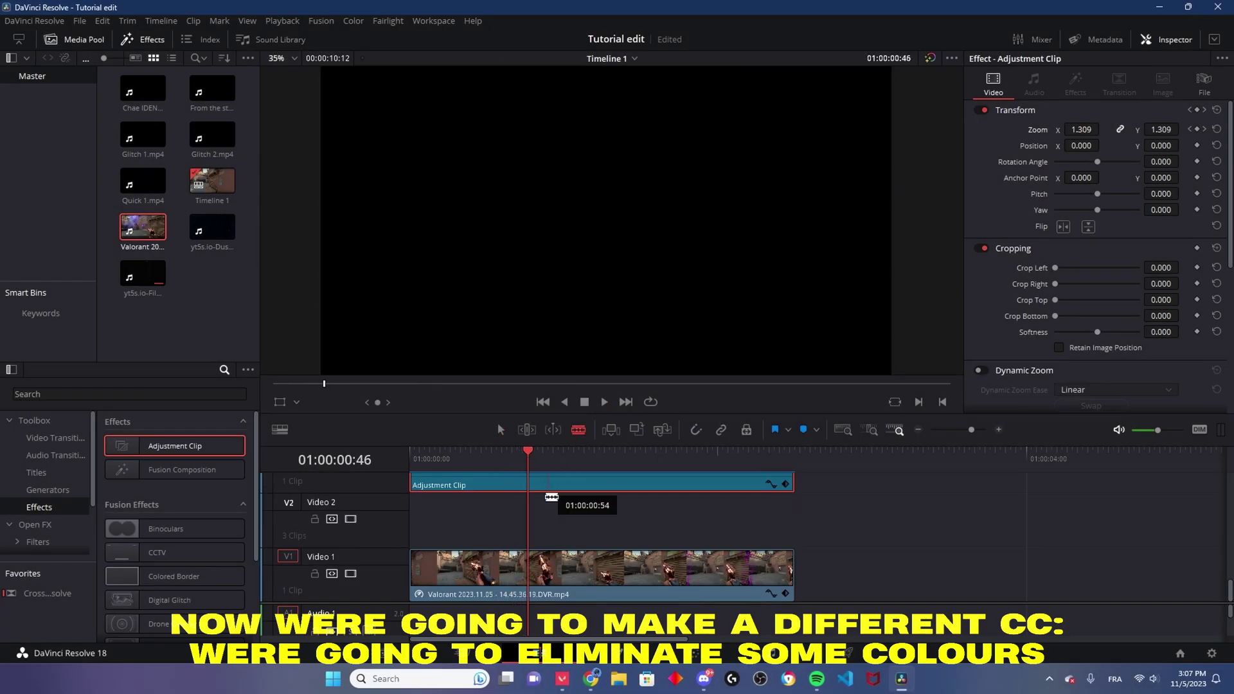
left_click(696, 430)
left_click(528, 569)
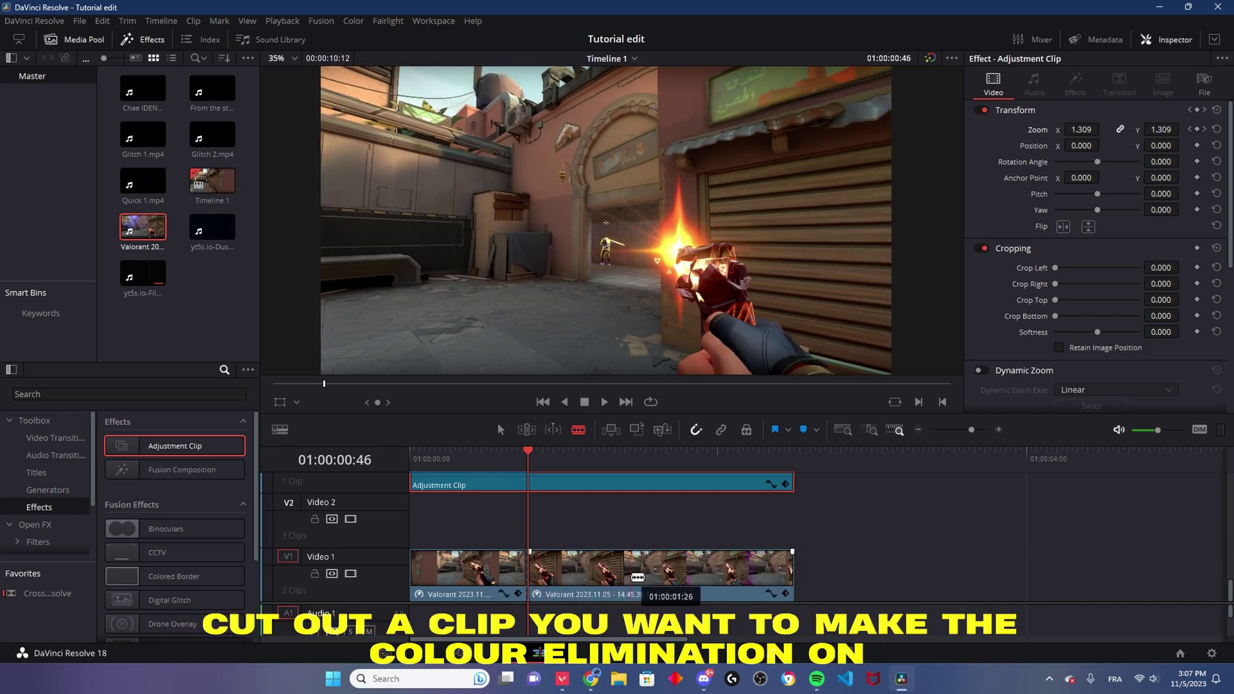
left_click(634, 576)
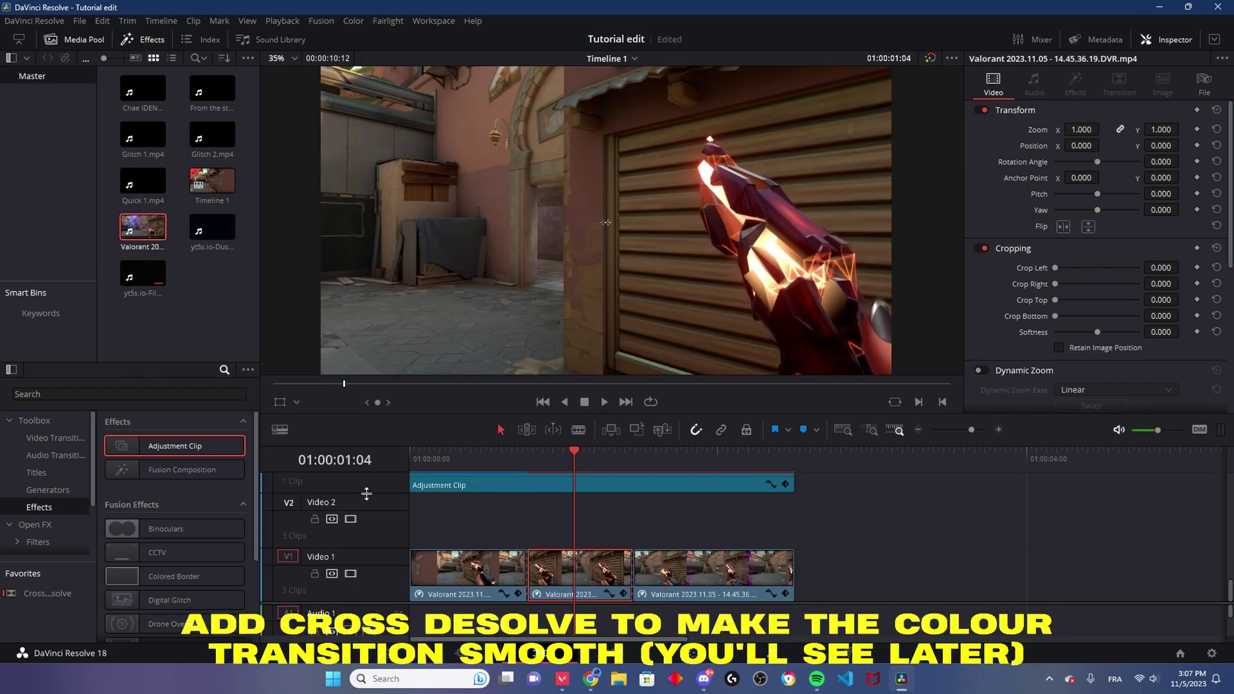
left_click_drag(450, 564, 529, 566)
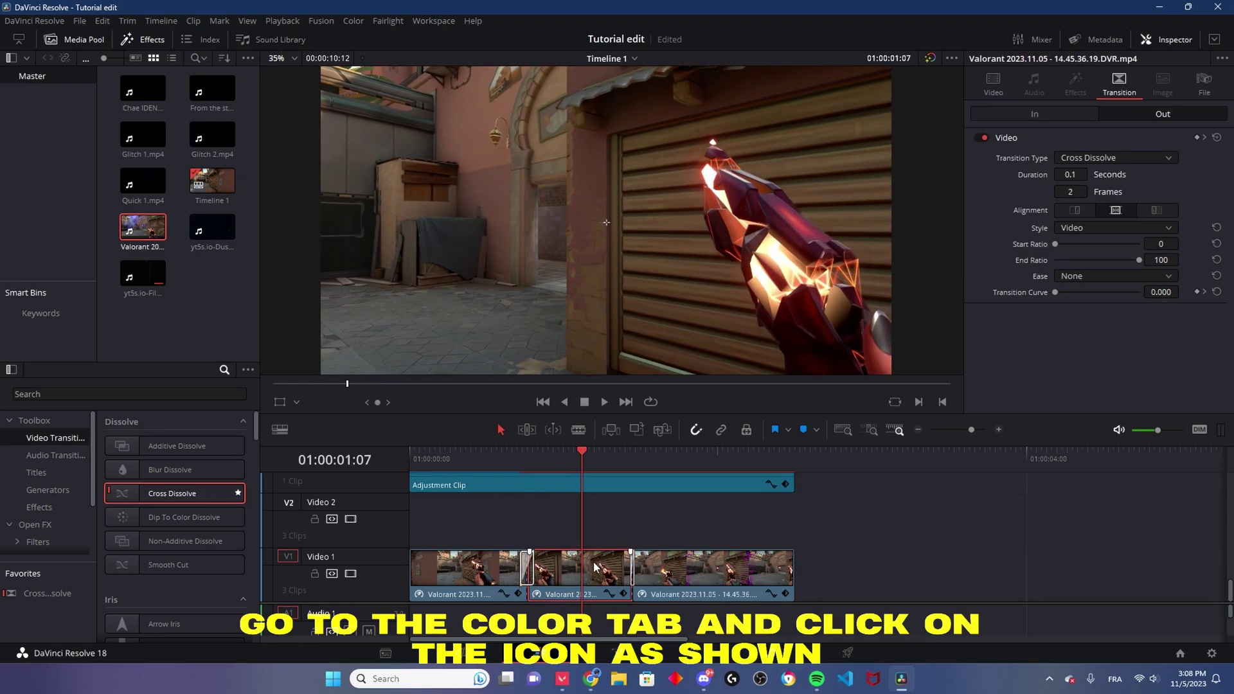
left_click(700, 659)
Bring up the HSL qualifier on the middle gameplay clip and fit the whole frame in the viewer
left_click(585, 434)
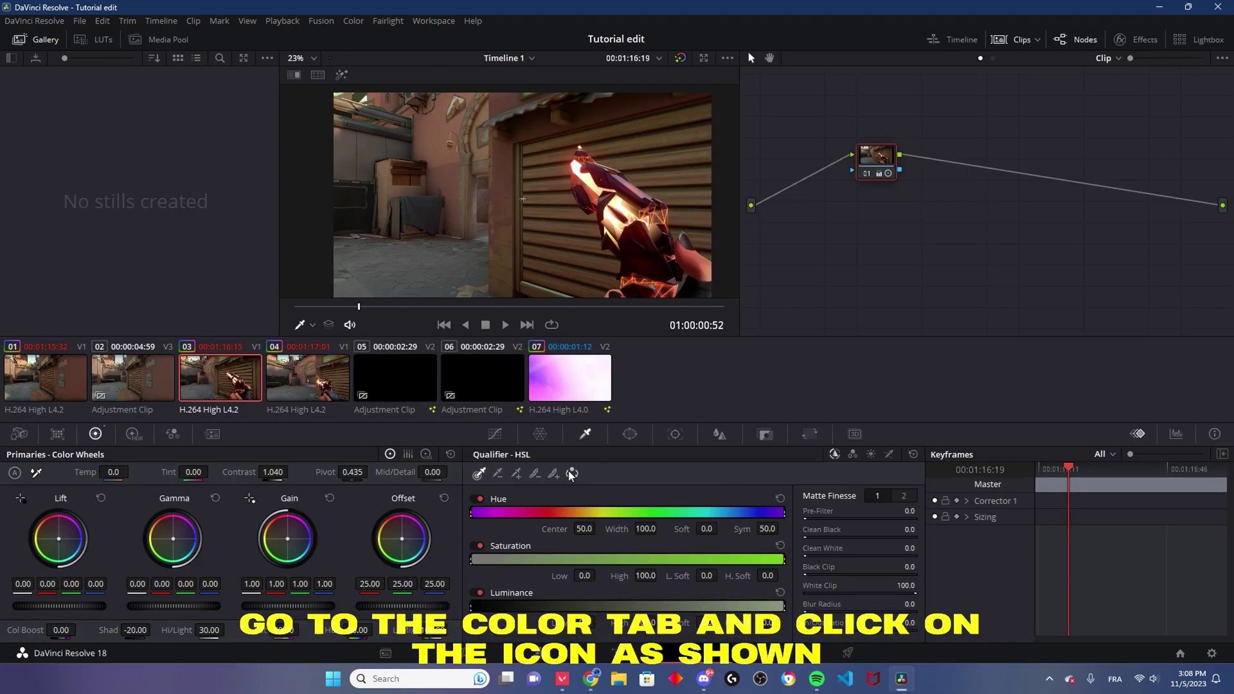
scroll(443, 163, "up", 5)
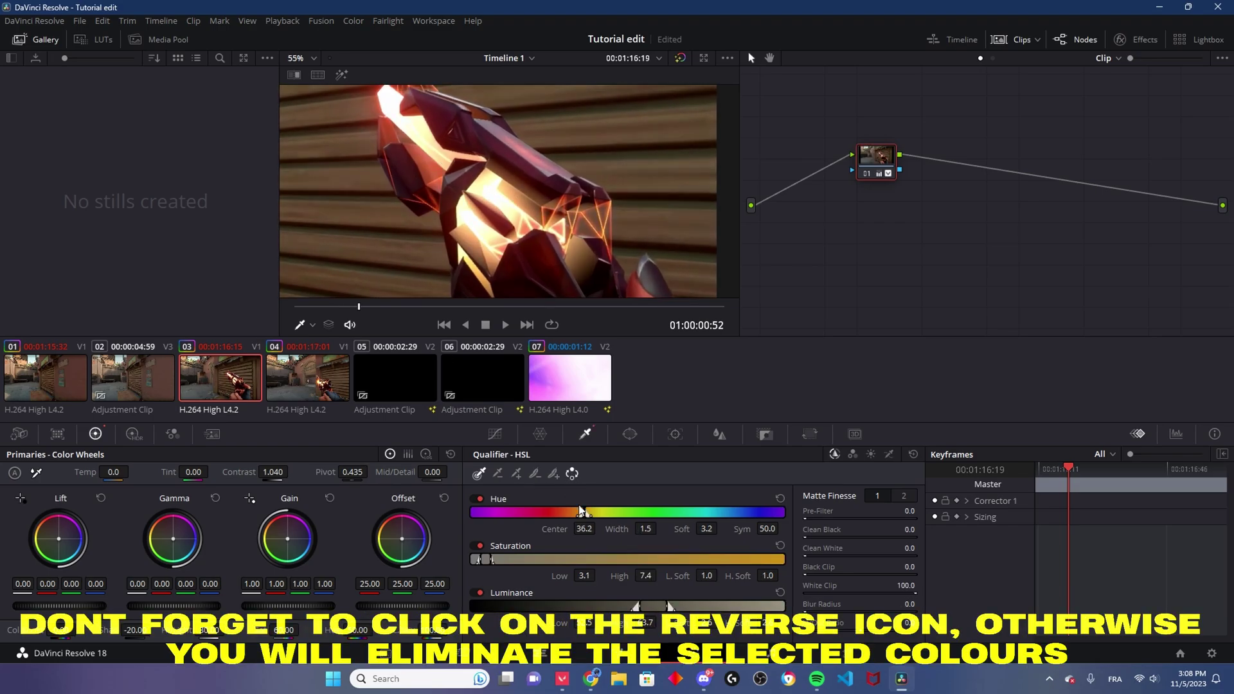
key("shift+z")
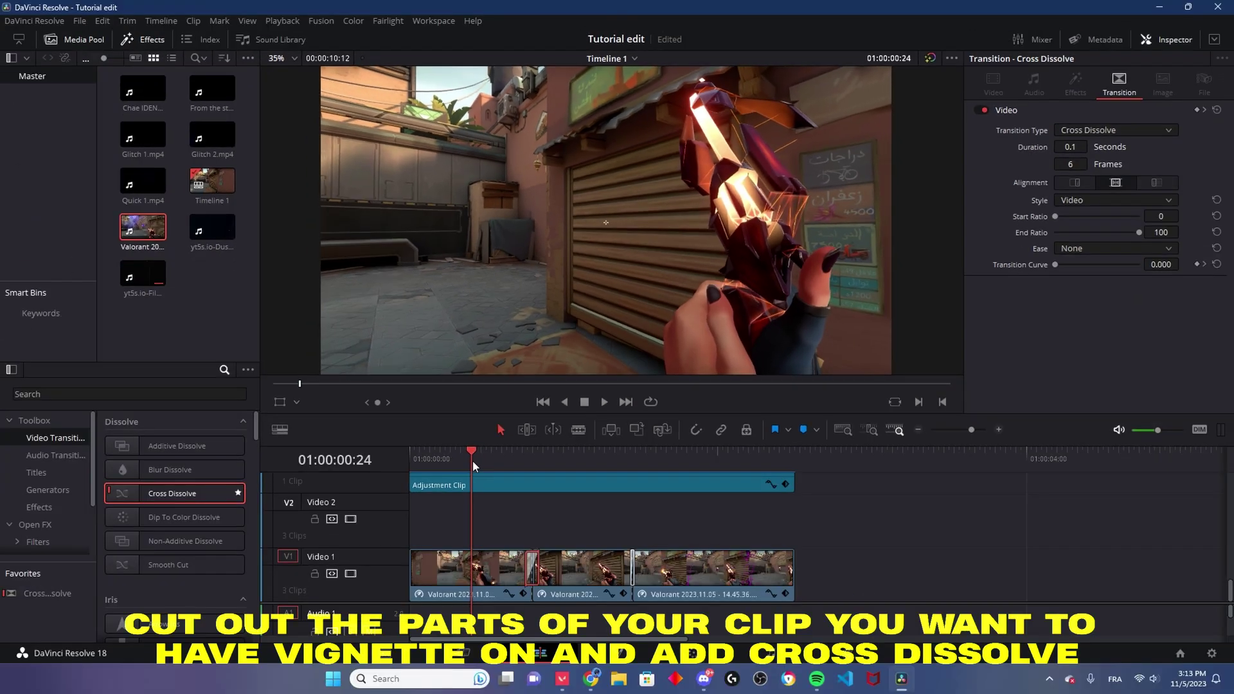
Cut the opening of V1, add a cross dissolve, and select the second piece
left_click(579, 429)
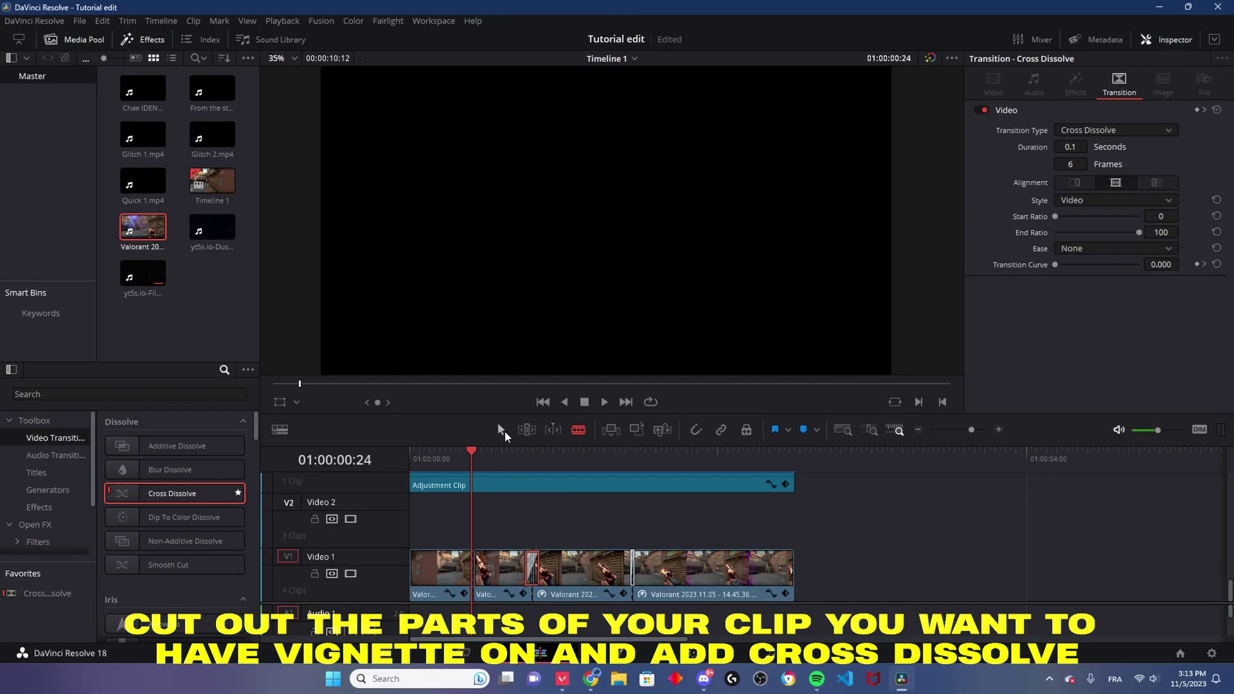
left_click_drag(180, 496, 470, 559)
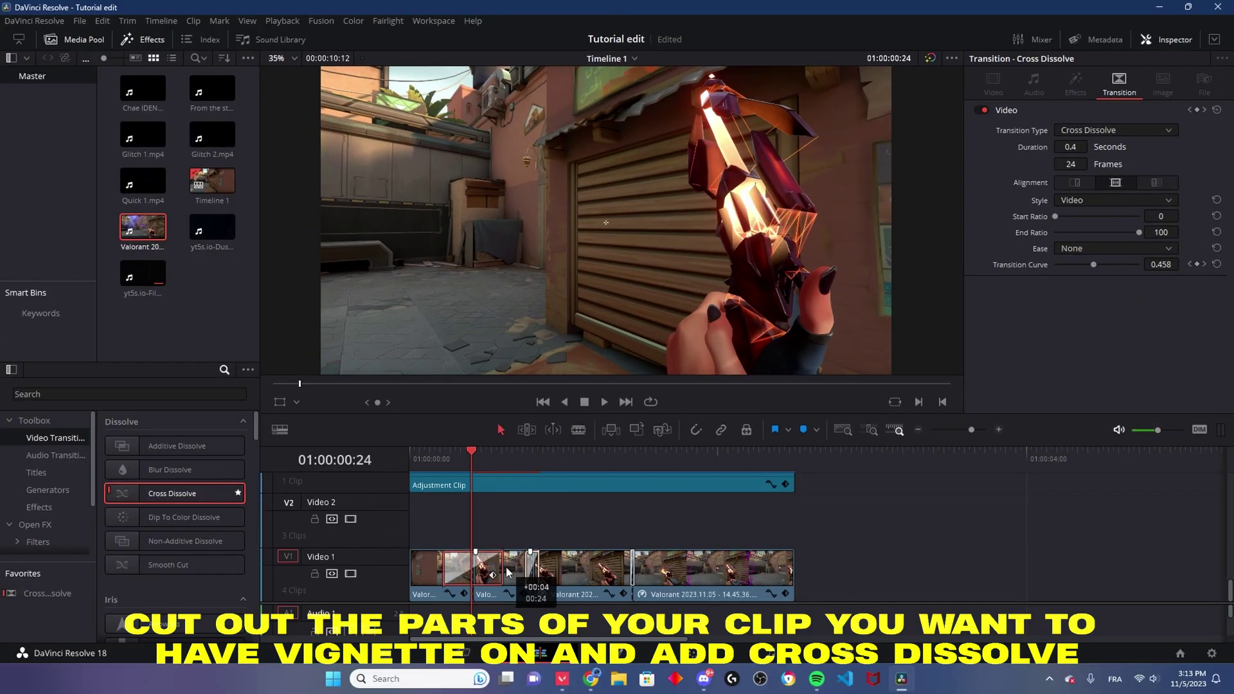
left_click(518, 574)
left_click(513, 454)
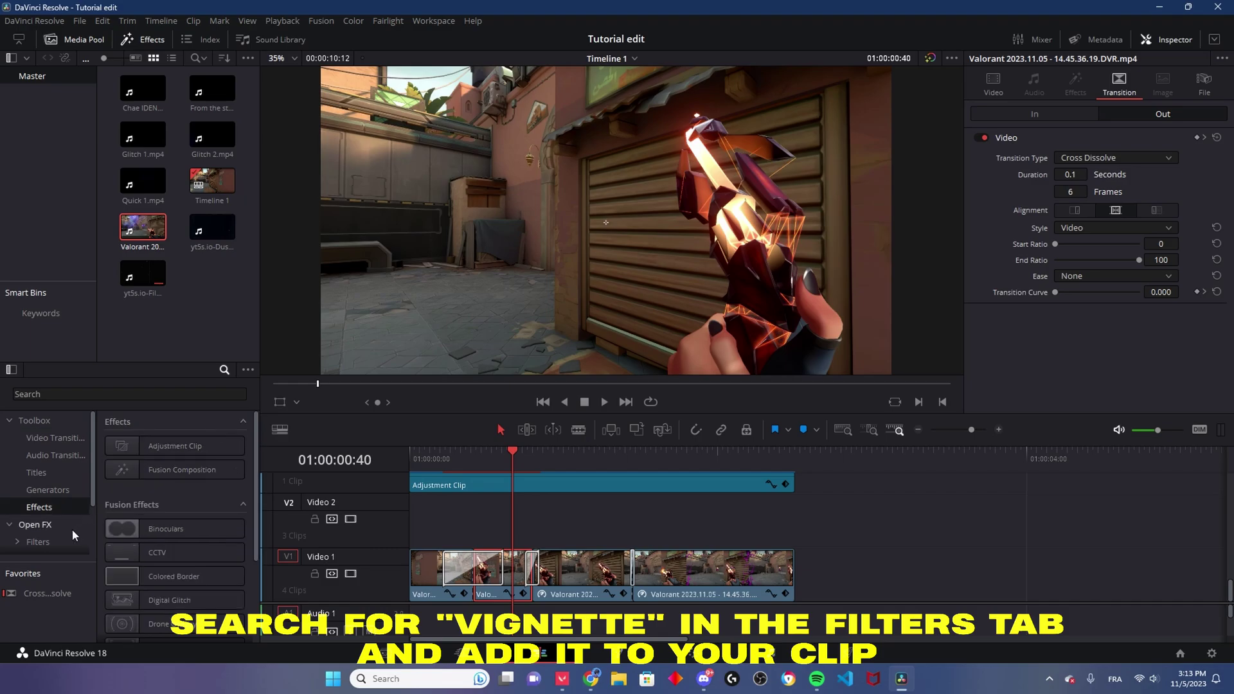
Search 'vignette' in the filters and apply S_Vignette to the second piece
left_click(37, 541)
type("vignette")
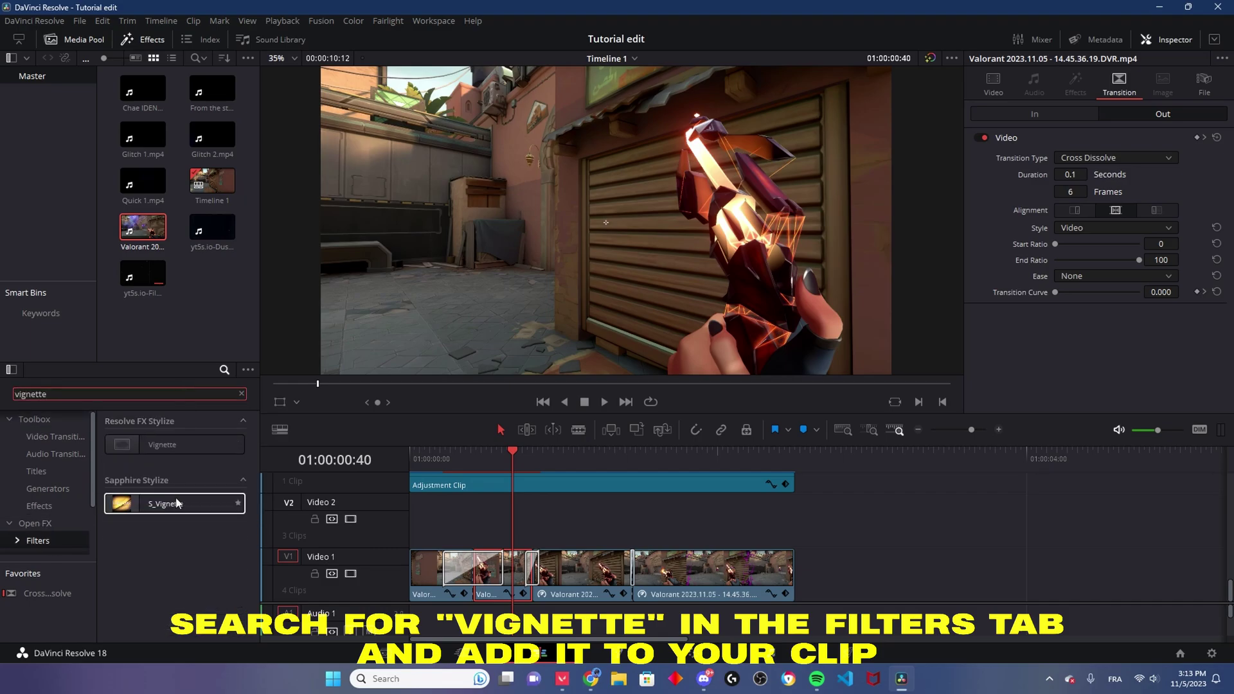
left_click_drag(178, 503, 512, 561)
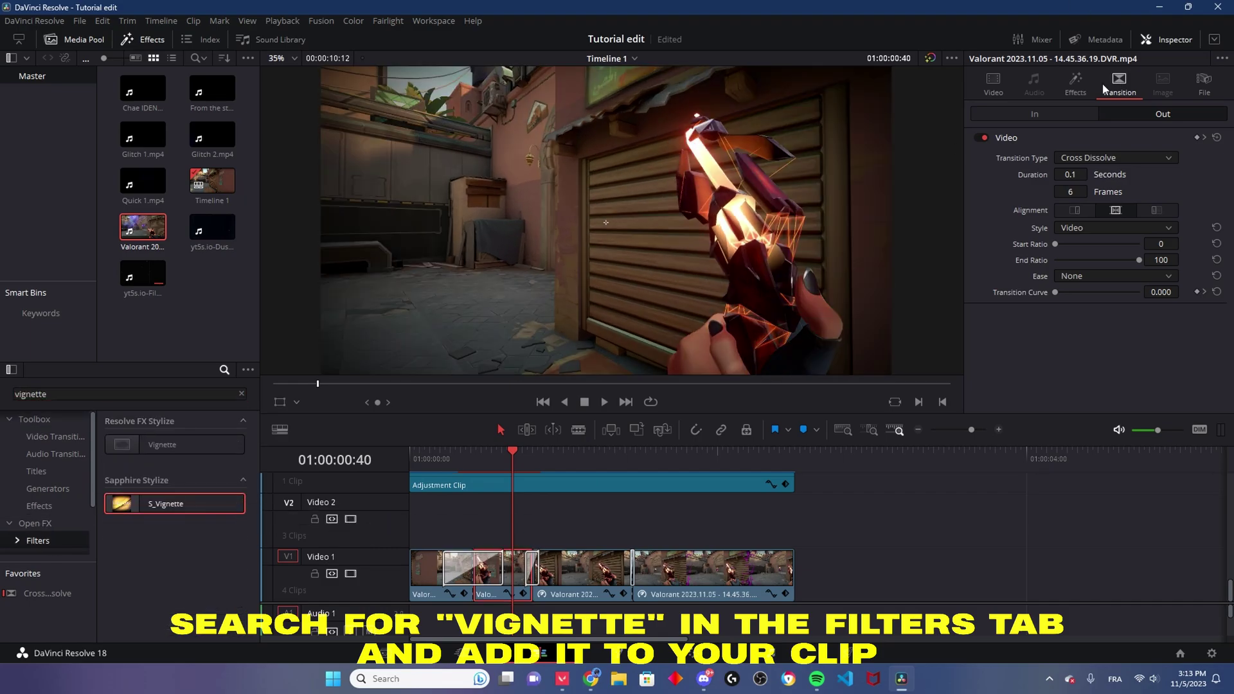
left_click(1076, 83)
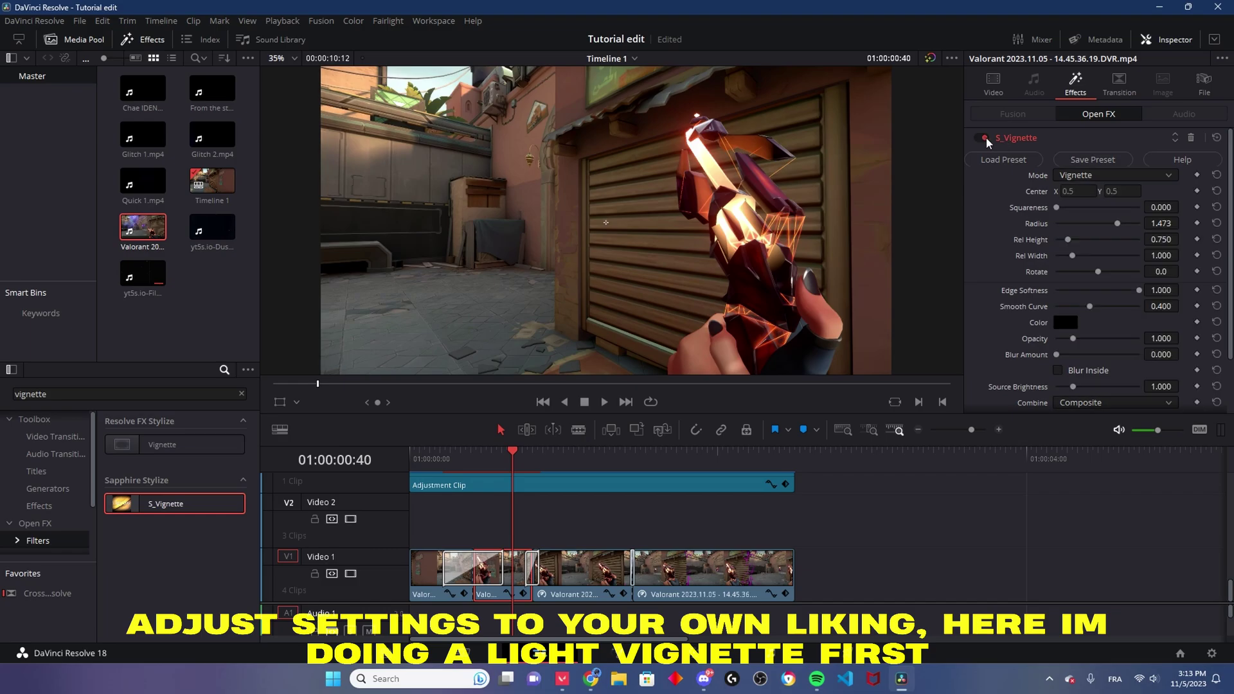
Shrink the vignette radius, then add S_Vignette to the third piece and shrink its radius too
left_click_drag(1117, 224, 1101, 229)
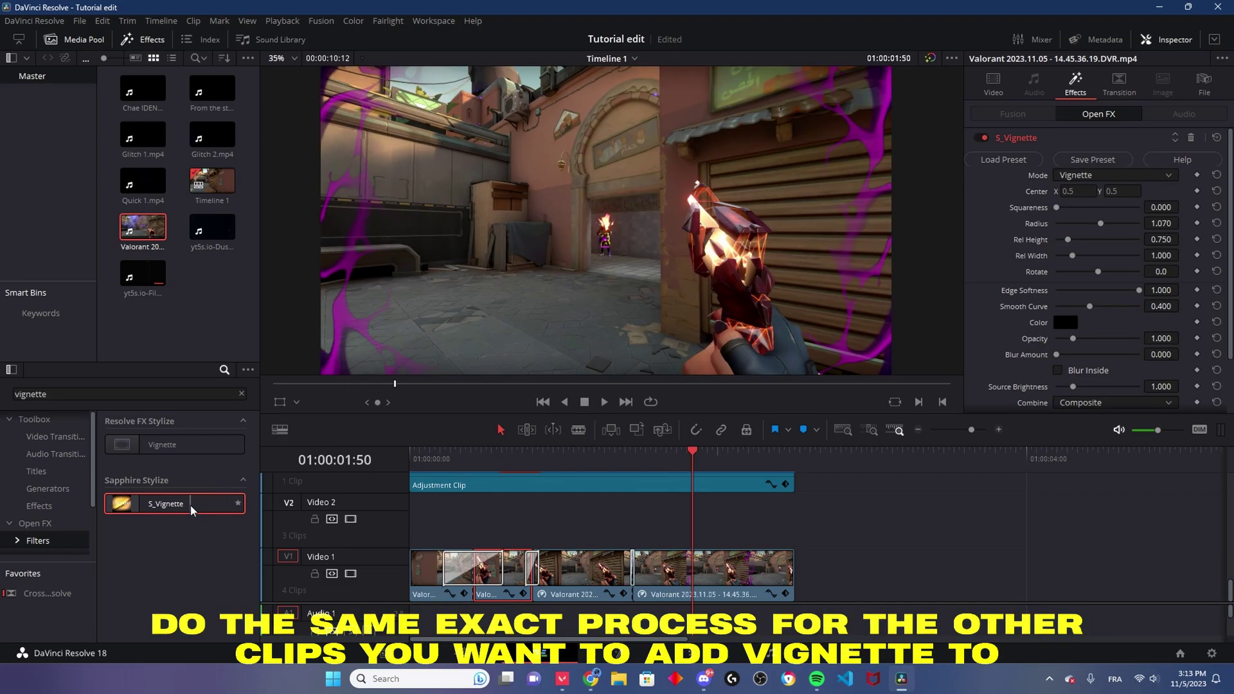
left_click_drag(187, 510, 579, 570)
left_click(575, 569)
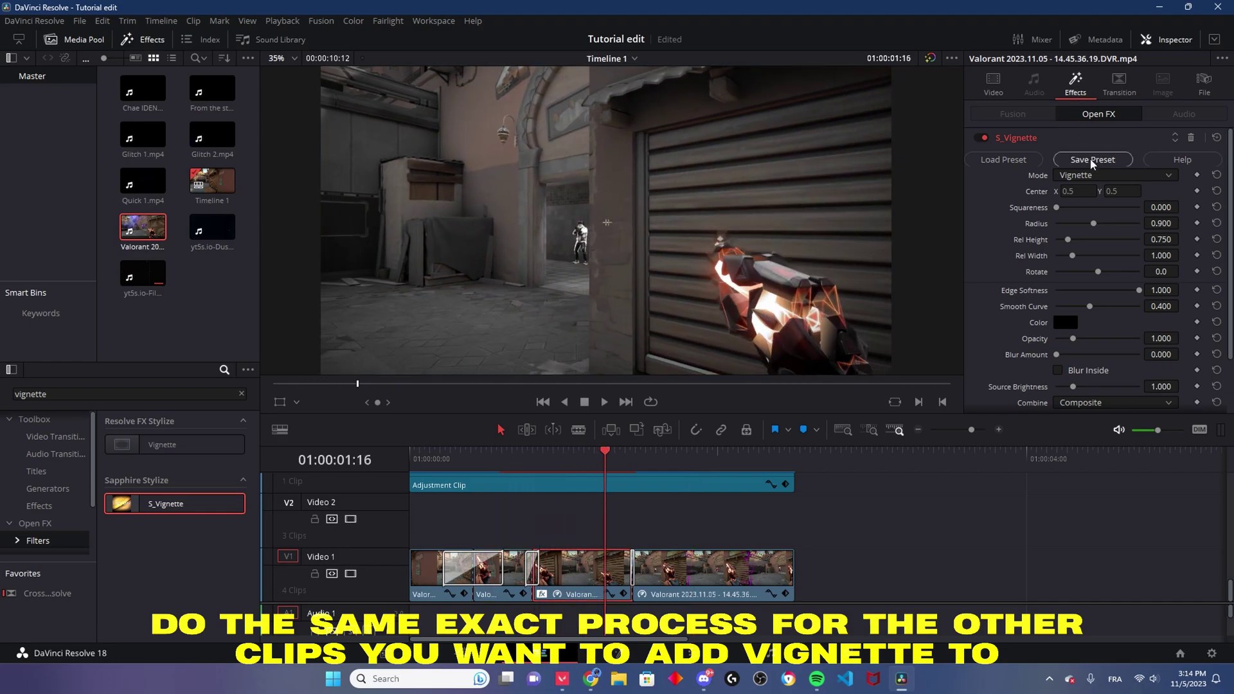
type("7")
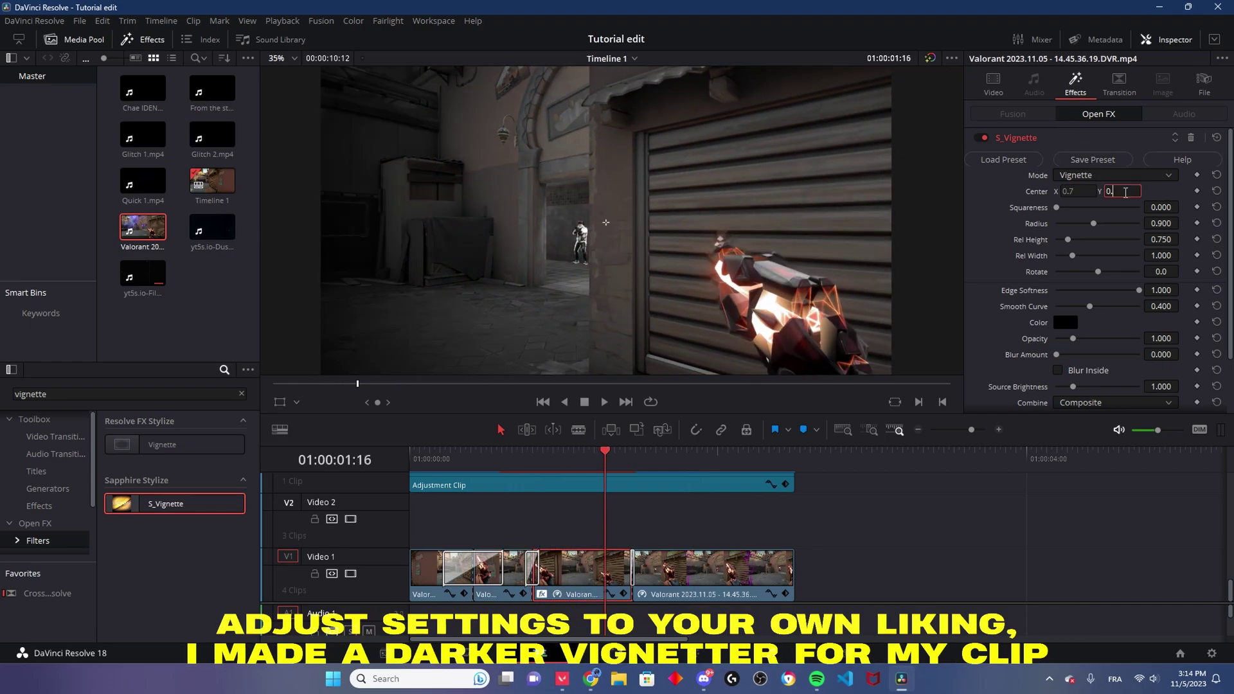
type("3")
type("4")
left_click_drag(1093, 224, 1090, 224)
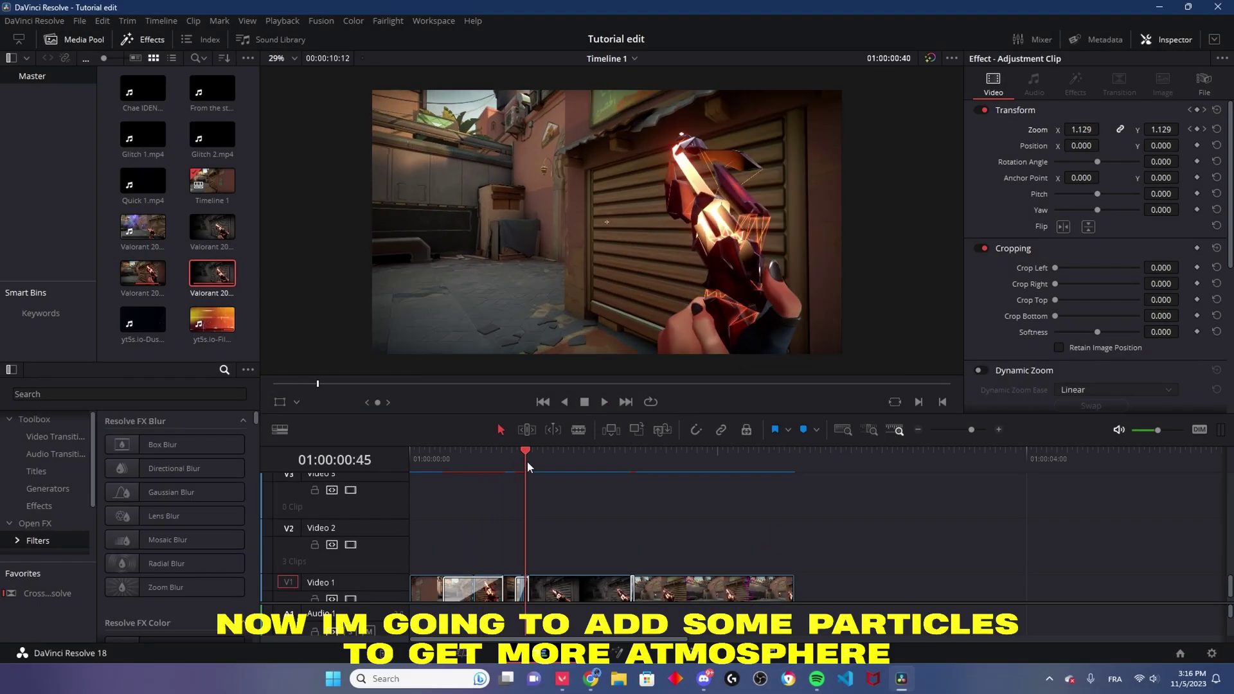
Place the Dust overlay (1080p).mp4 clip on Video 4 above the Adjustment Clip, in two pieces
left_click_drag(527, 461, 556, 462)
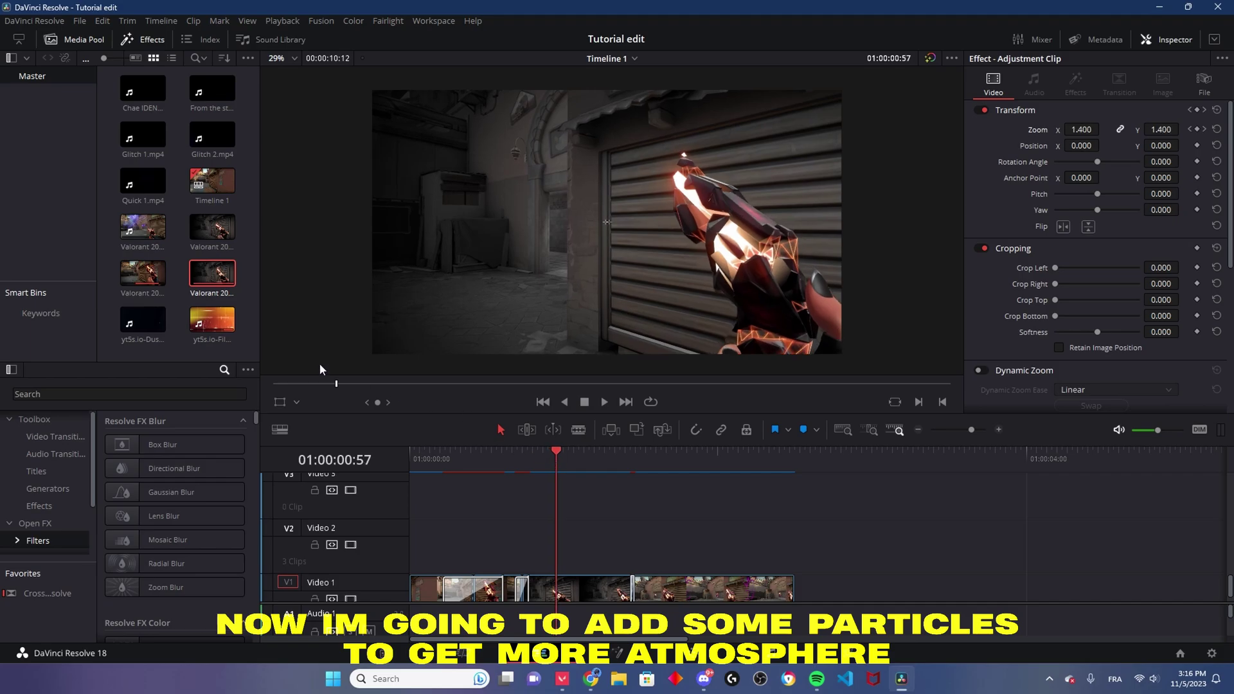
left_click_drag(143, 330, 236, 348)
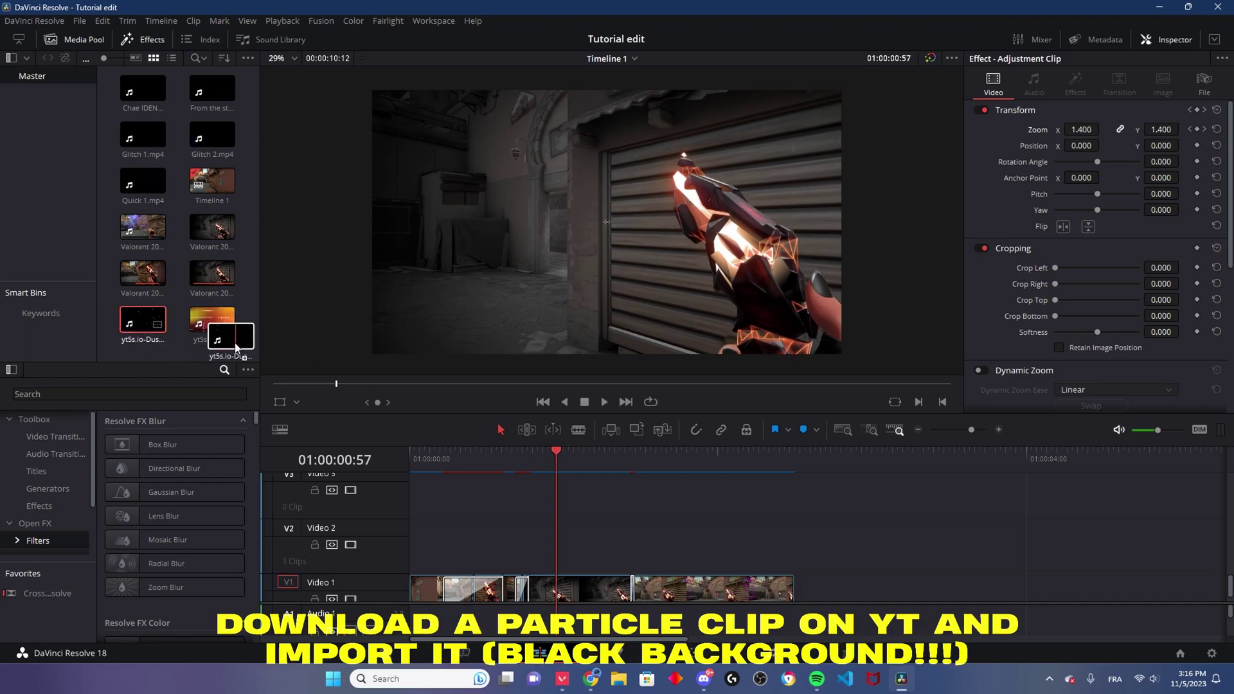
mouse_move(466, 430)
left_mouse_down()
mouse_move(662, 498)
mouse_move(651, 538)
left_mouse_up()
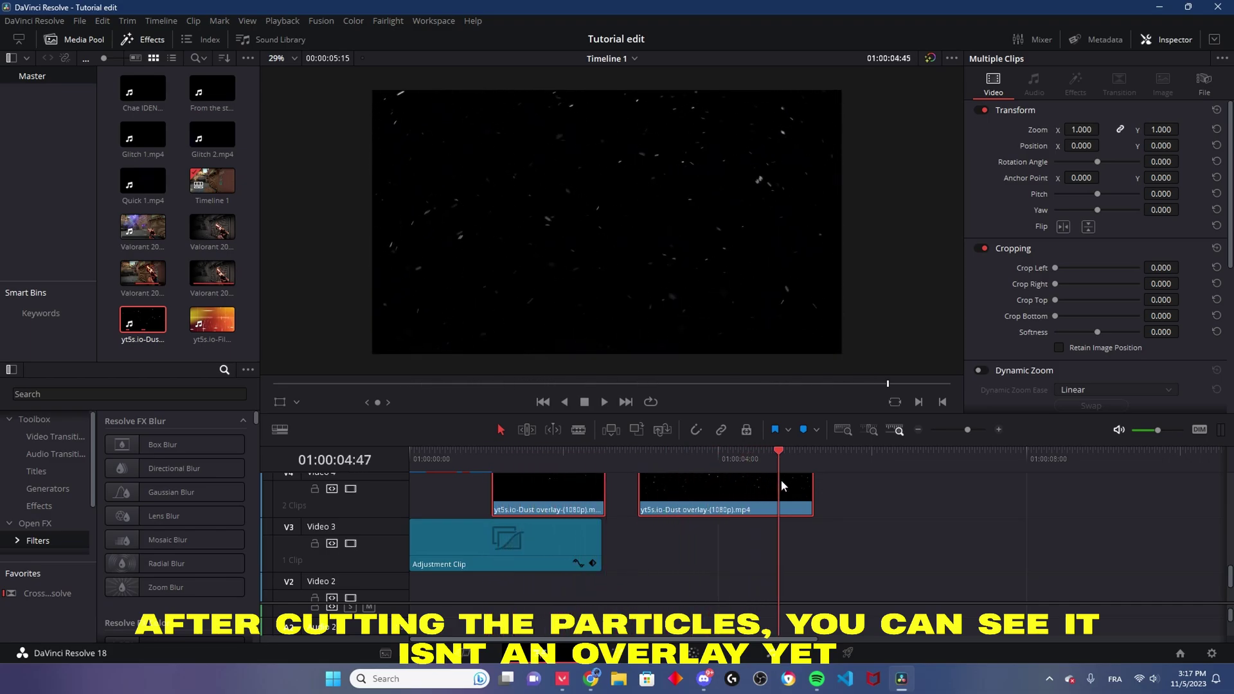
left_click(703, 501)
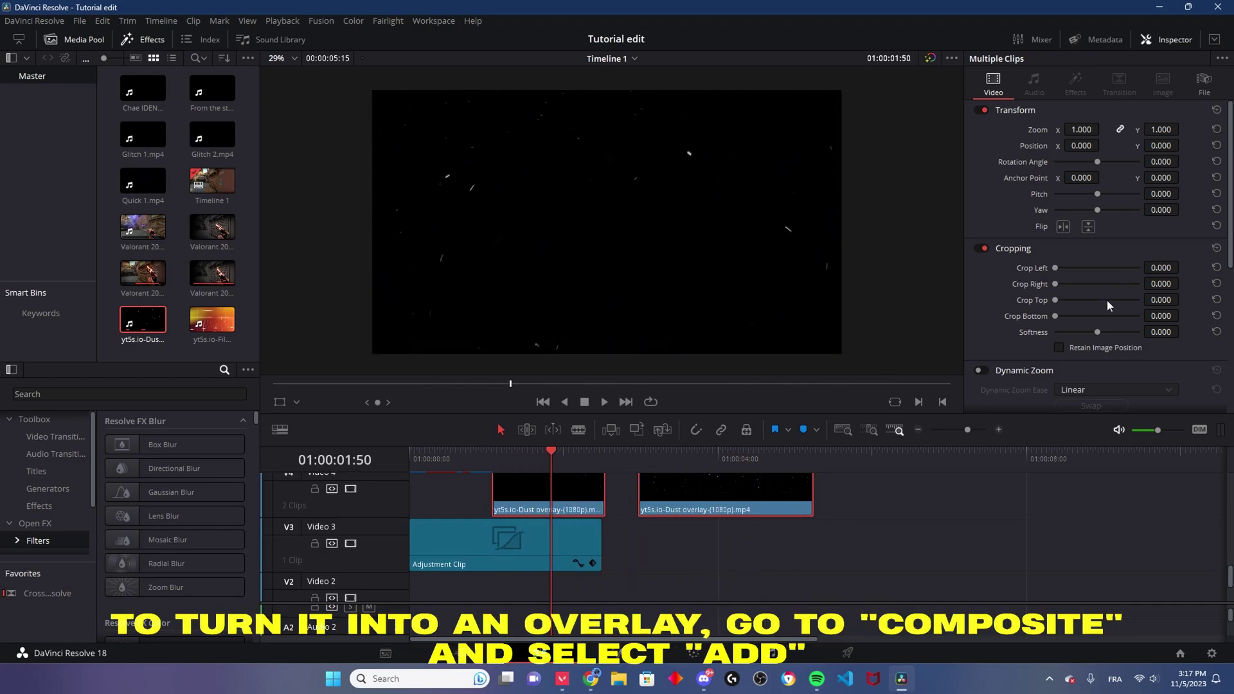
Set the dust overlay pieces' Composite Mode to Add so particles float over the gameplay
scroll(1107, 299, "down", 4)
scroll(1096, 268, "down", 1)
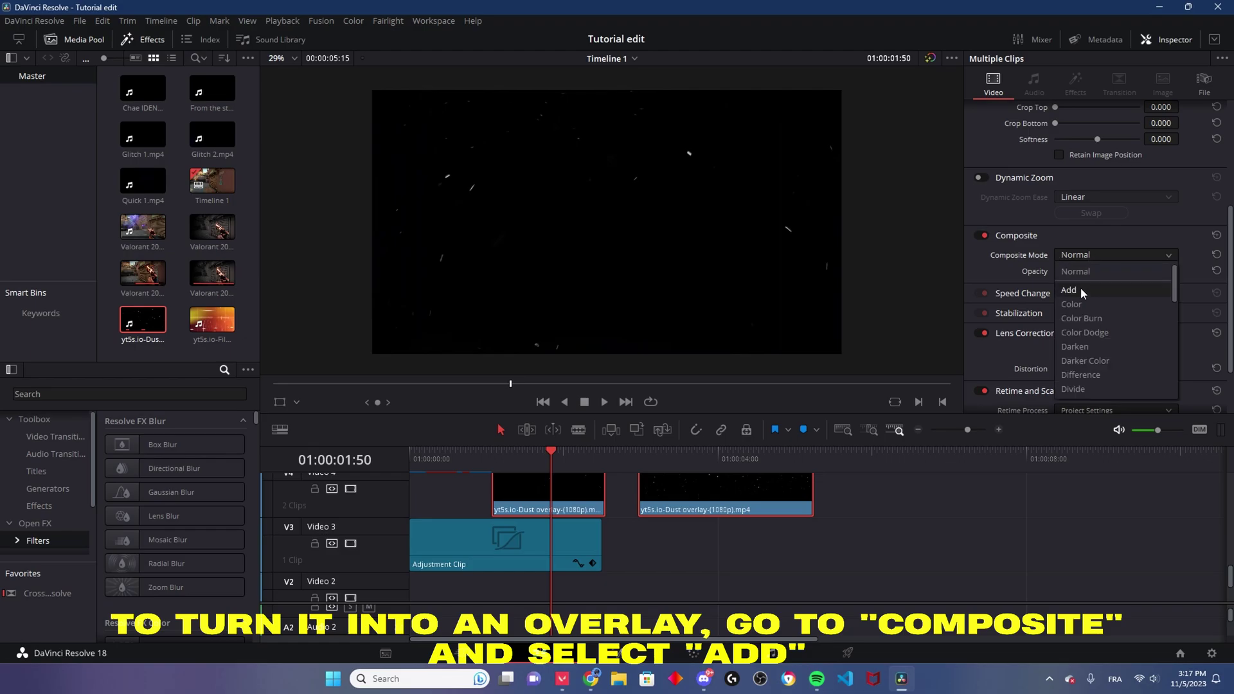
left_click(1078, 290)
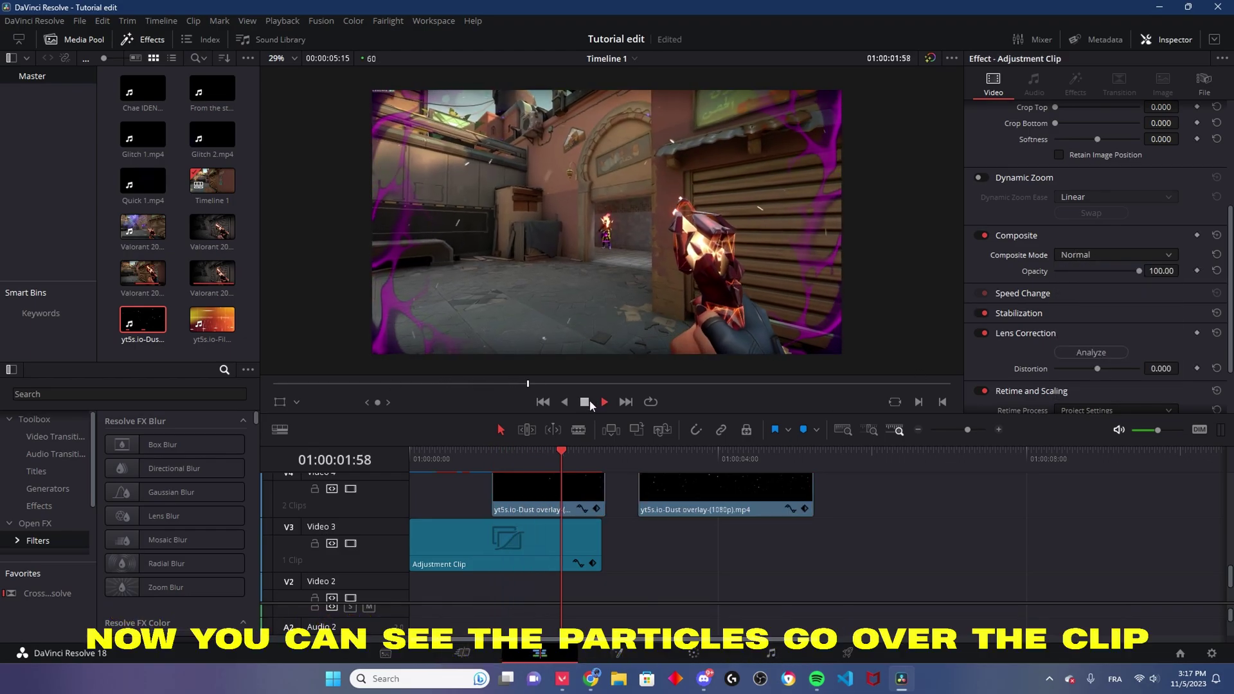
left_click(586, 401)
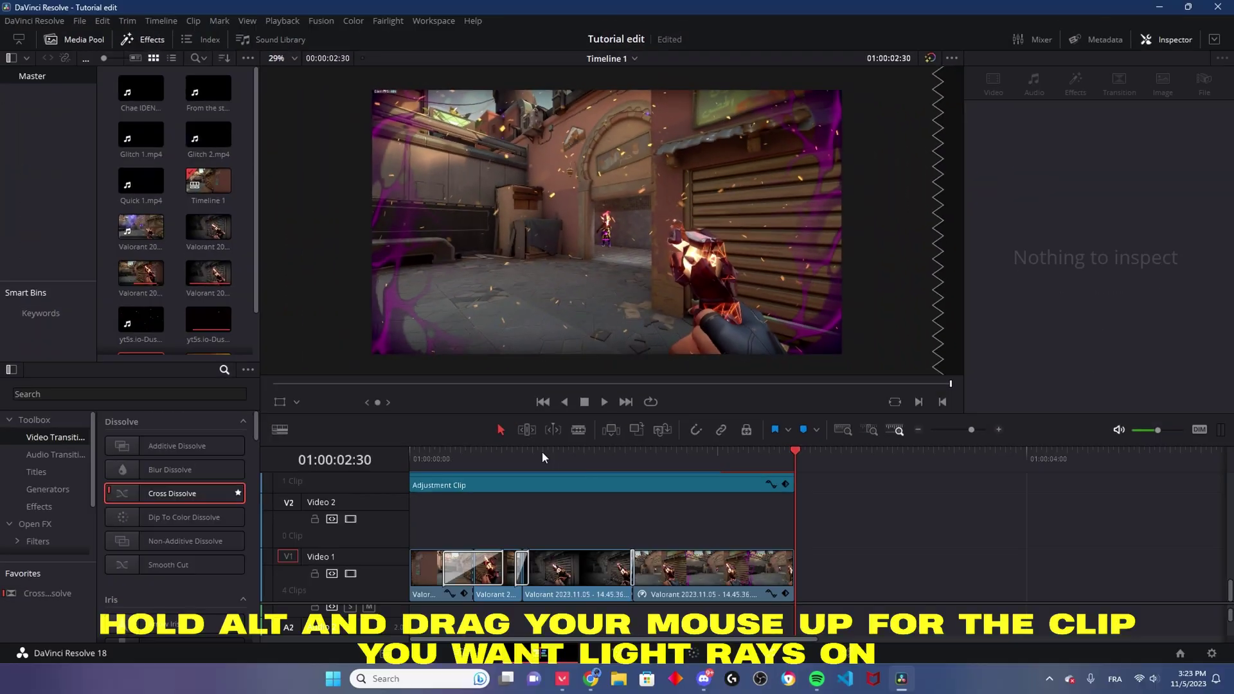
Alt-drag a copy of the gun section from Video 1 onto Video 2, then switch to the Color page
left_click_drag(542, 458, 572, 459)
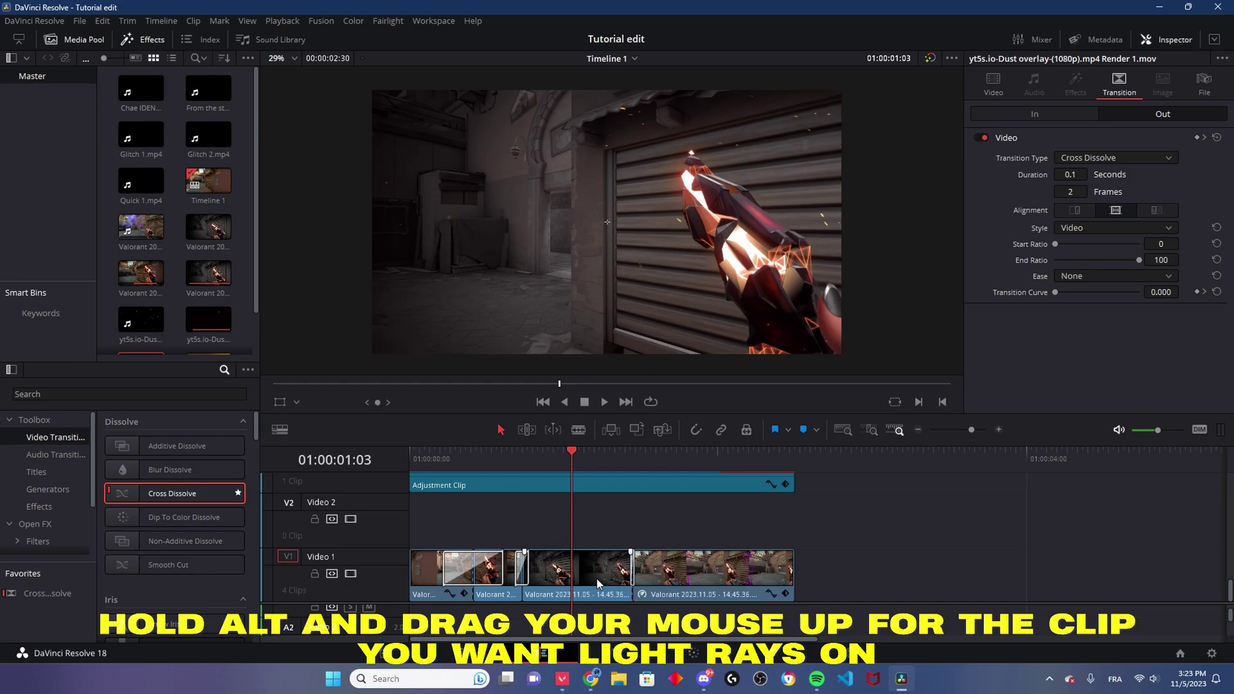
left_click_drag(597, 579, 597, 539)
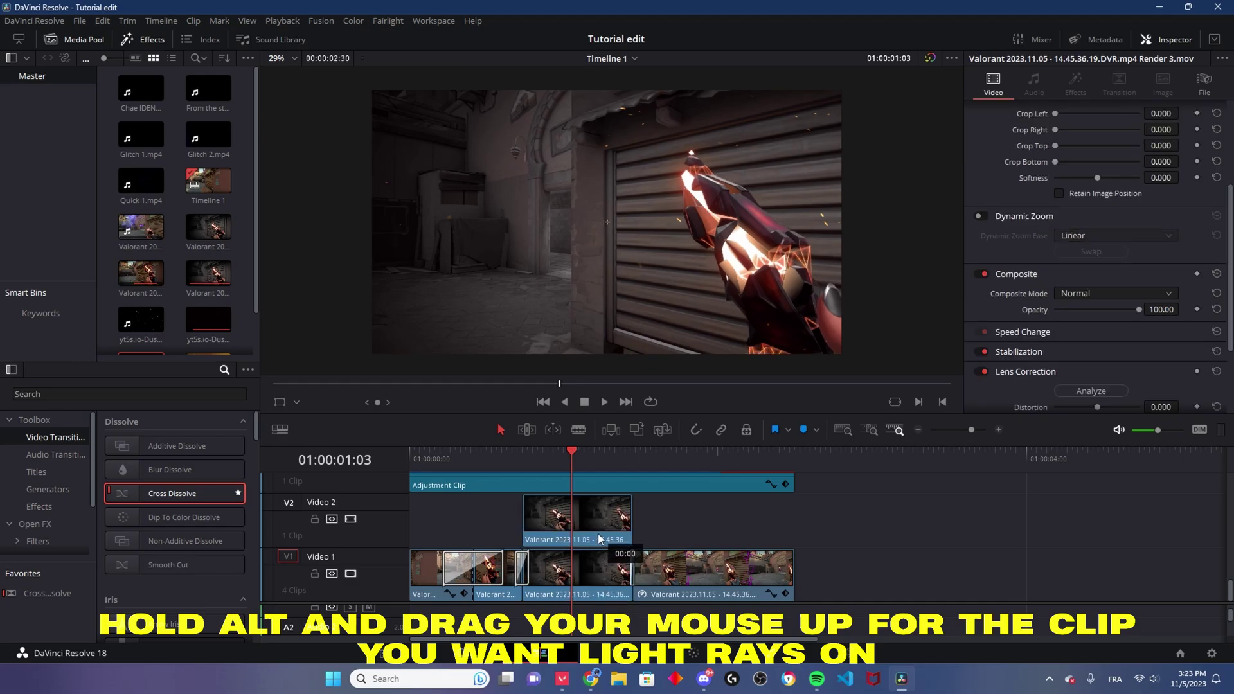
left_click(994, 431)
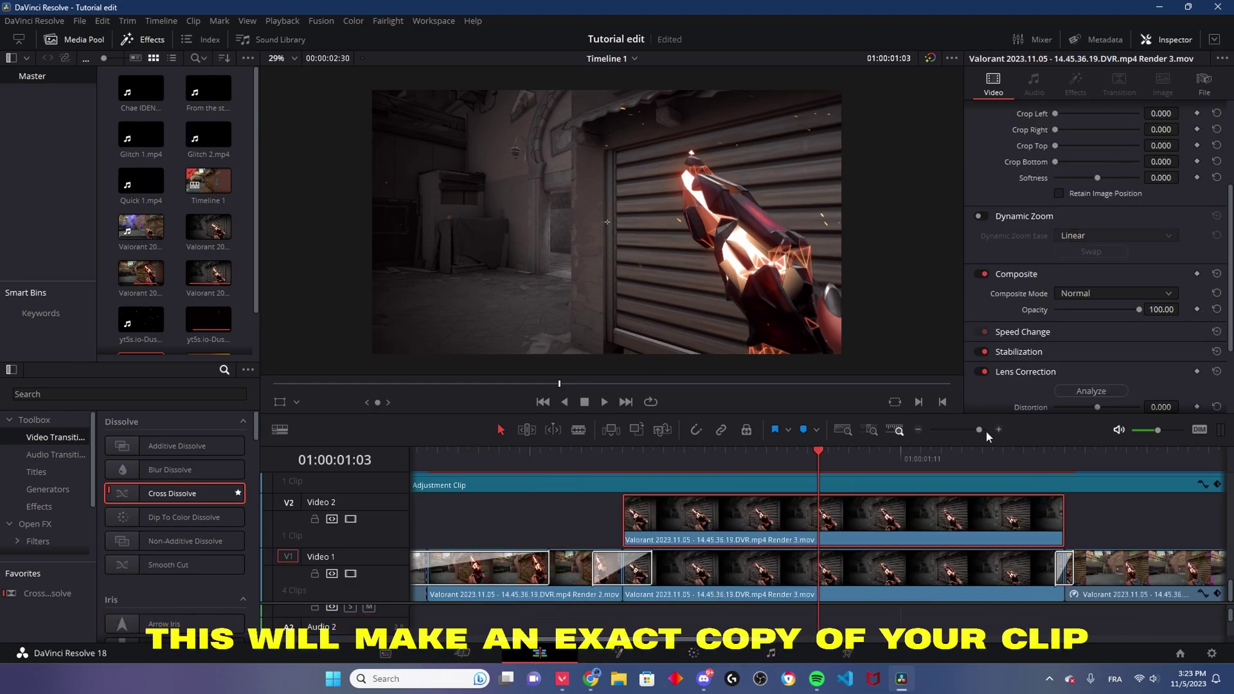
left_click(695, 654)
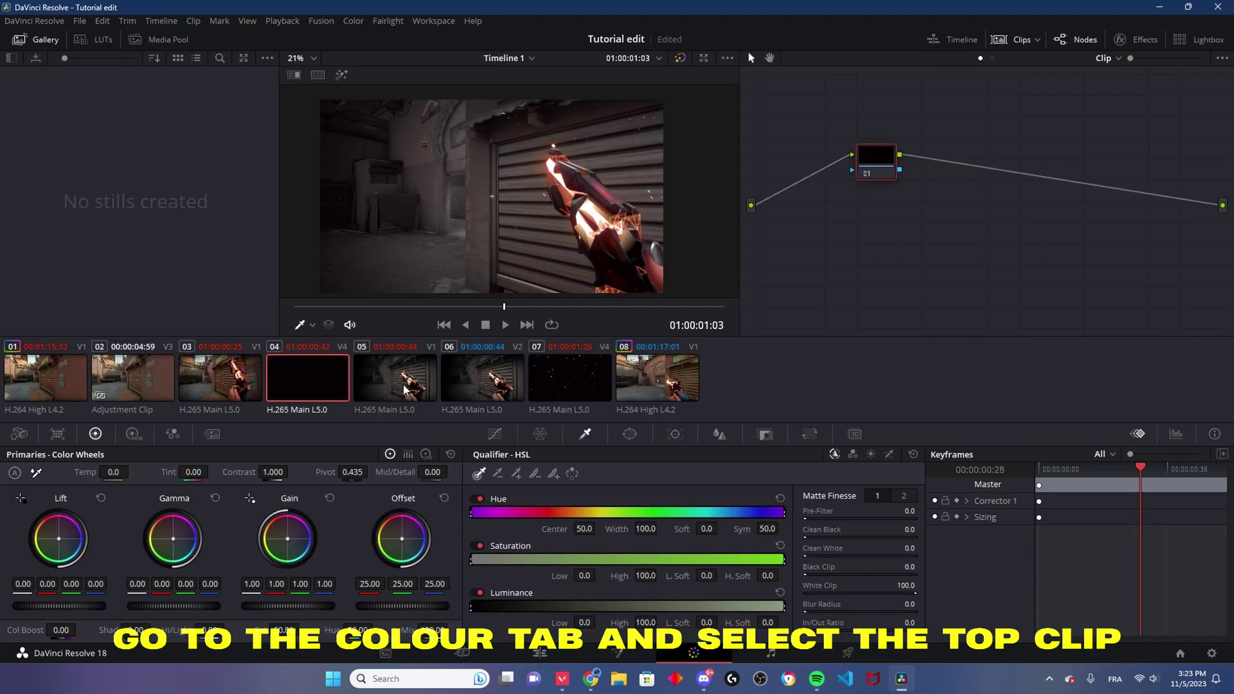
On clip 06 at 01:00:00:59, draw a rough Curve window mask around the gun
left_click(477, 386)
left_click(447, 306)
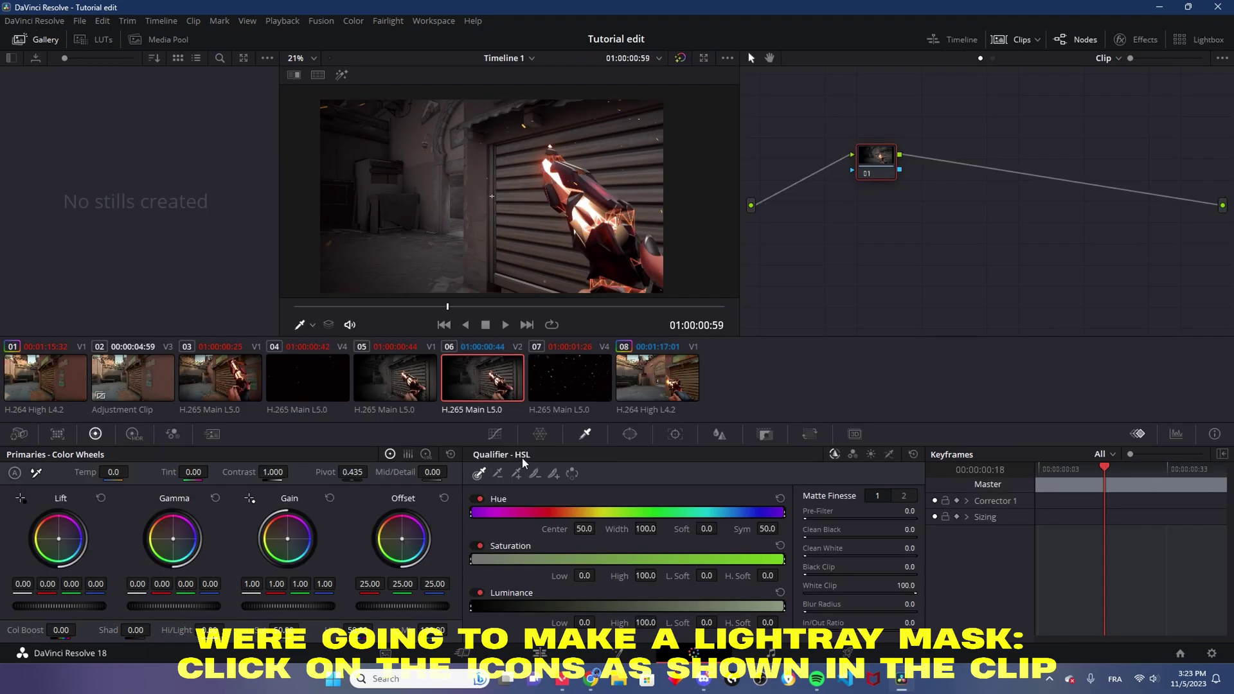
left_click(629, 435)
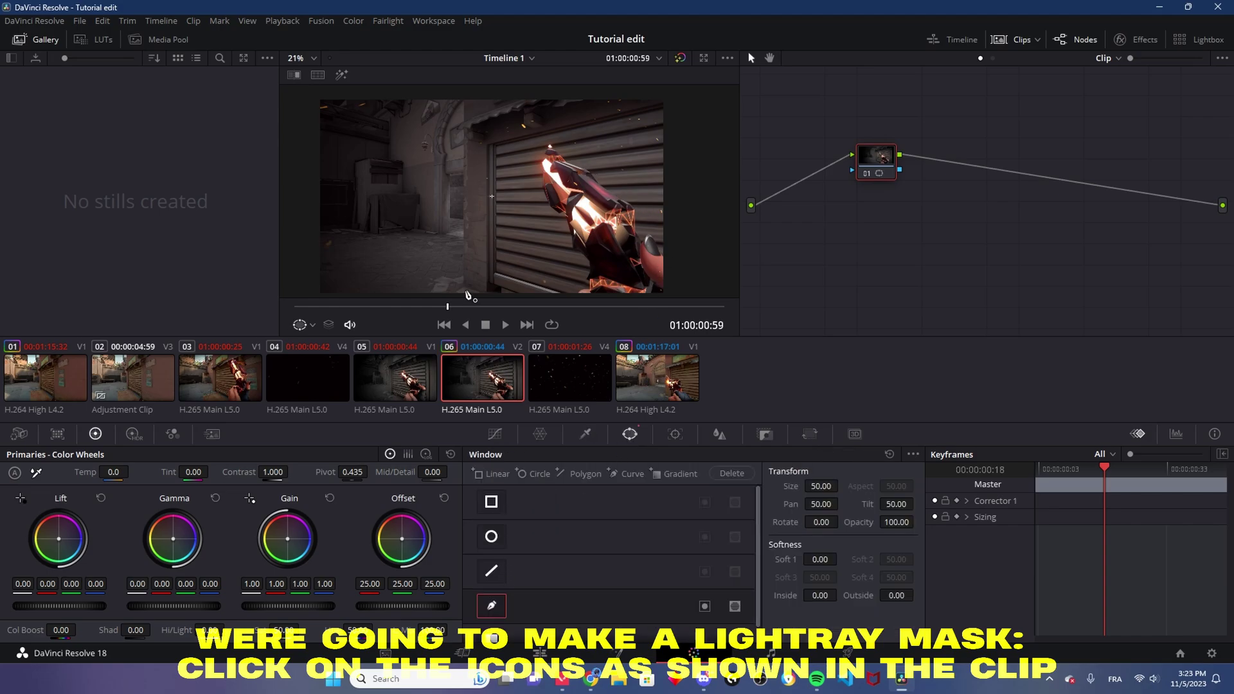
left_click_drag(468, 295, 479, 306)
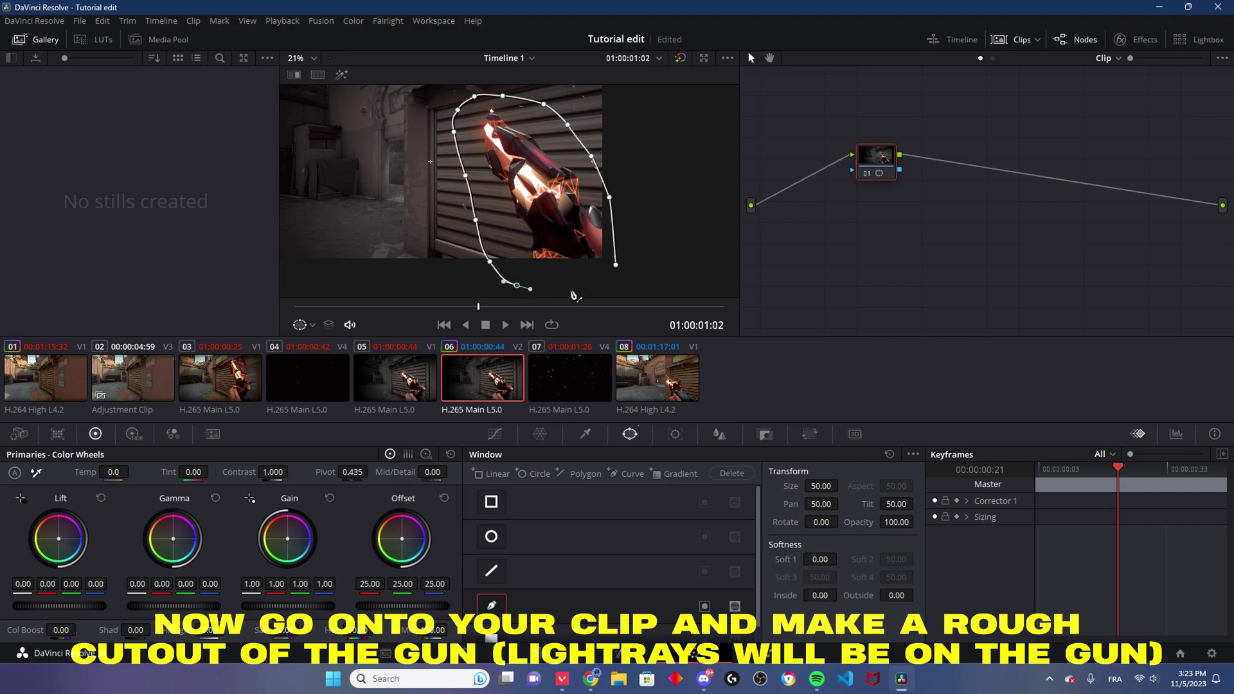
Add an alpha output to the node graph and shift the mask left over the whole gun
right_click(930, 235)
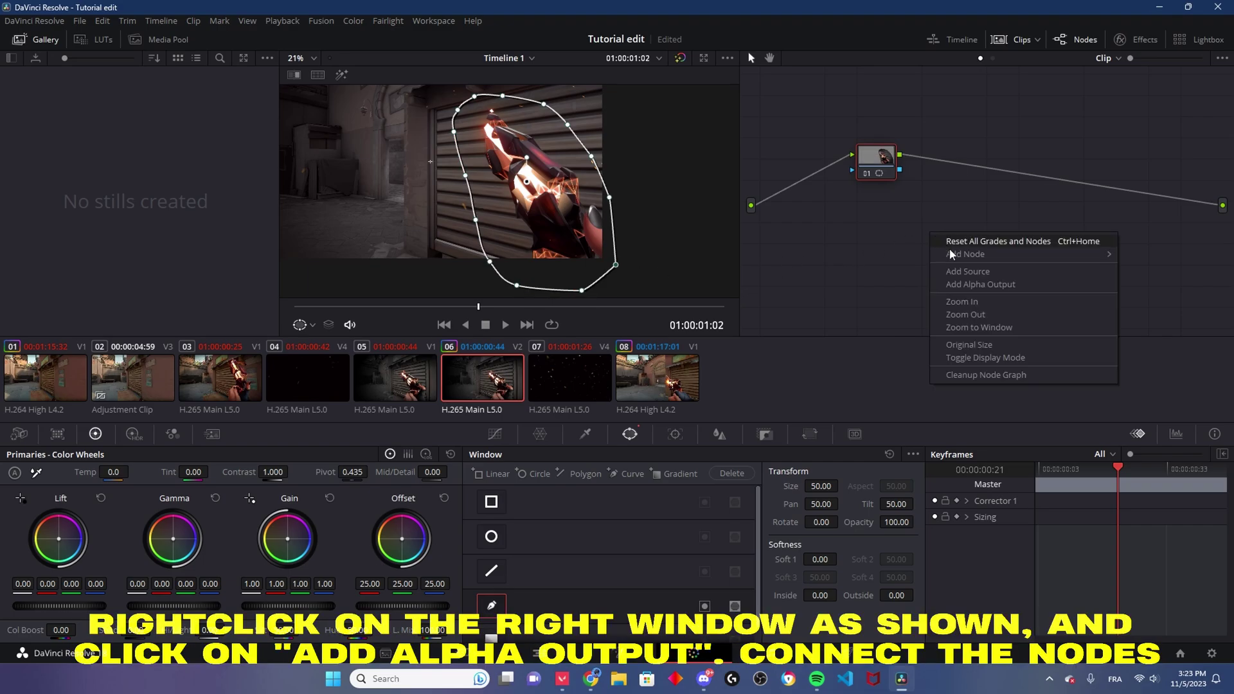
left_click(1036, 287)
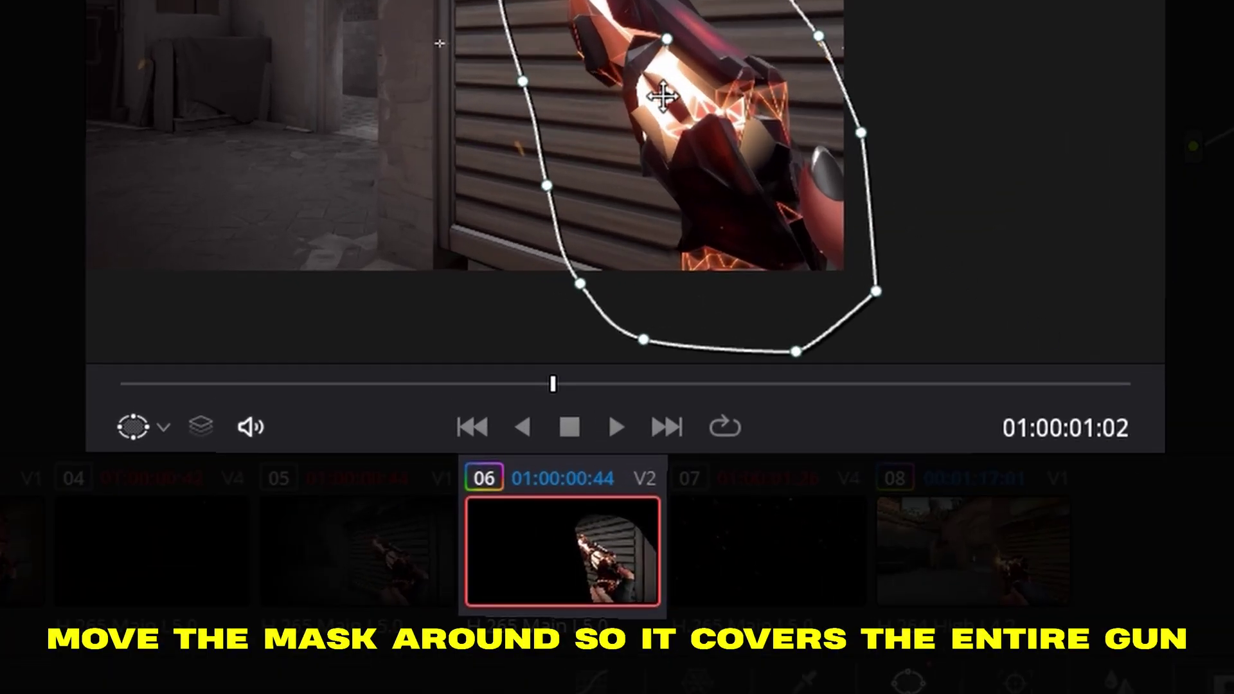
mouse_move(662, 98)
left_mouse_down()
mouse_move(589, 100)
mouse_move(627, 103)
left_mouse_up()
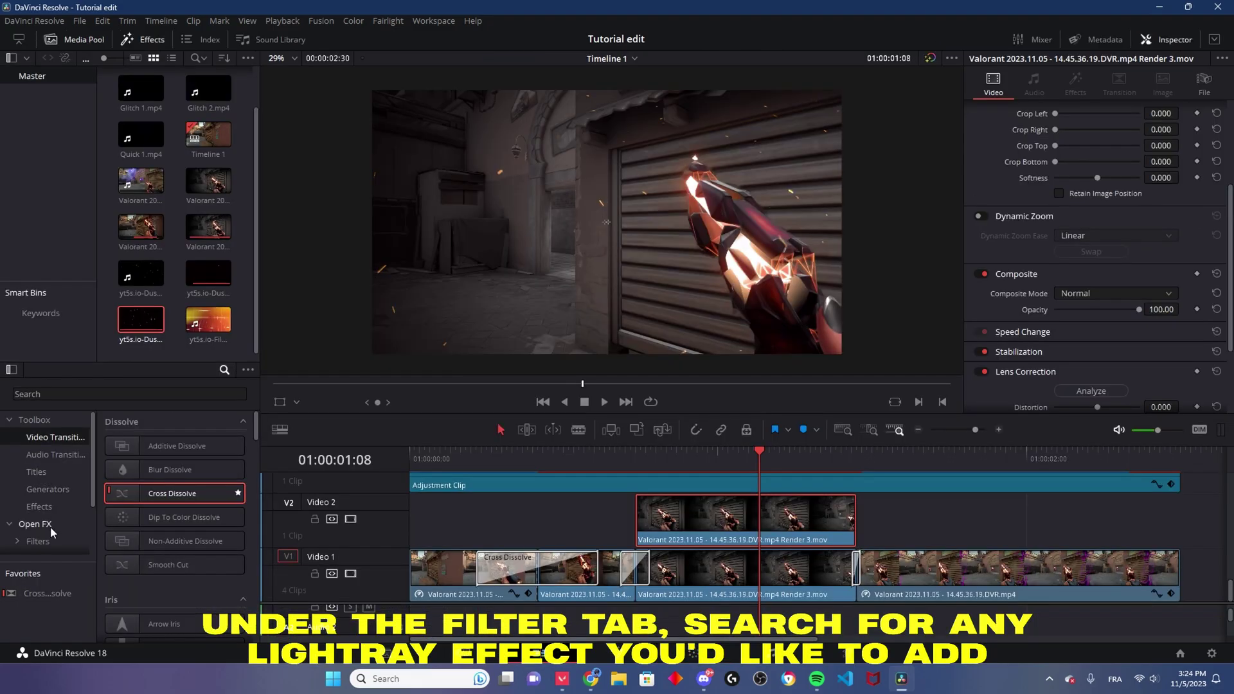
Search Filters for 'rays' and apply S_Rays to the Video 2 gun clip
type("rays")
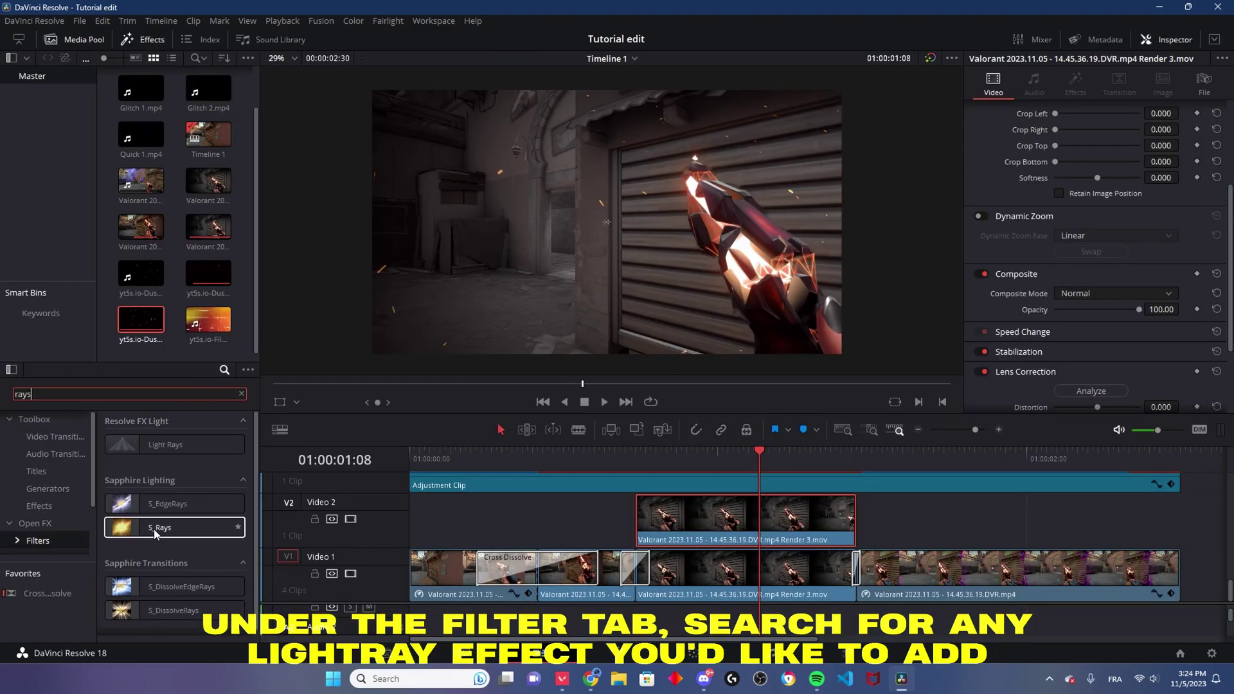
left_click_drag(154, 529, 751, 517)
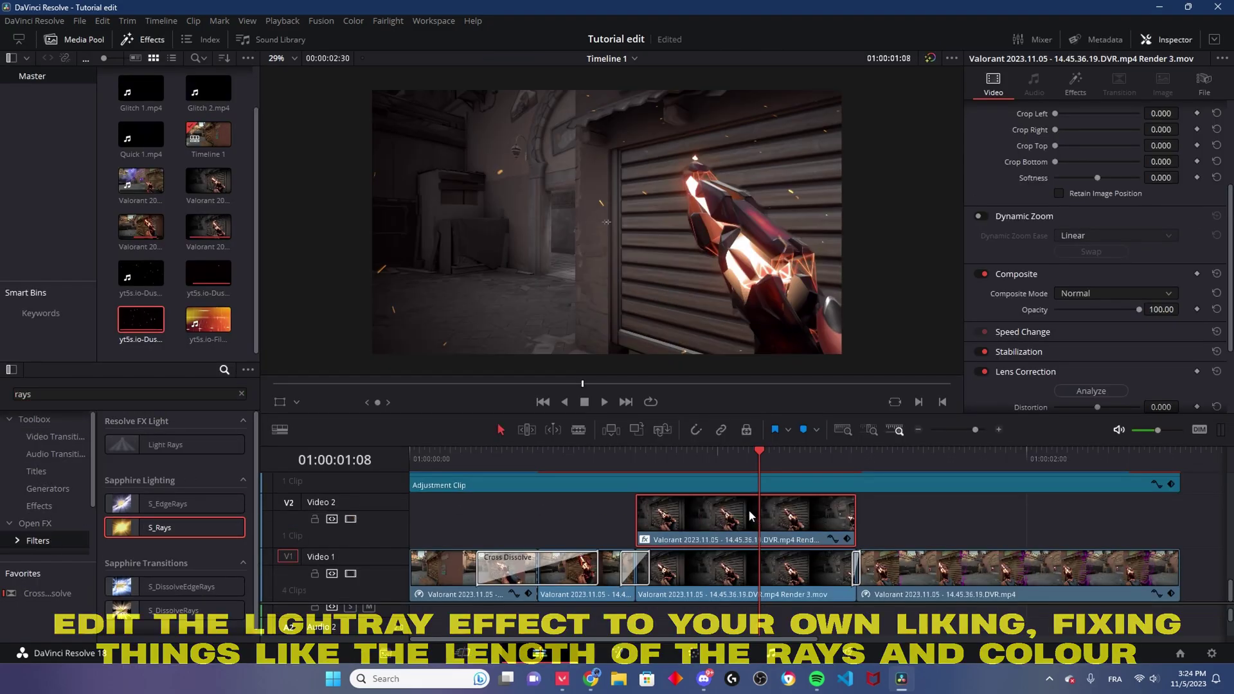
left_click_drag(733, 454, 734, 454)
Set the S_Rays Rays Length to 0.628 and the rays centre Y to 0.4
left_click(1076, 84)
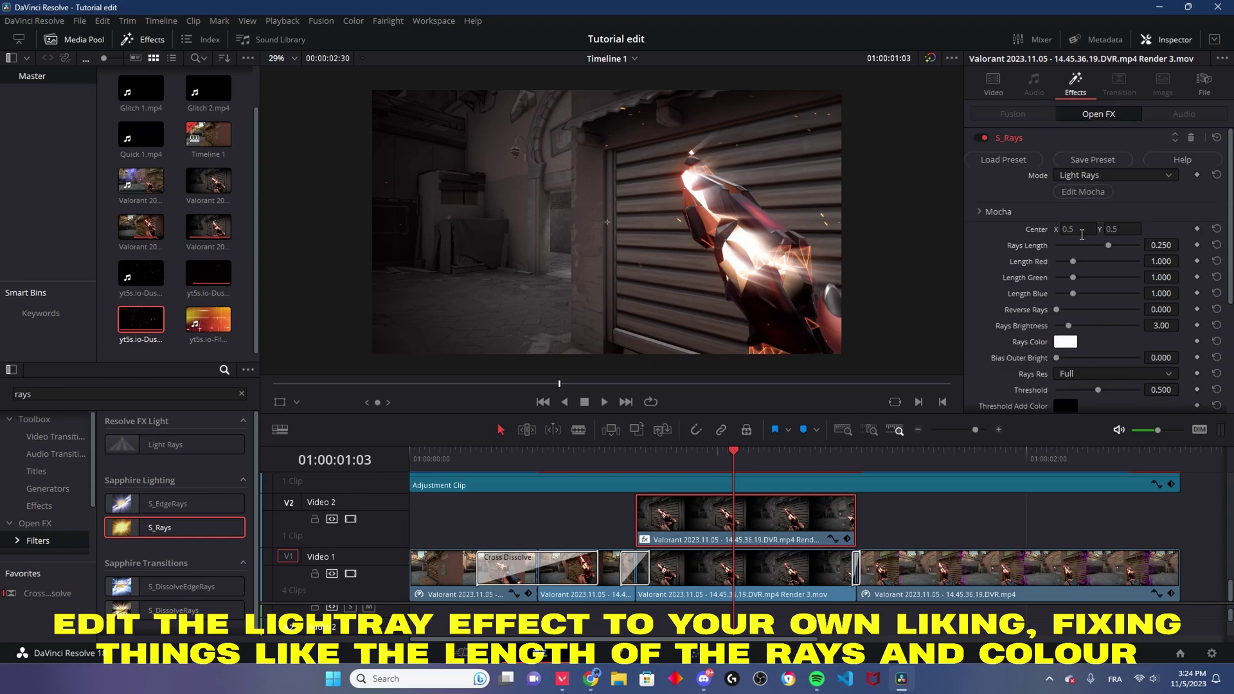
left_click_drag(1108, 246, 1137, 246)
left_click(1120, 229)
key("BackSpace")
type("4")
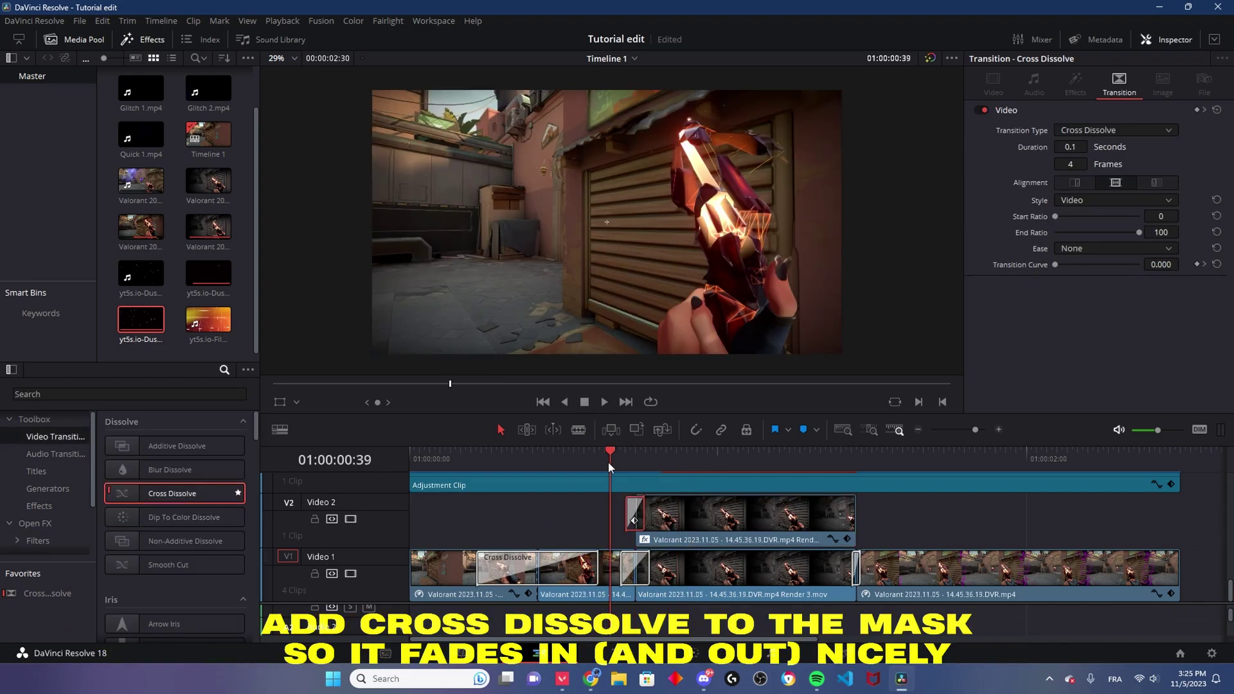
Pick a new Rays Color, then select the Film Burn overlay clip in the Media Pool
left_click(1066, 343)
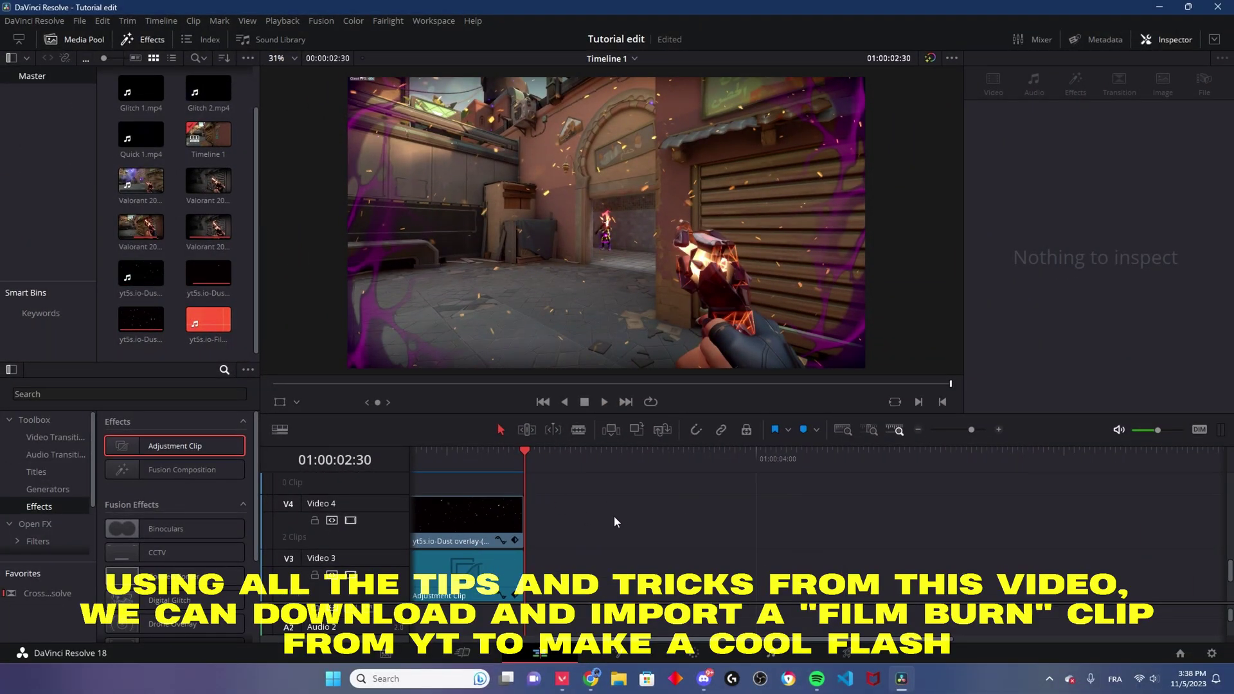
left_click(225, 330)
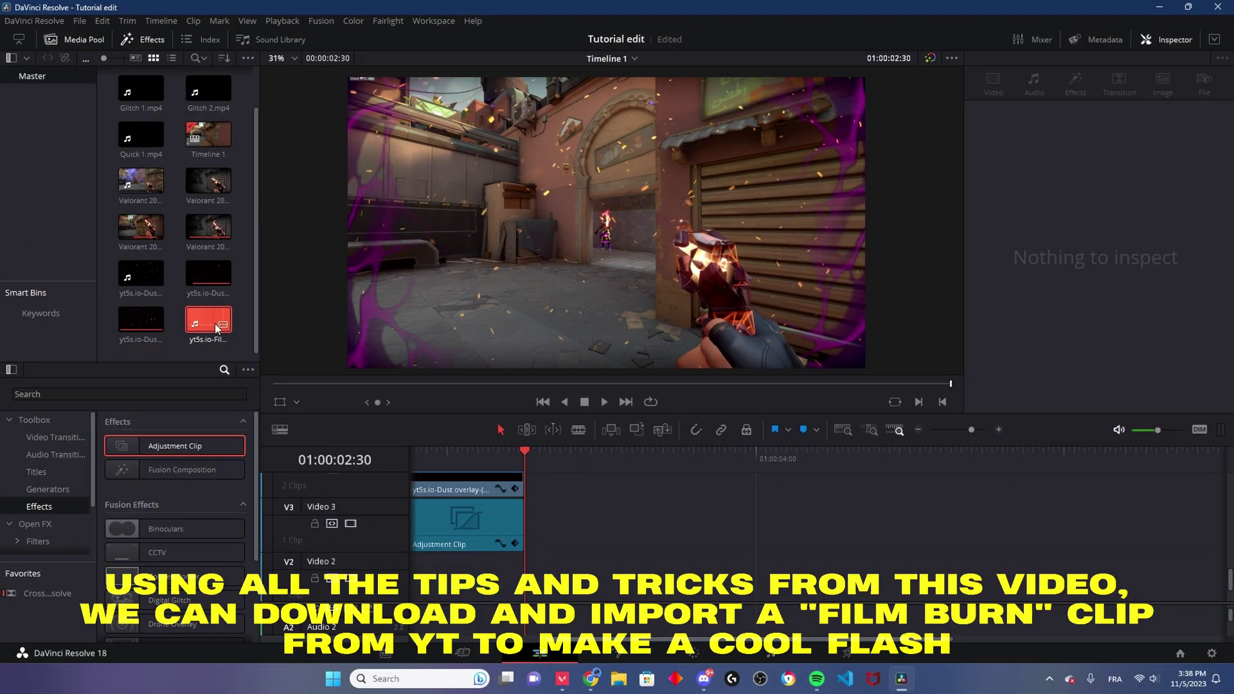
Place the Film Burn clip on Video 3 and scrub through its frames to find the flash
left_click_drag(559, 474, 560, 522)
left_click(581, 453)
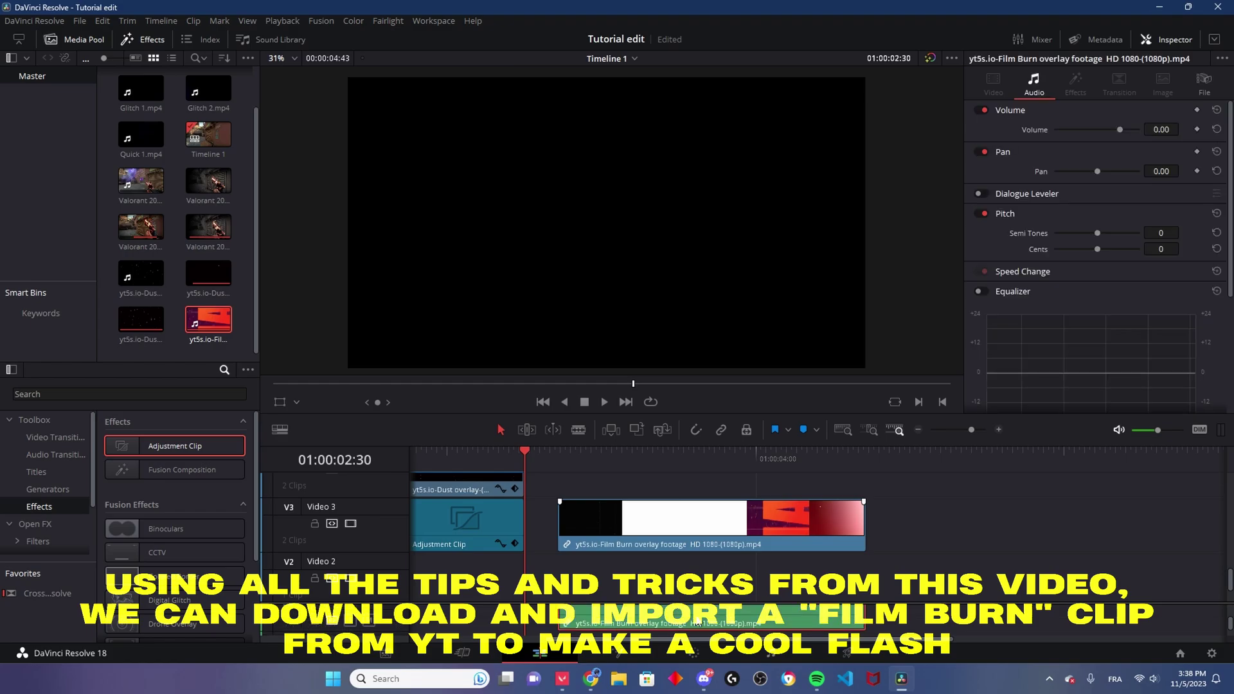
left_click_drag(582, 453, 760, 465)
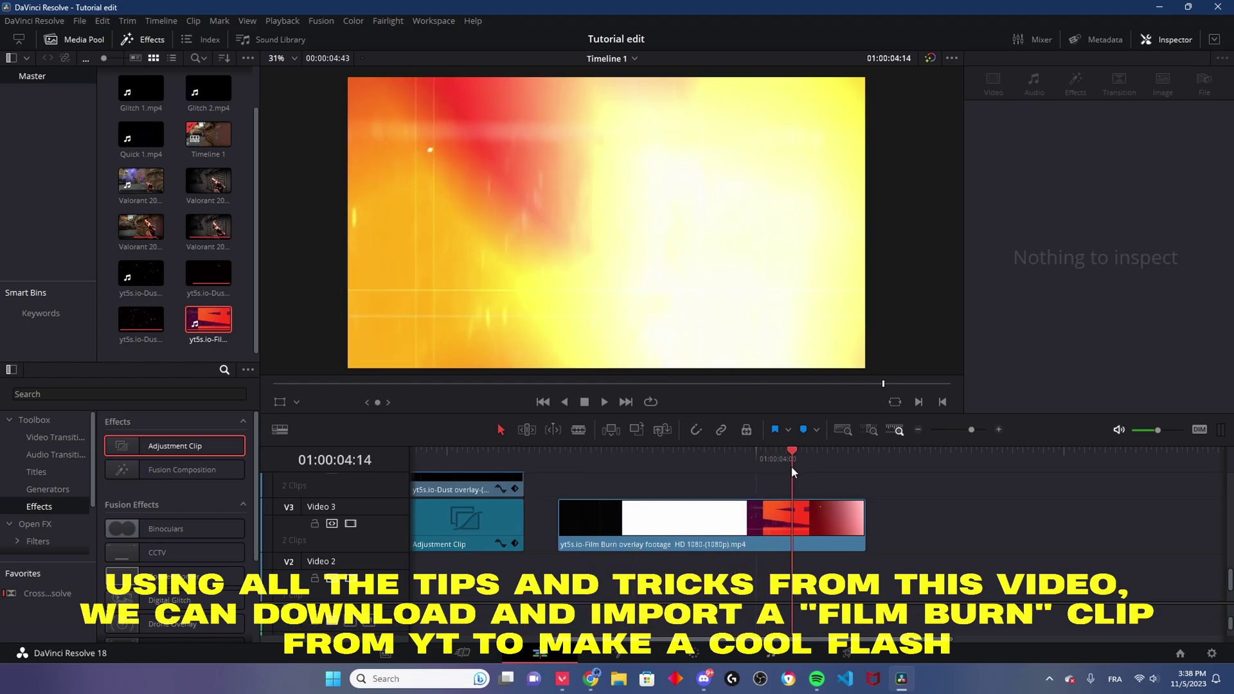
left_click_drag(760, 464, 773, 467)
Blade the Film Burn clip around the flash and delete the unwanted parts
left_click(778, 514)
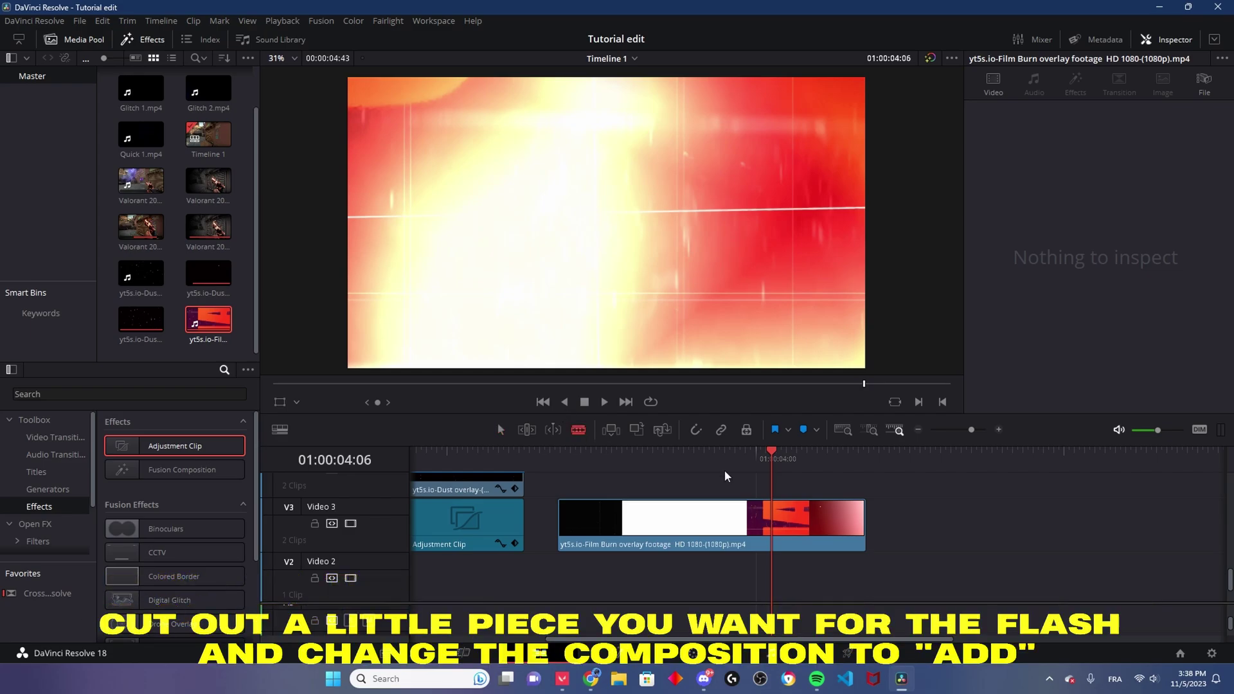
key("b")
left_click(781, 516)
left_click(771, 516)
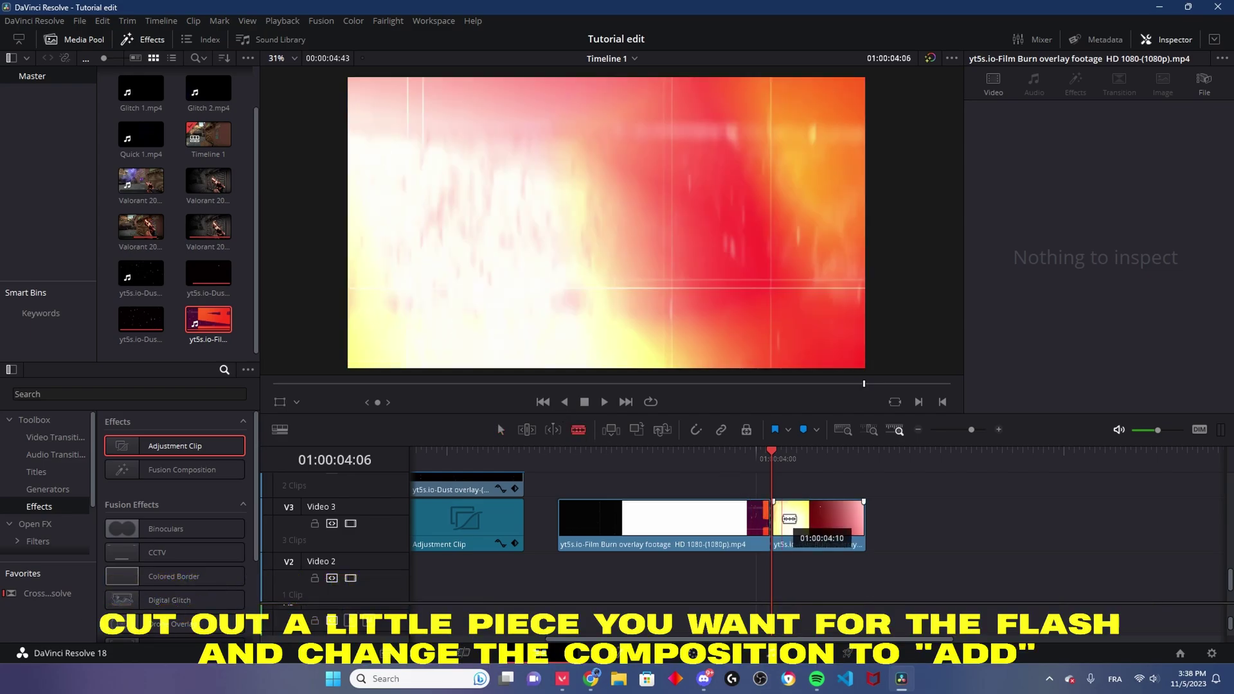
left_click(500, 429)
left_click(703, 524)
key("Delete")
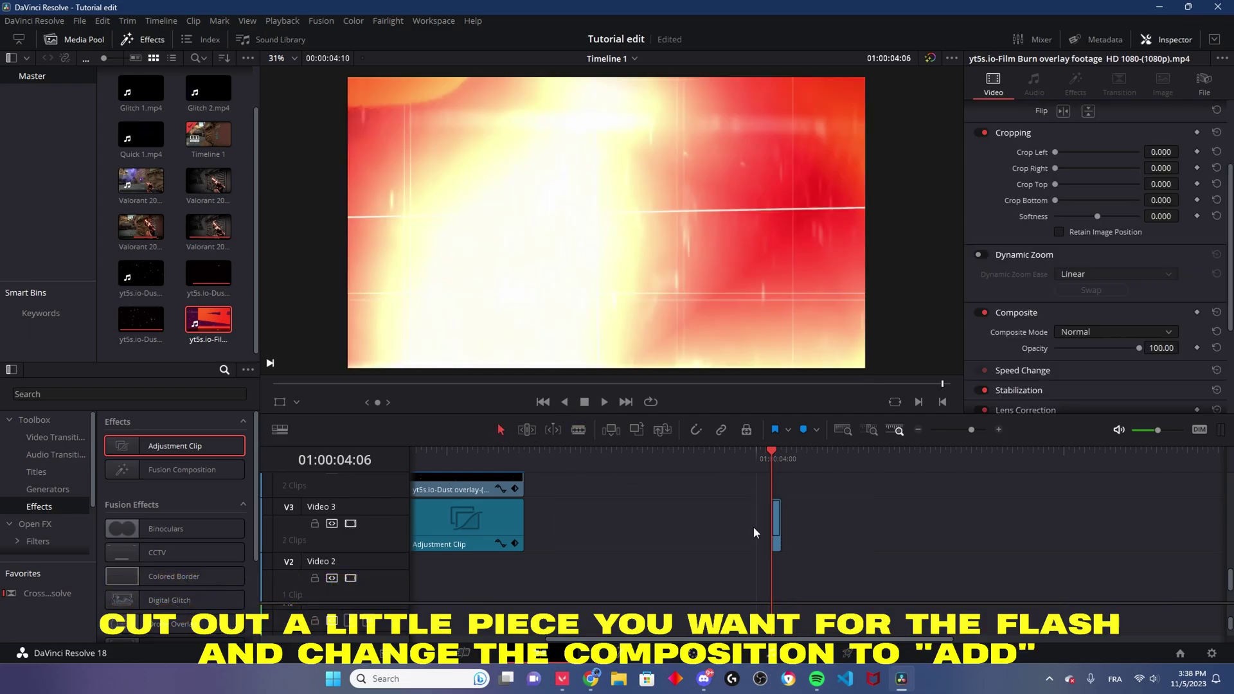
scroll(692, 530, "up", 1)
scroll(777, 531, "up", 2)
left_click_drag(578, 458, 563, 462)
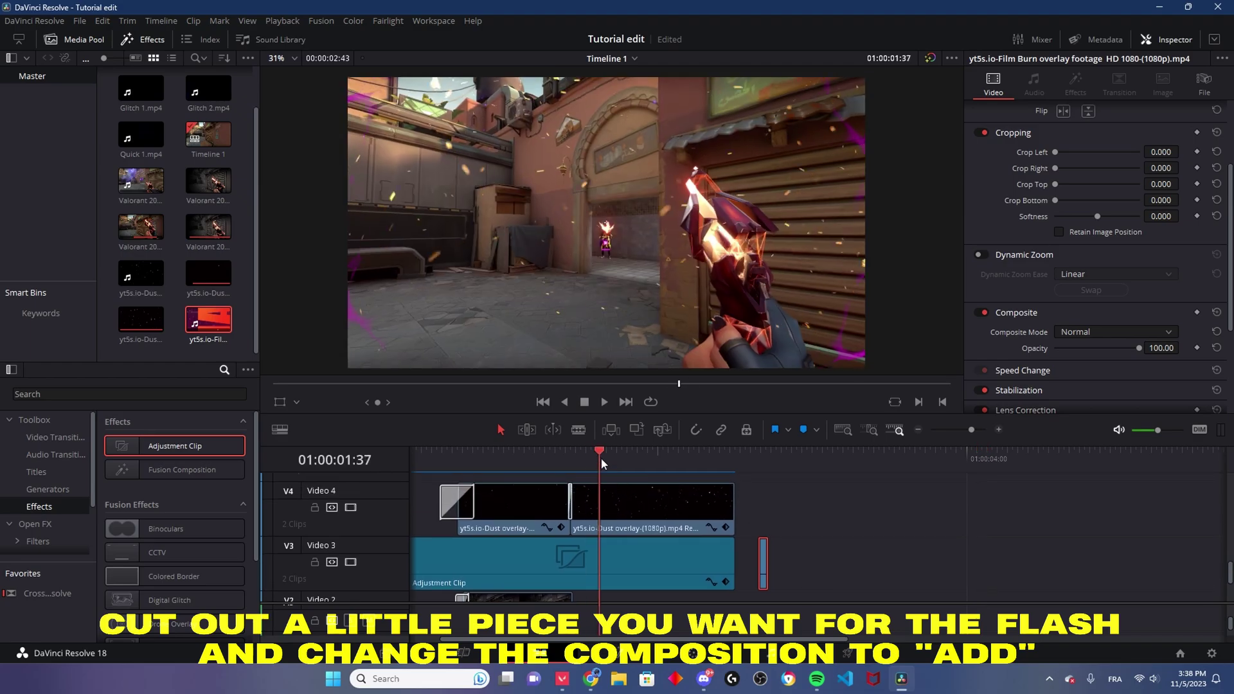
Move the Film Burn flash piece onto Video 5 at the Sheriff kill and lengthen it
left_click_drag(763, 553, 604, 512)
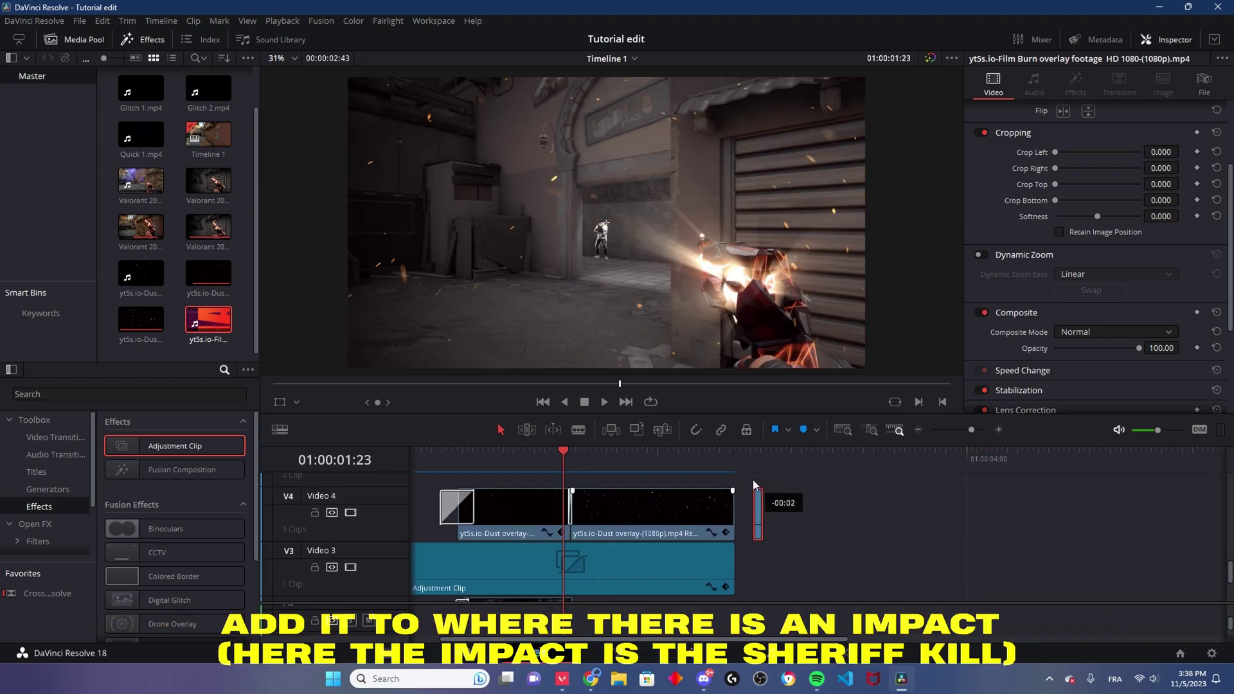
left_click(999, 429)
left_click_drag(743, 521, 812, 521)
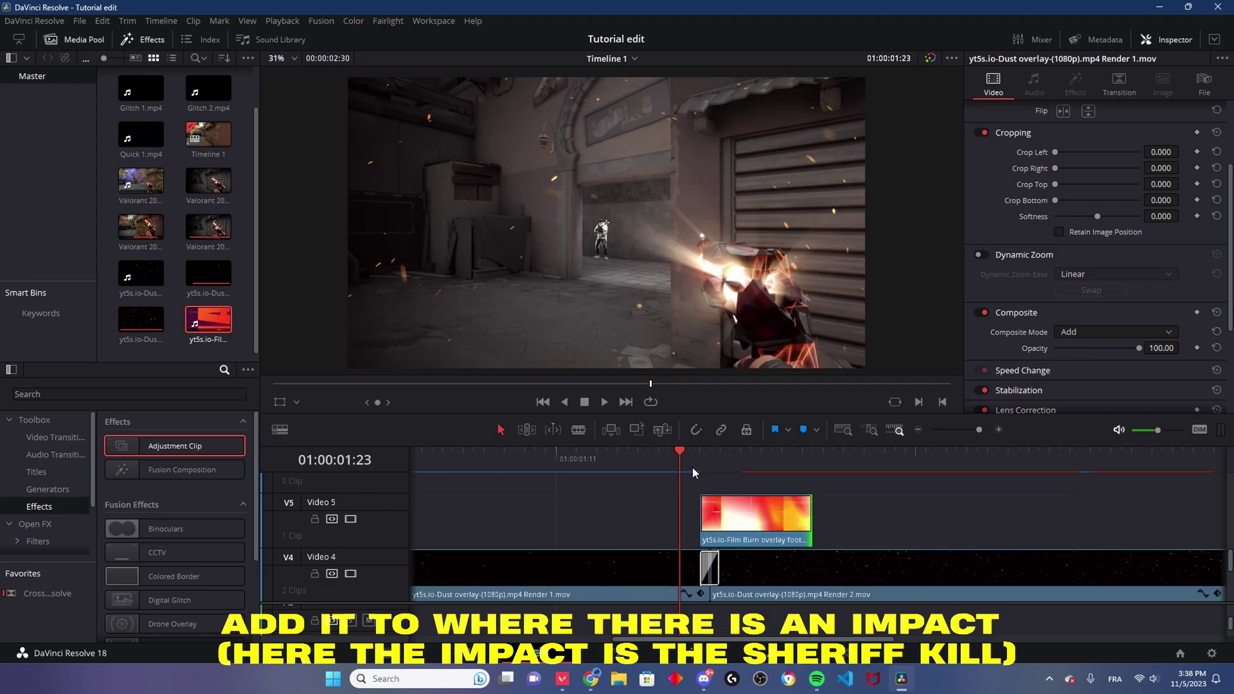
left_click_drag(700, 473, 741, 470)
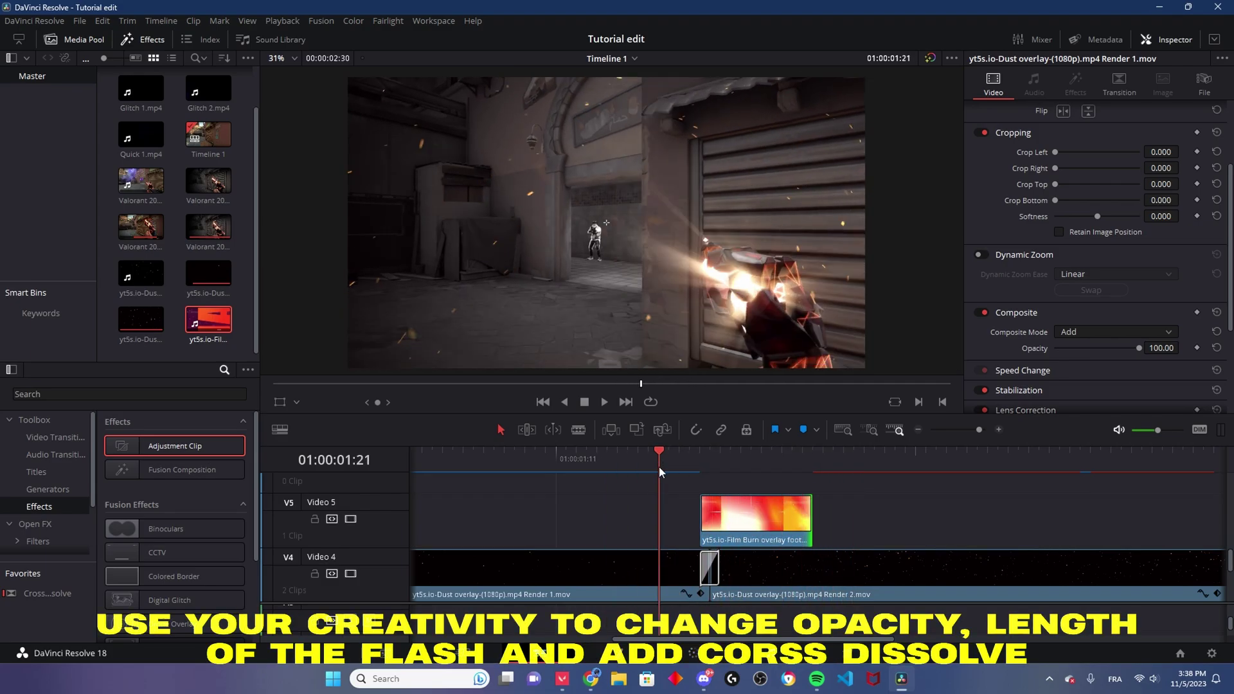
Set the flash's Composite Mode to Add and lower its Opacity
left_click(765, 522)
left_click(1116, 332)
left_click(1080, 365)
left_click_drag(1139, 348, 1113, 348)
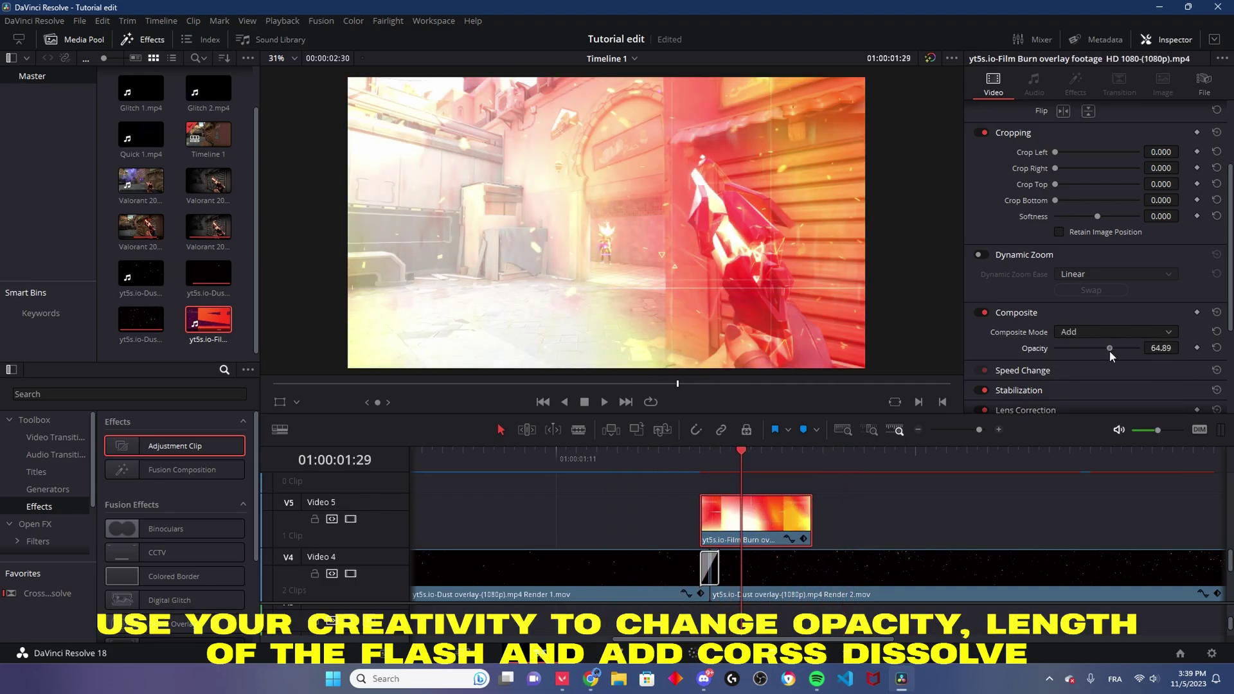
left_click(720, 466)
Shorten the flash and add Cross Dissolves at its start and end
left_click(56, 437)
left_click_drag(172, 493, 598, 512)
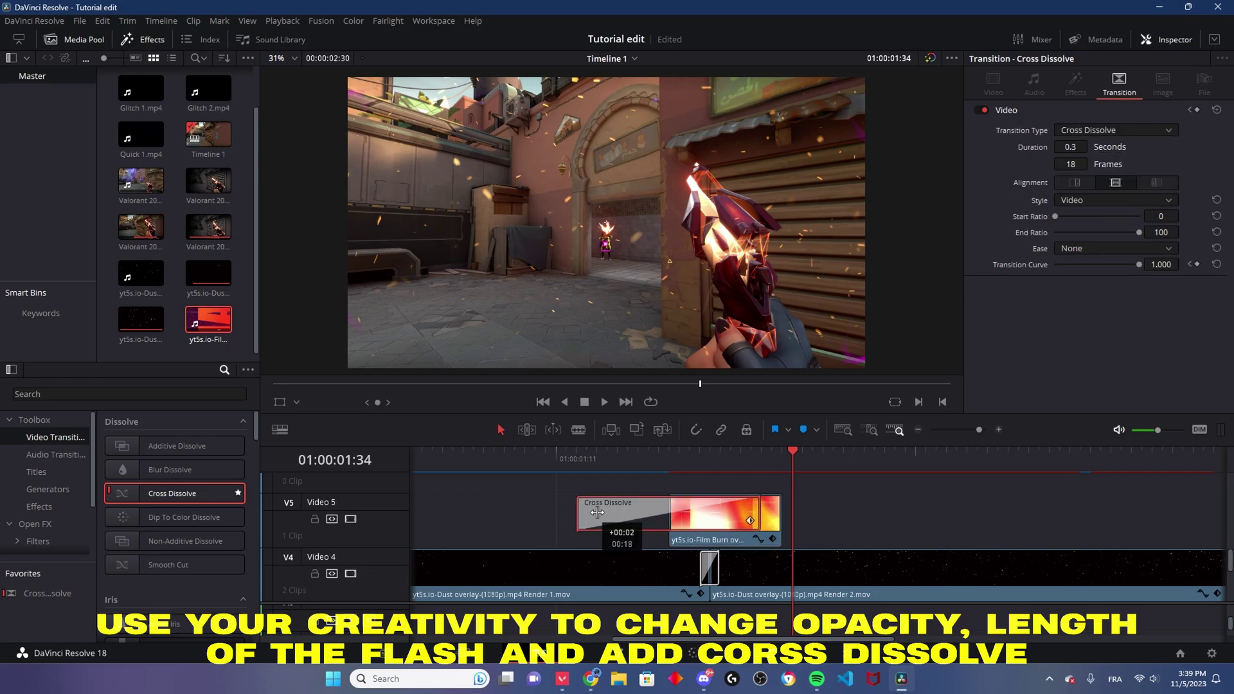
left_click_drag(779, 514, 739, 515)
left_click_drag(501, 462, 512, 456)
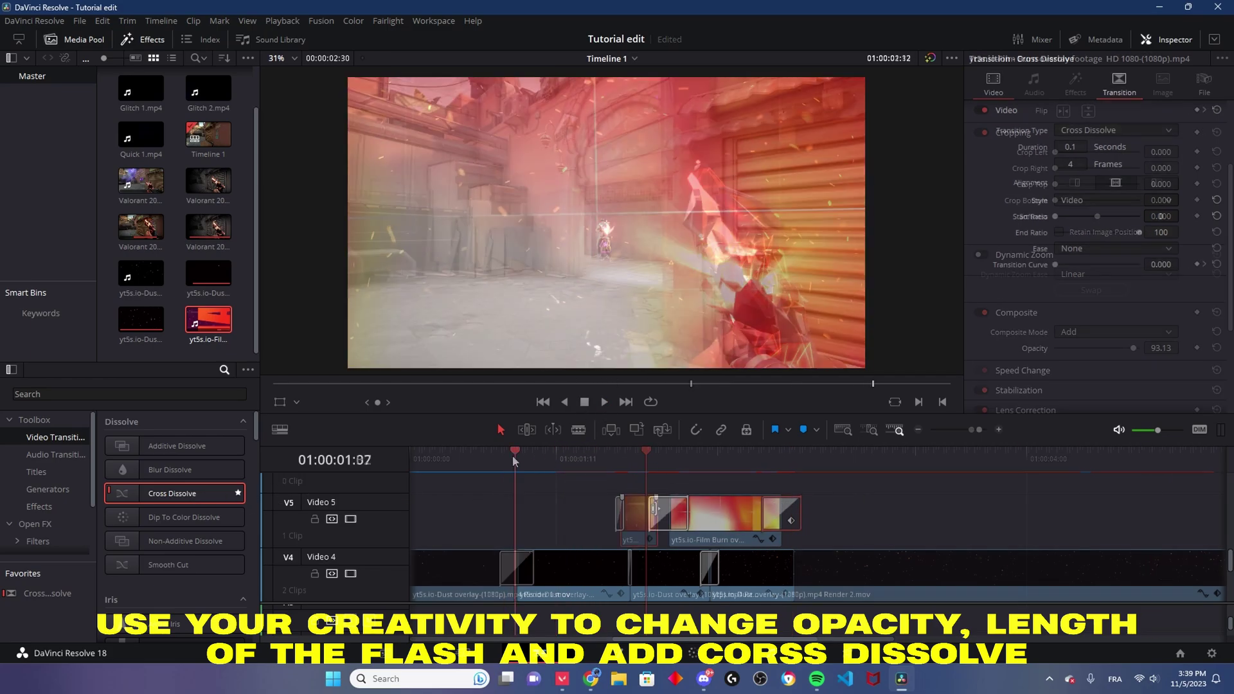
scroll(512, 455, "down", 3)
left_click_drag(627, 508, 630, 514)
mouse_move(578, 458)
left_mouse_down()
mouse_move(644, 457)
mouse_move(611, 458)
left_mouse_up()
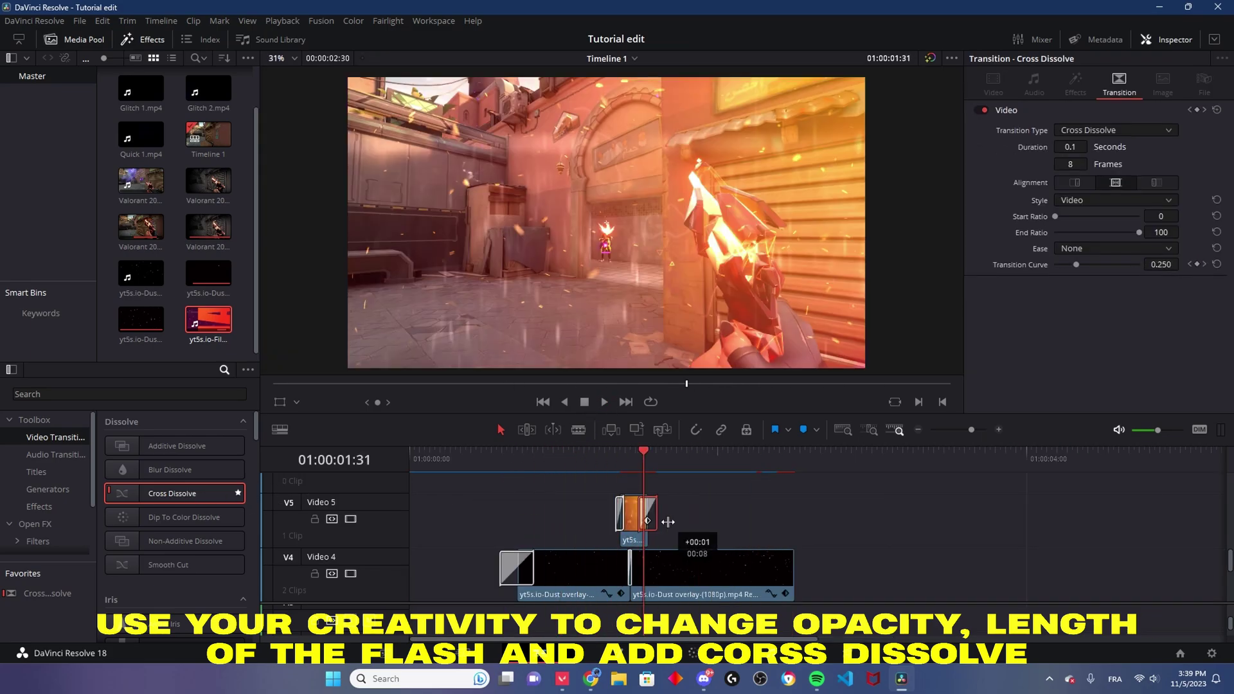
left_click(643, 515)
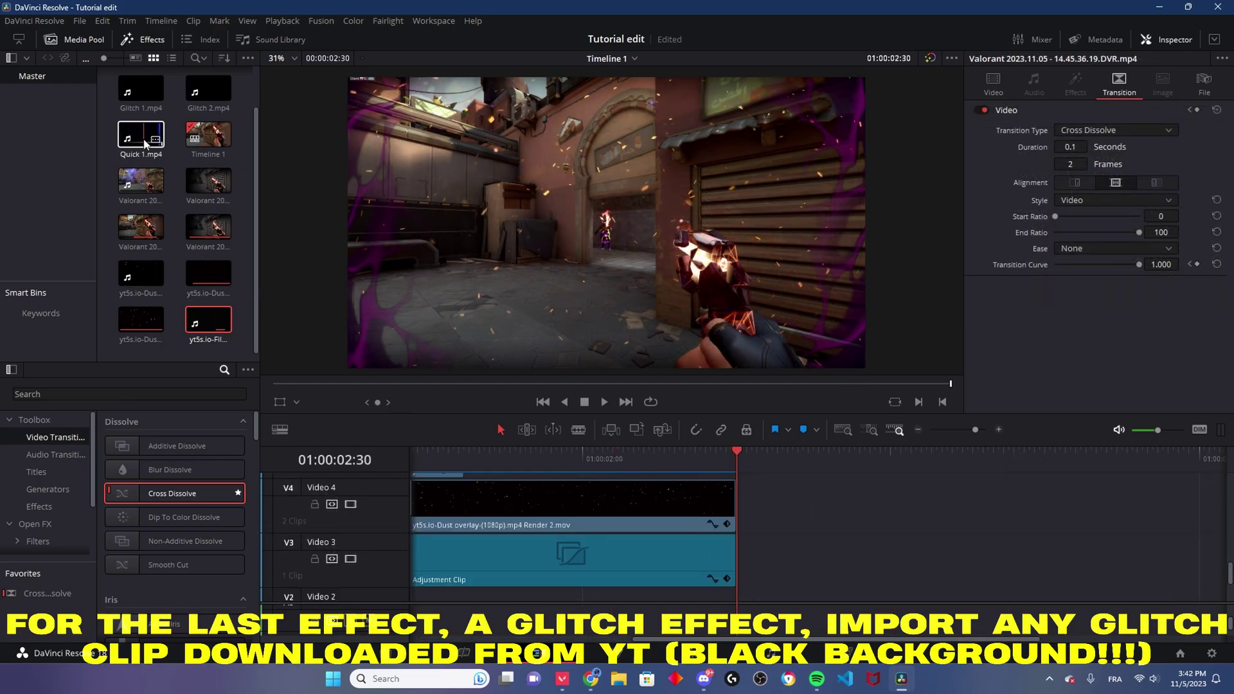
Add Quick 1.mp4 to the end of Video 1 and preview it to find the wanted glitch
left_click_drag(145, 144, 803, 552)
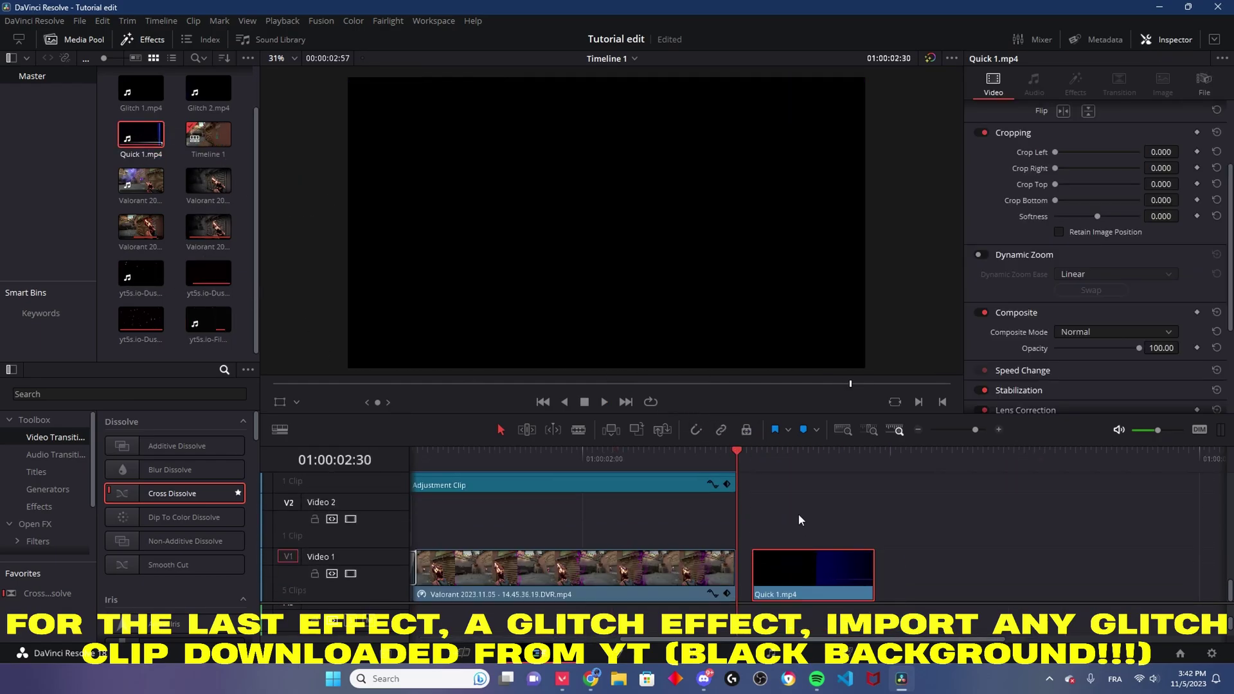
mouse_move(773, 457)
left_mouse_down()
mouse_move(875, 464)
mouse_move(753, 464)
mouse_move(759, 483)
mouse_move(829, 464)
left_mouse_up()
left_click(605, 402)
left_click(736, 458)
Blade Quick 1.mp4 into three pieces, delete the outer two, and keep the middle glitch piece
key("b")
left_click(776, 568)
key("ctrl+b")
left_click(860, 464)
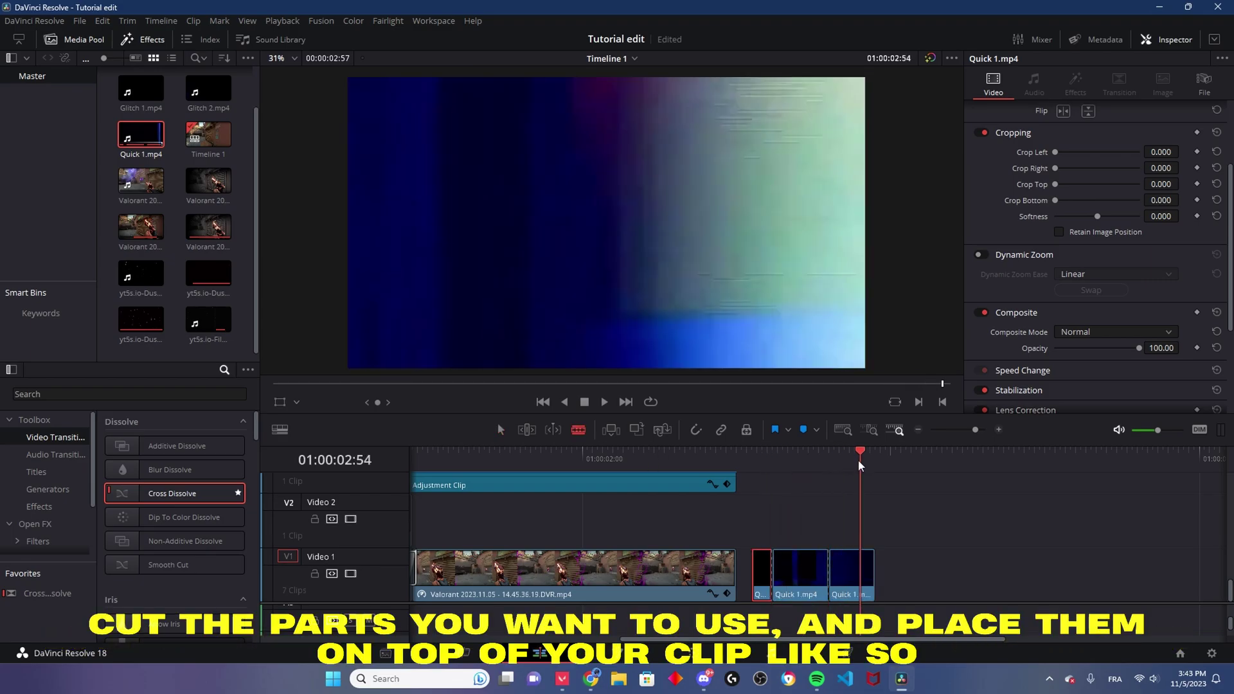
key("a")
key("Delete")
left_click(852, 569)
key("Delete")
left_click(794, 465)
left_click(809, 581)
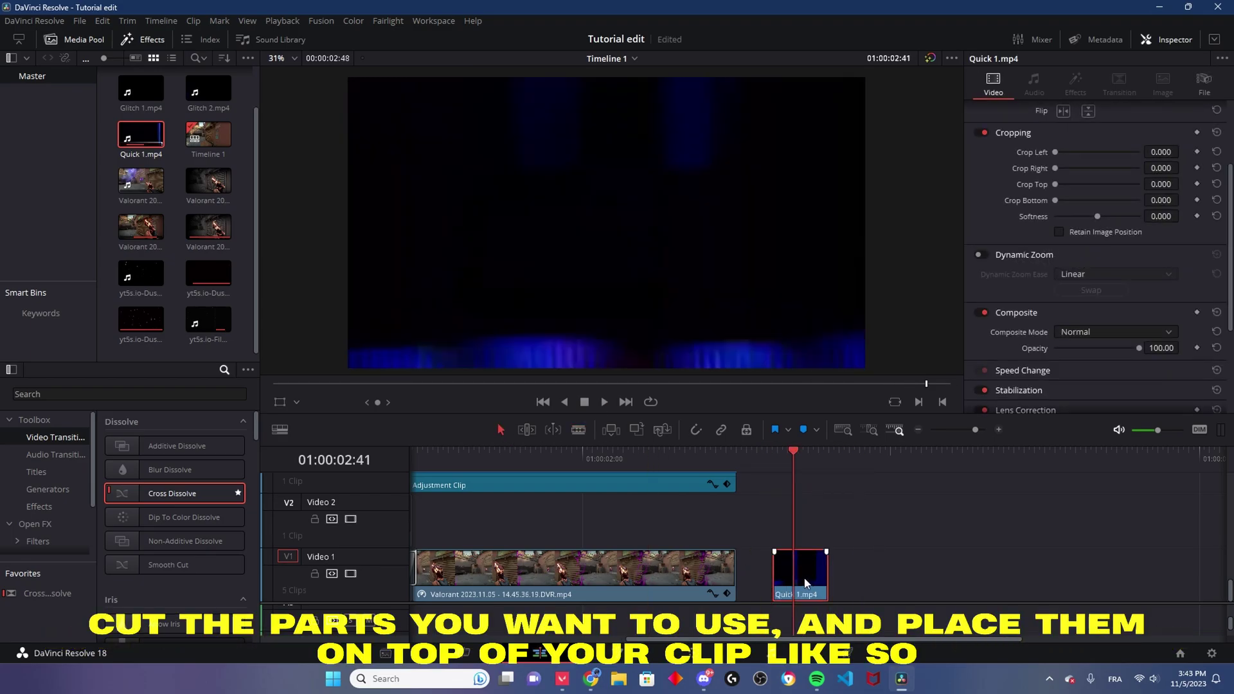
Move the glitch piece onto a new Video 6 track above the flash
left_click_drag(800, 552, 642, 496)
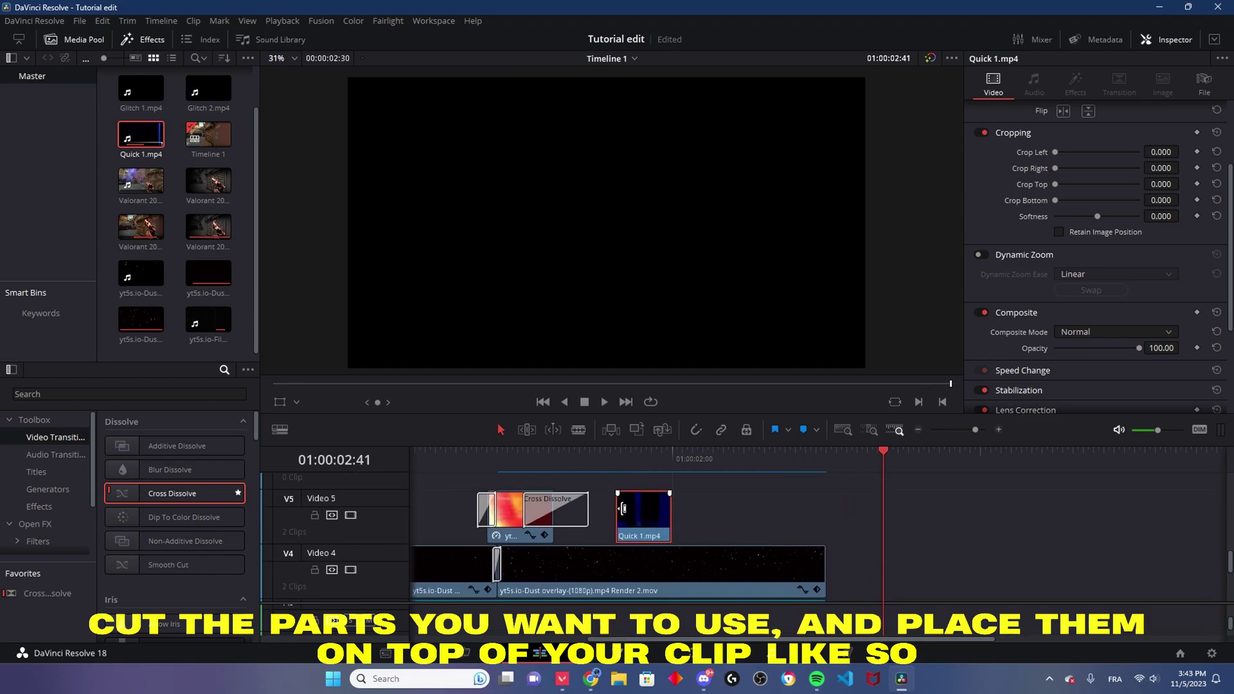
left_click(611, 466)
left_click(632, 464)
left_click_drag(642, 514, 586, 501)
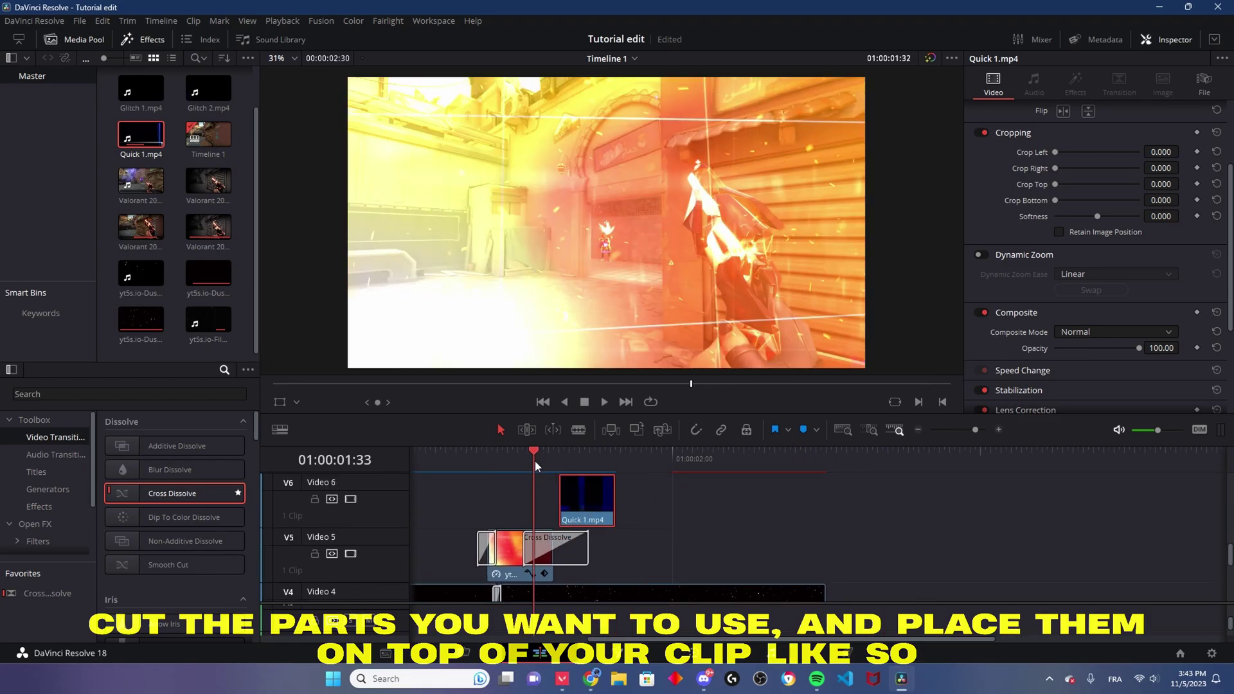
left_click_drag(535, 461, 590, 467)
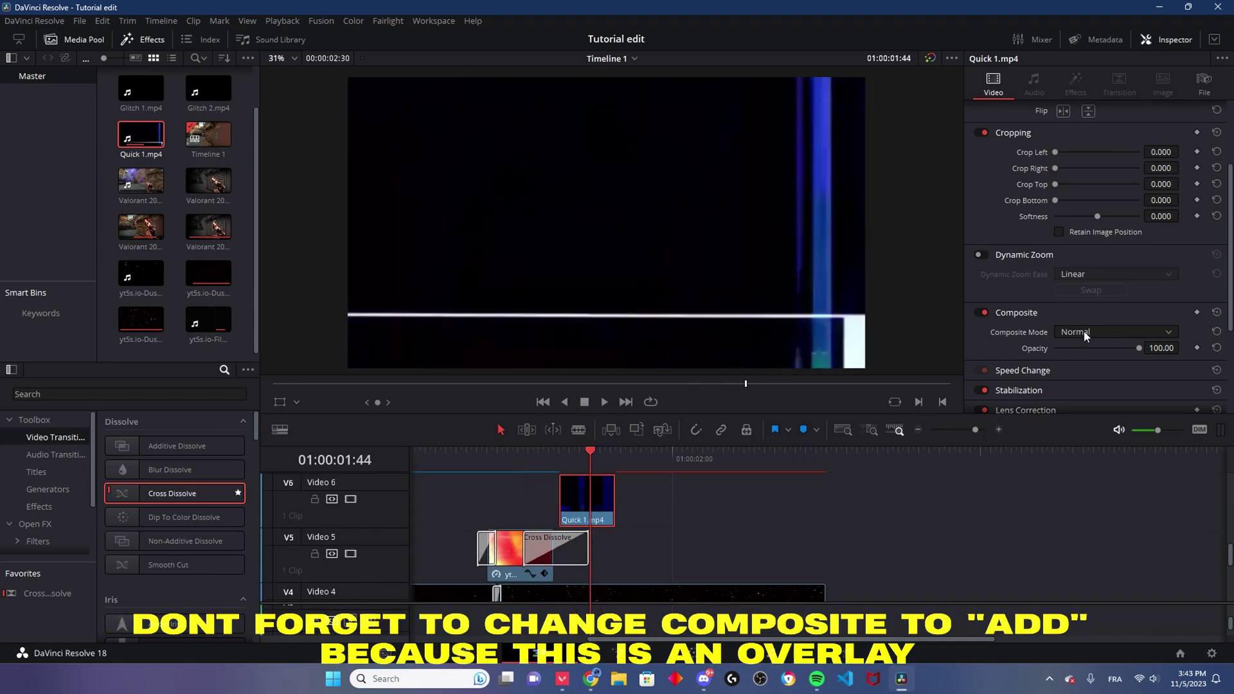
Set the Quick 1.mp4 glitch to Add composite, preview it, and trim the extra Video 5 piece
left_click(1085, 333)
left_click(1083, 365)
left_click(544, 452)
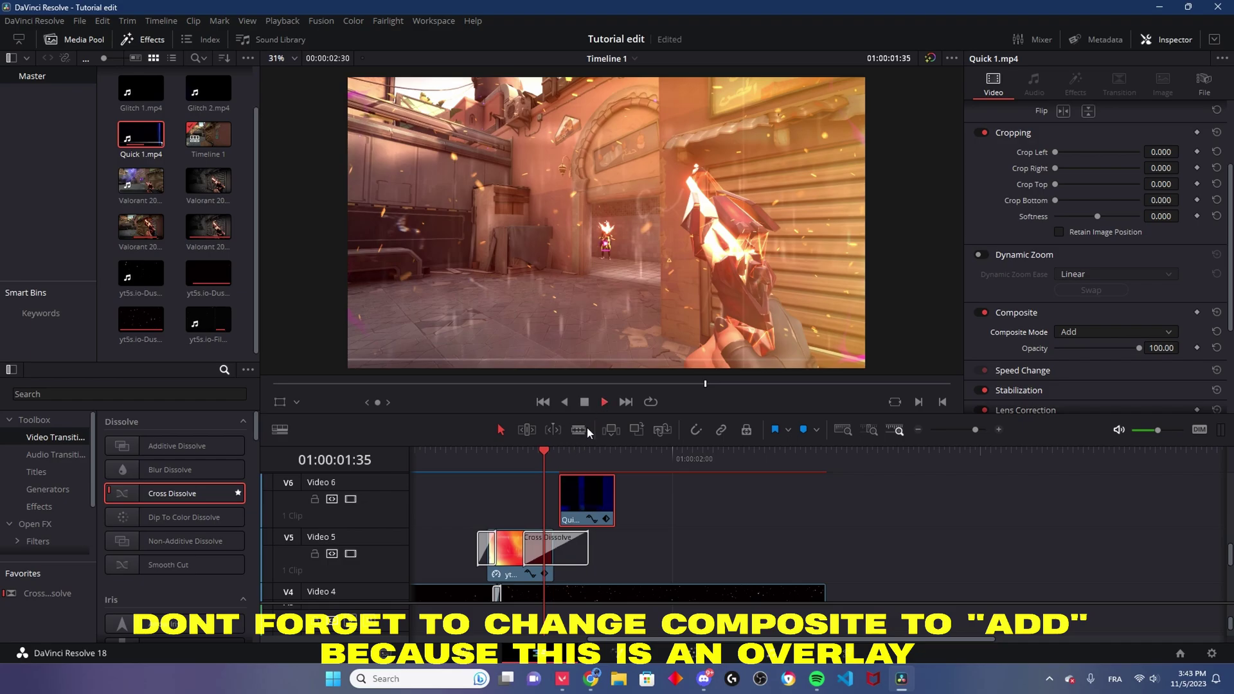
left_click(515, 461)
left_click(519, 464)
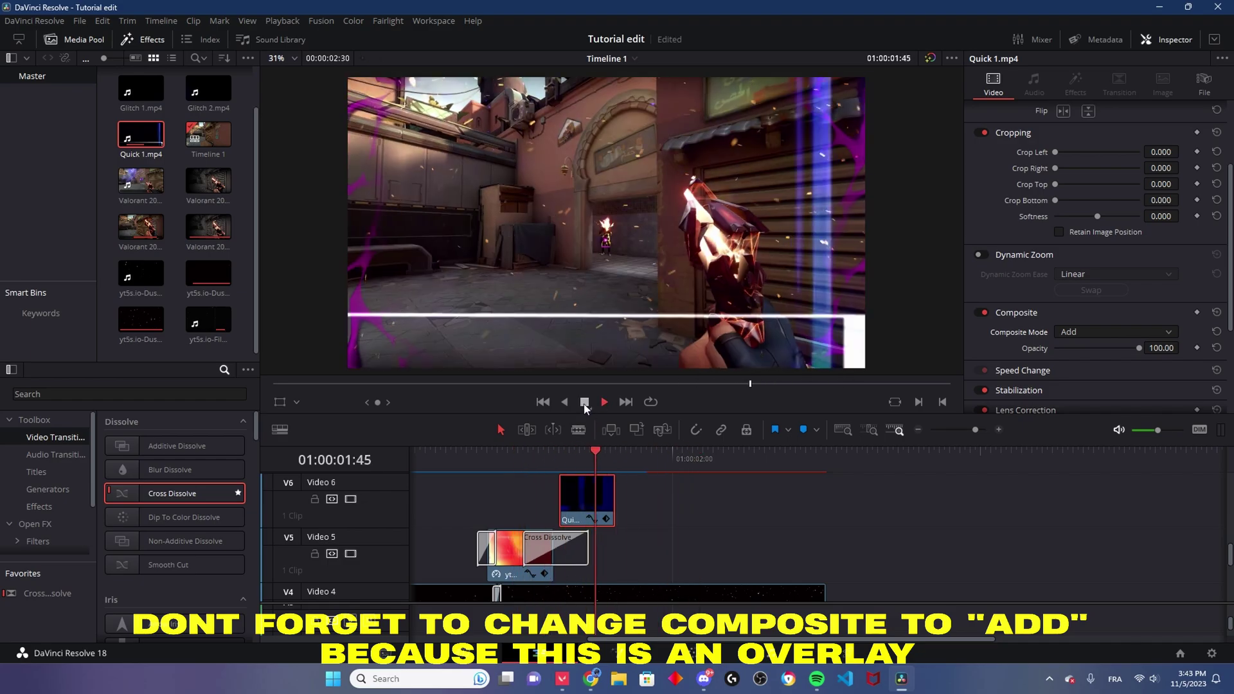
left_click(507, 464)
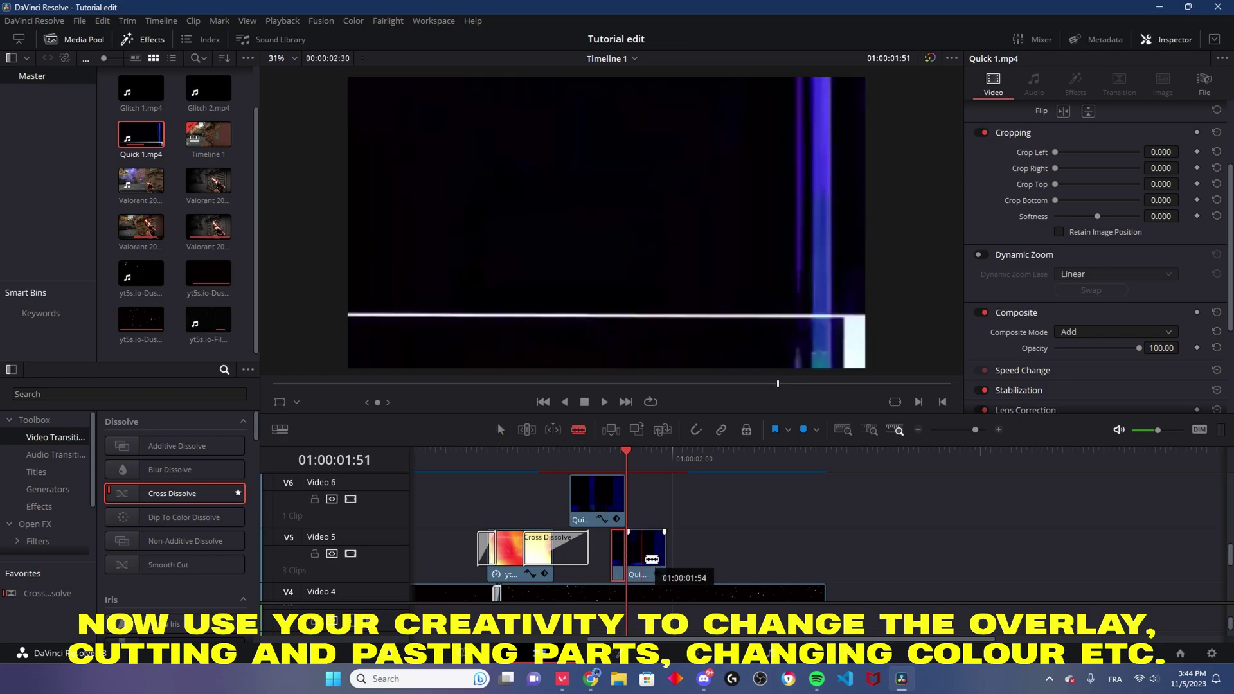
mouse_move(589, 454)
left_mouse_down()
mouse_move(634, 472)
mouse_move(512, 453)
mouse_move(616, 462)
left_mouse_up()
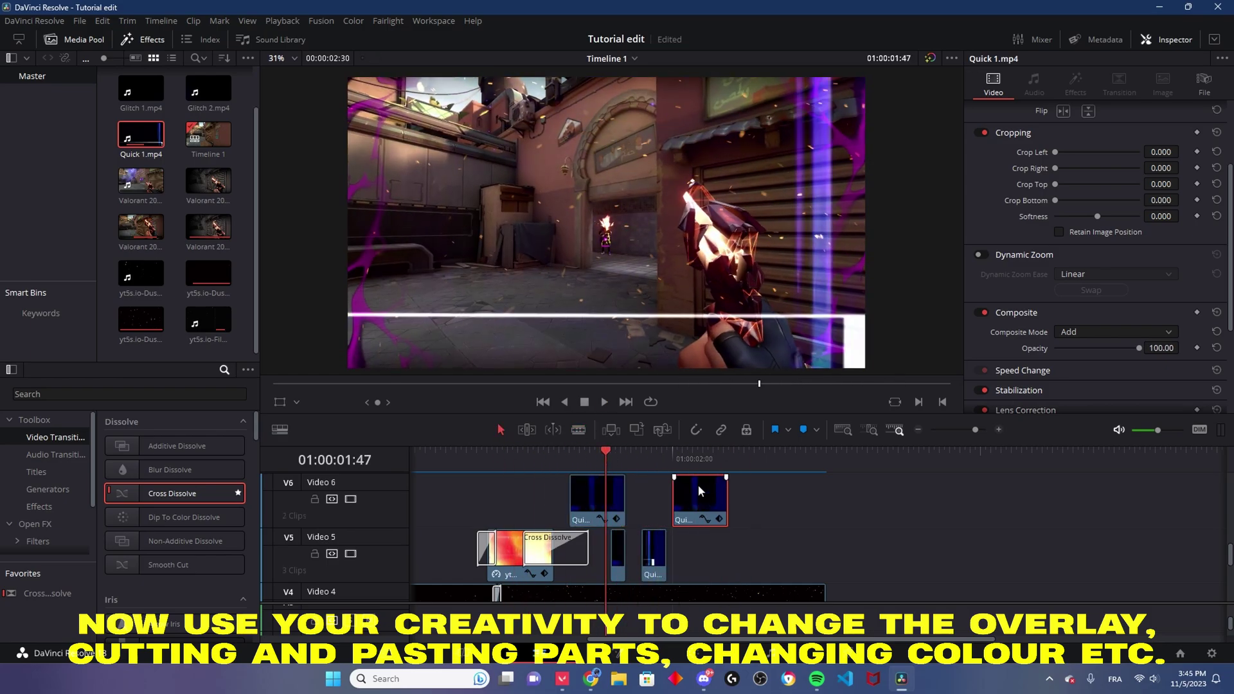
left_click(704, 454)
Tilt the glitch line to a 30.230 rotation angle, then play and scrub to check the glitch pieces
scroll(1093, 193, "up", 3)
left_click_drag(1161, 161, 1183, 161)
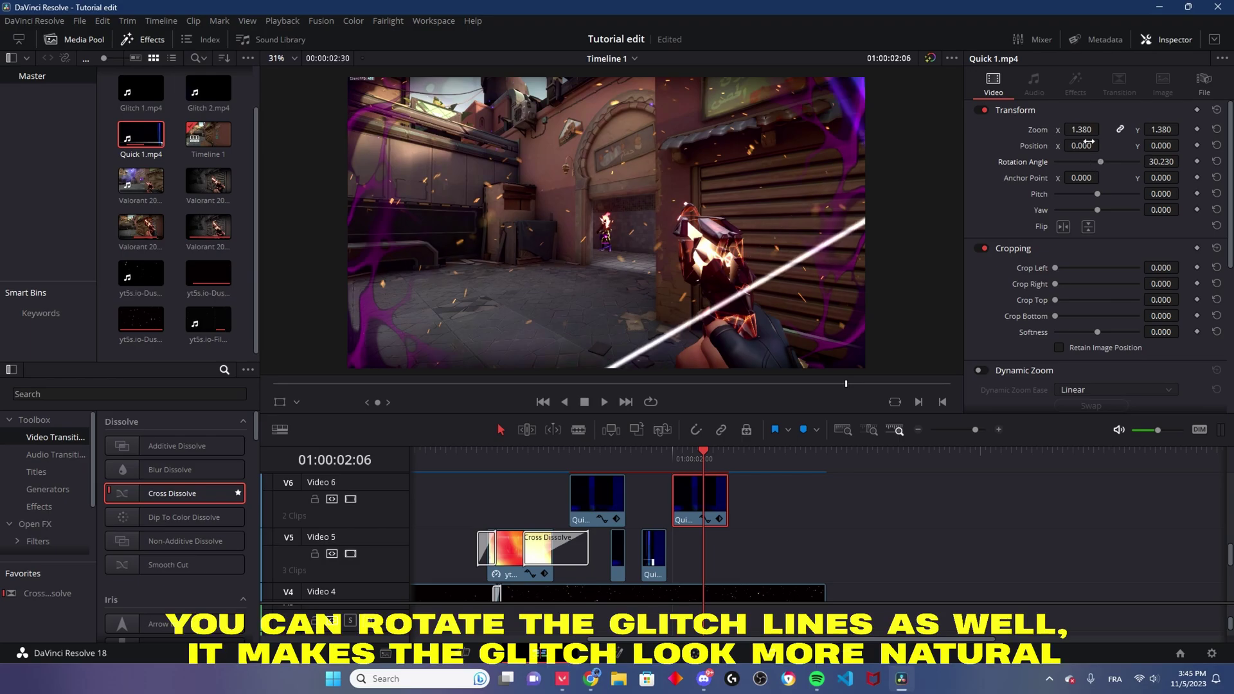
left_click(603, 403)
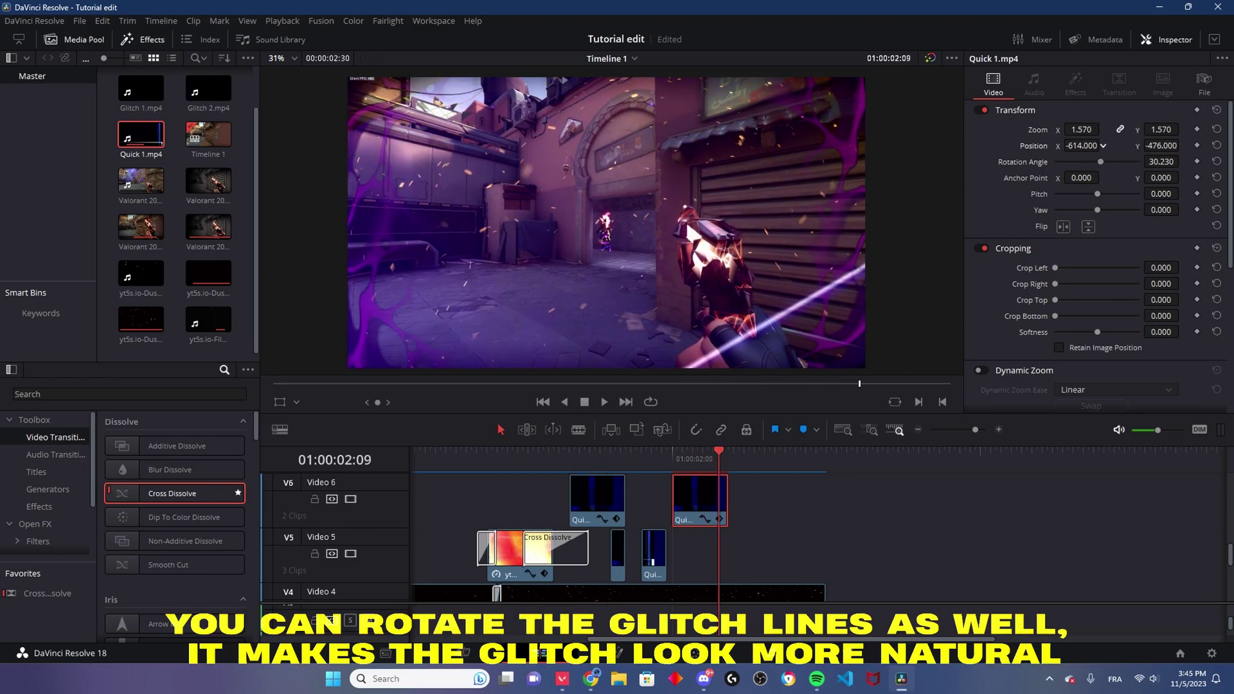
mouse_move(551, 454)
left_mouse_down()
mouse_move(463, 456)
mouse_move(556, 468)
mouse_move(624, 509)
left_mouse_up()
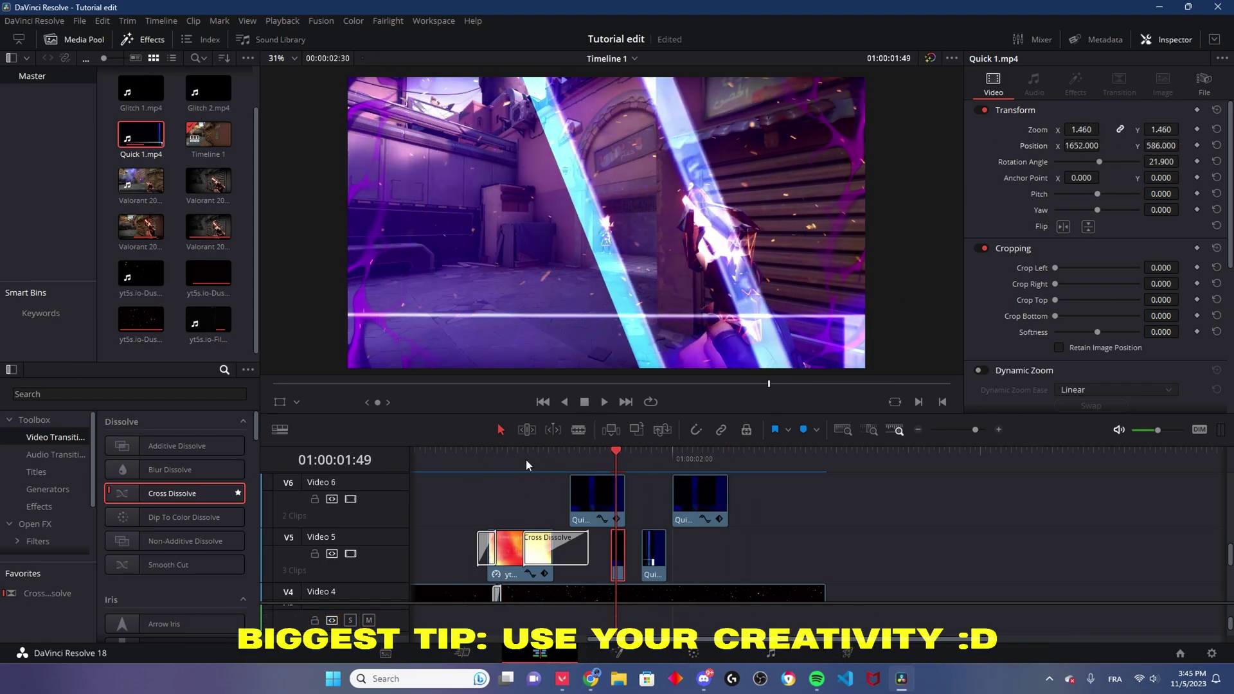
left_click_drag(527, 465, 616, 559)
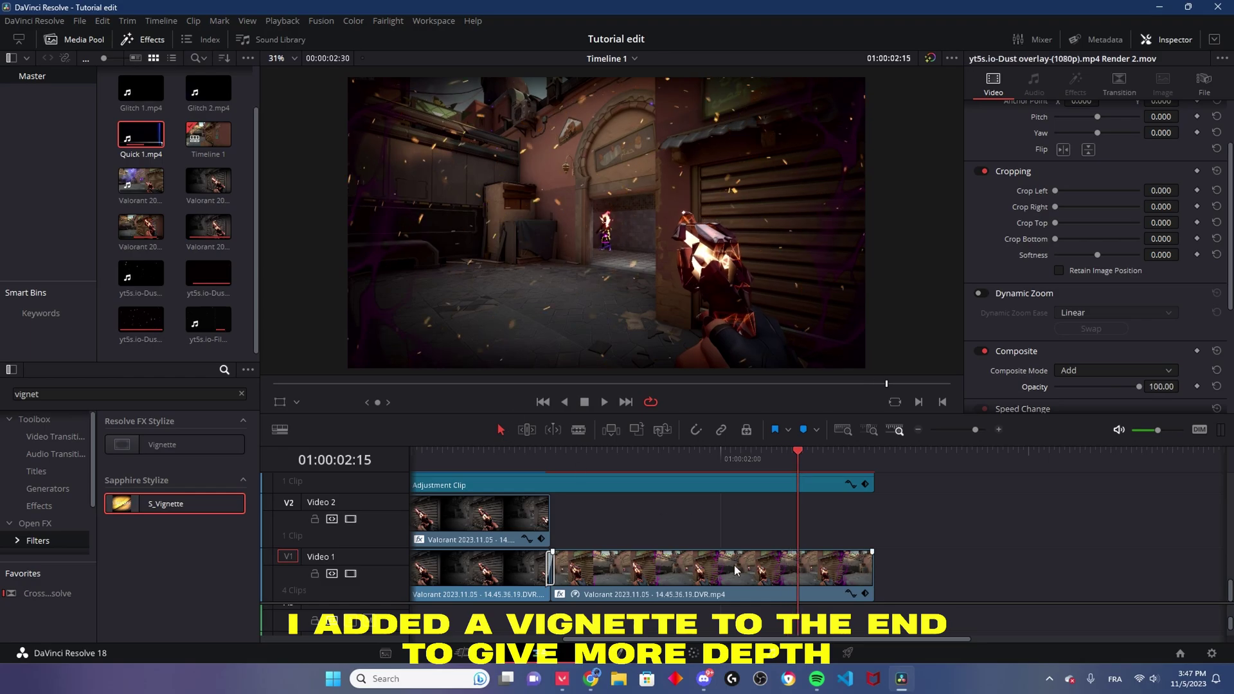
Apply S_Vignette to the final Valorant gameplay clip on Video 1
left_click_drag(717, 464, 710, 465)
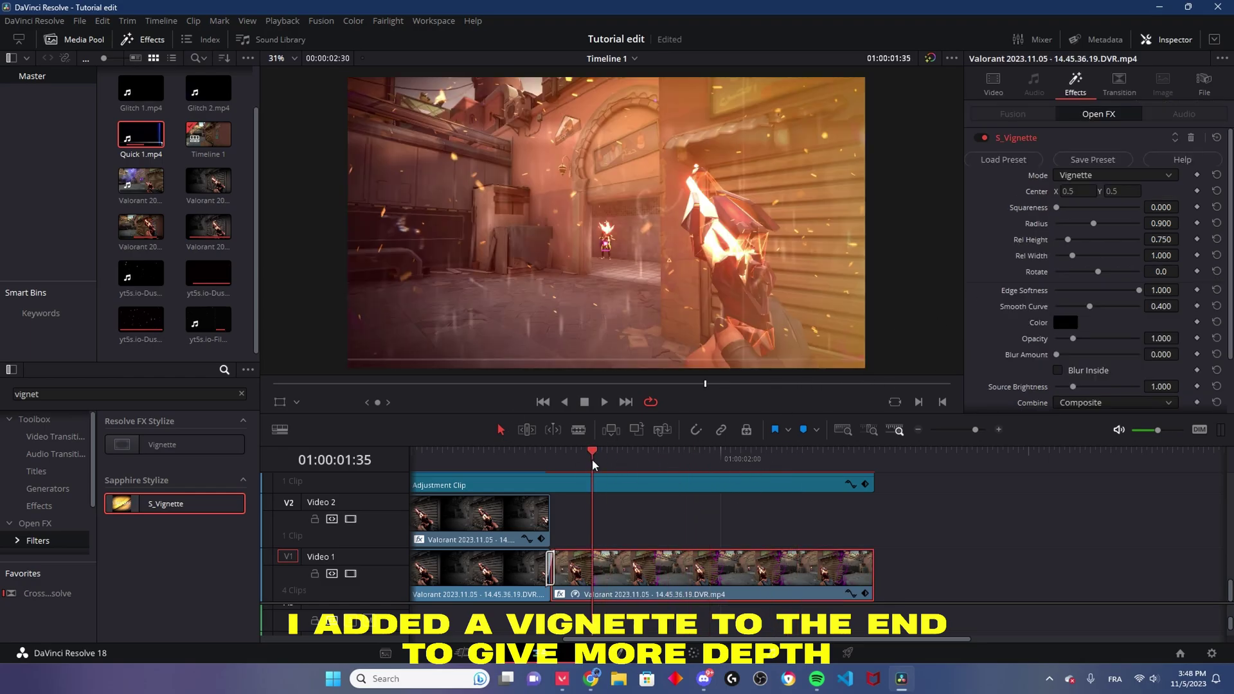
scroll(1086, 236, "down", 3)
scroll(1079, 276, "up", 3)
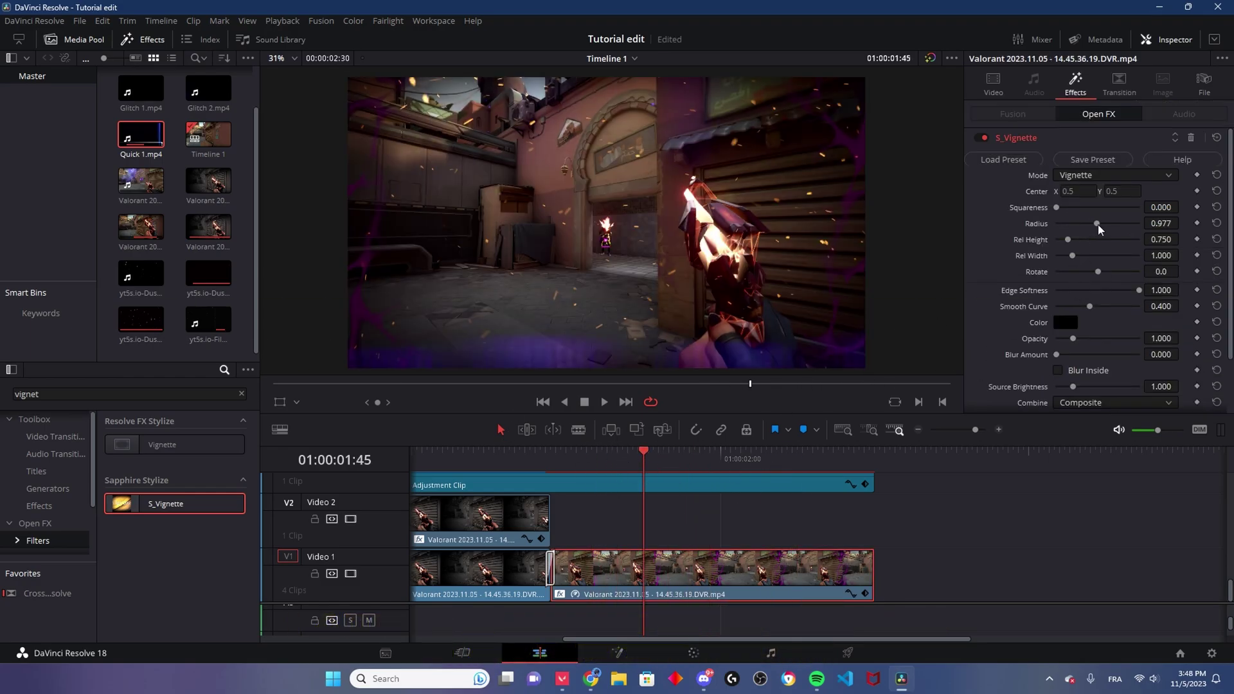